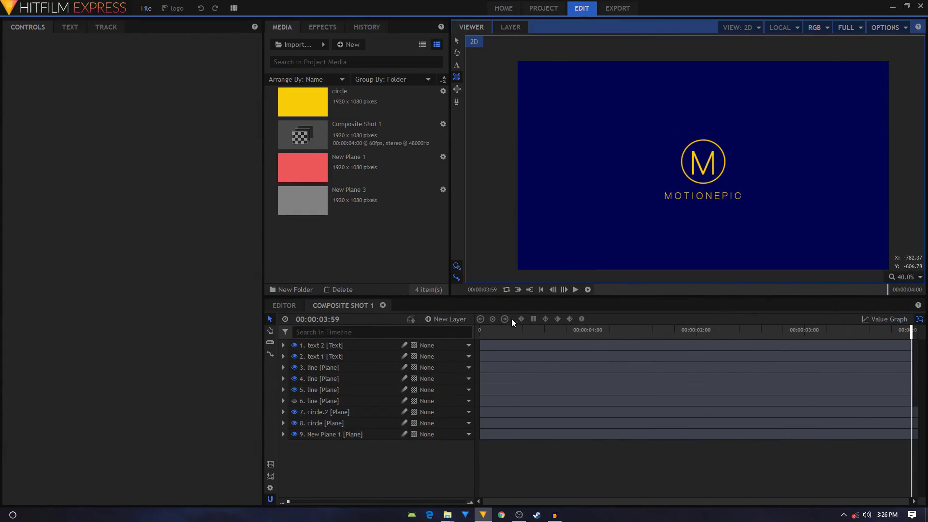
Play back the finished logo animation from the start to review it
{"action": "left_click", "coordinate": [575, 289]}
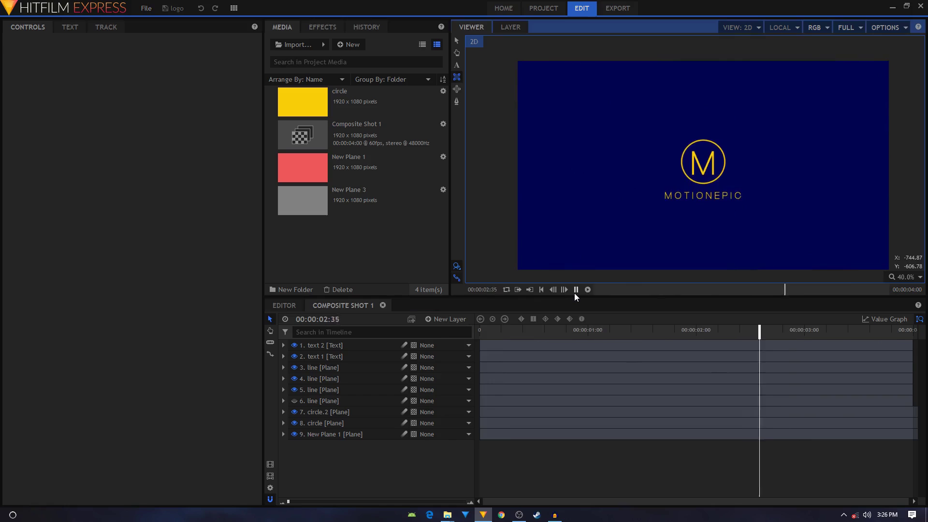
{"action": "left_click", "coordinate": [575, 289]}
{"action": "left_click_drag", "start_coordinate": [521, 335], "coordinate": [478, 333]}
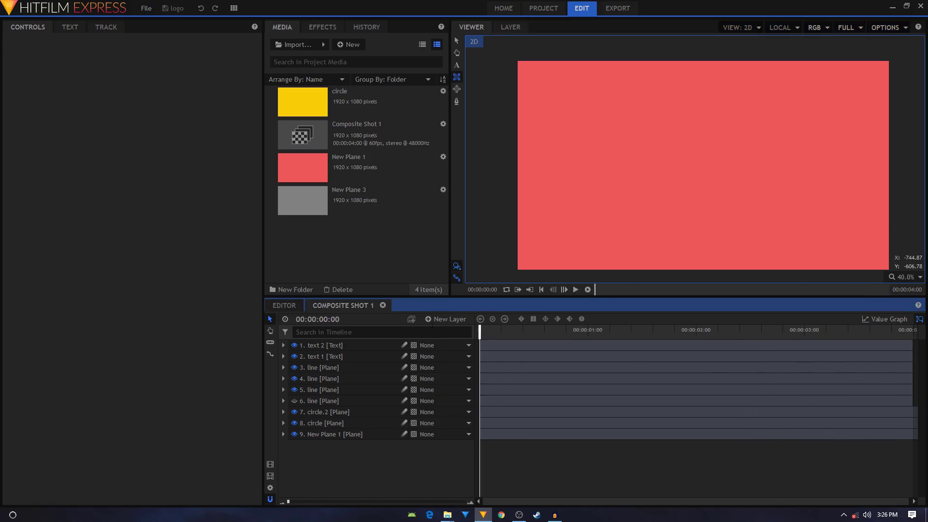
{"action": "left_click", "coordinate": [576, 289]}
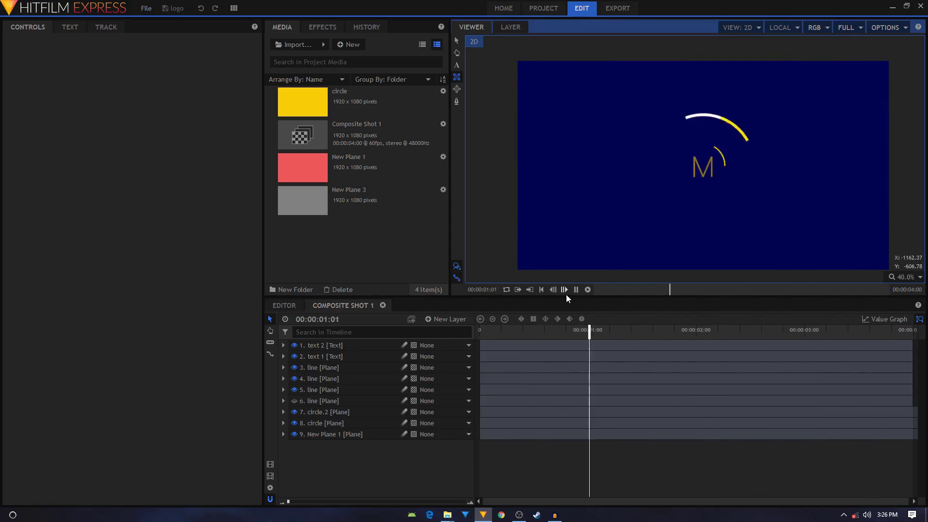
Create a new project using the 1080p Full HD @ 60 fps template
{"action": "left_click", "coordinate": [148, 10]}
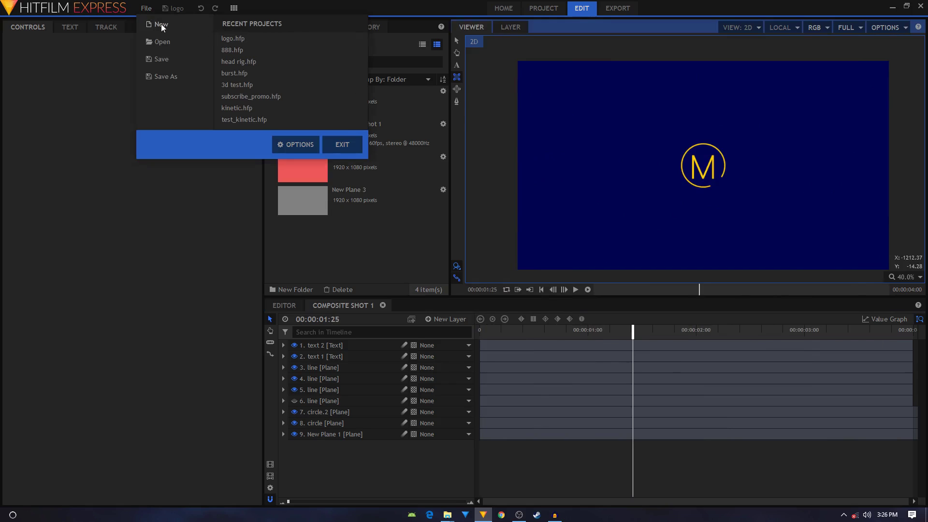
{"action": "left_click", "coordinate": [162, 24]}
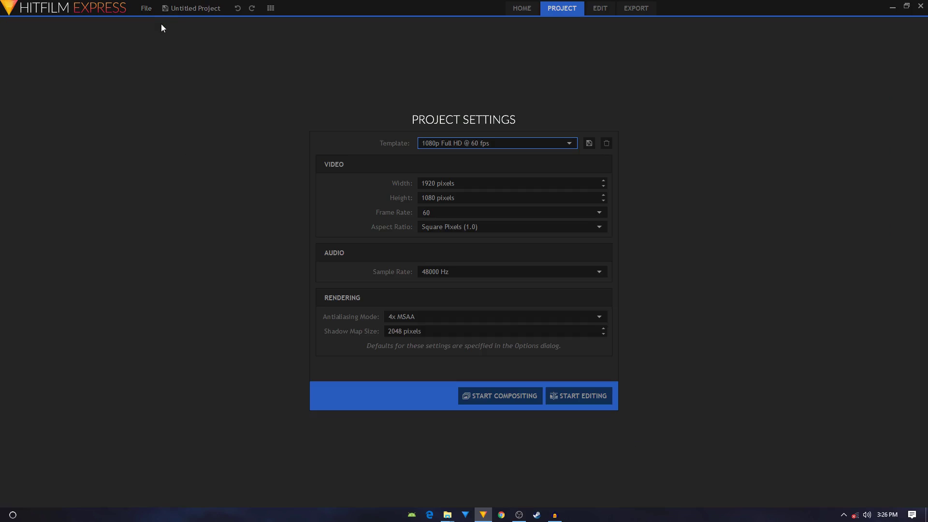
{"action": "left_click", "coordinate": [455, 147]}
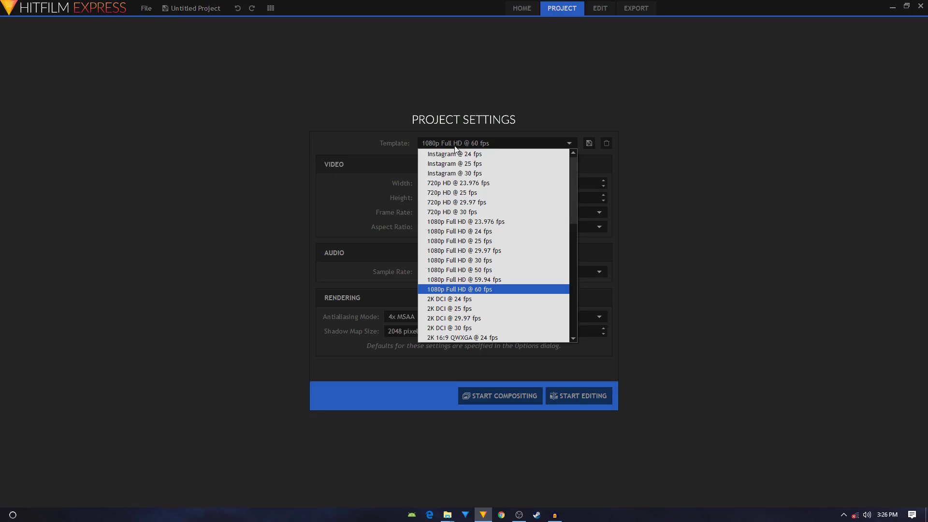
{"action": "left_click", "coordinate": [454, 146]}
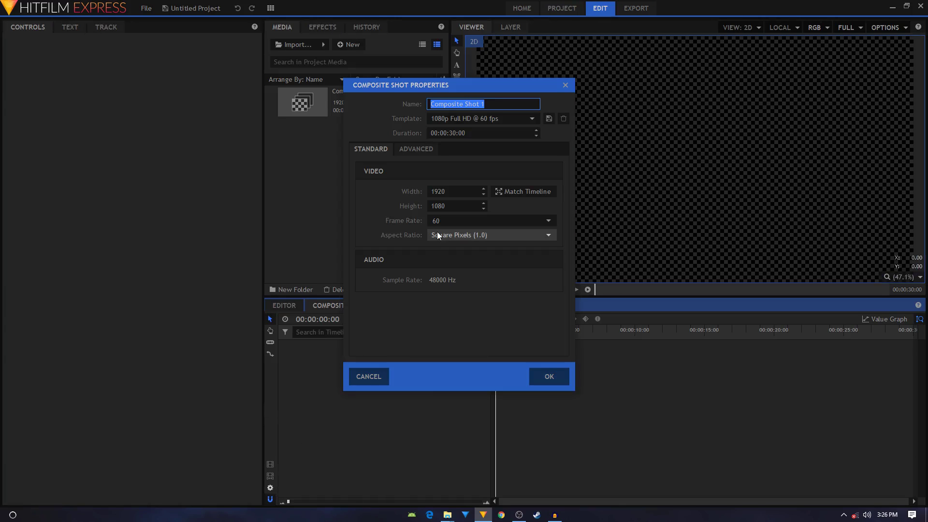
Set the composite shot's duration to 00:00:04:00 and create it
{"action": "left_click", "coordinate": [450, 134]}
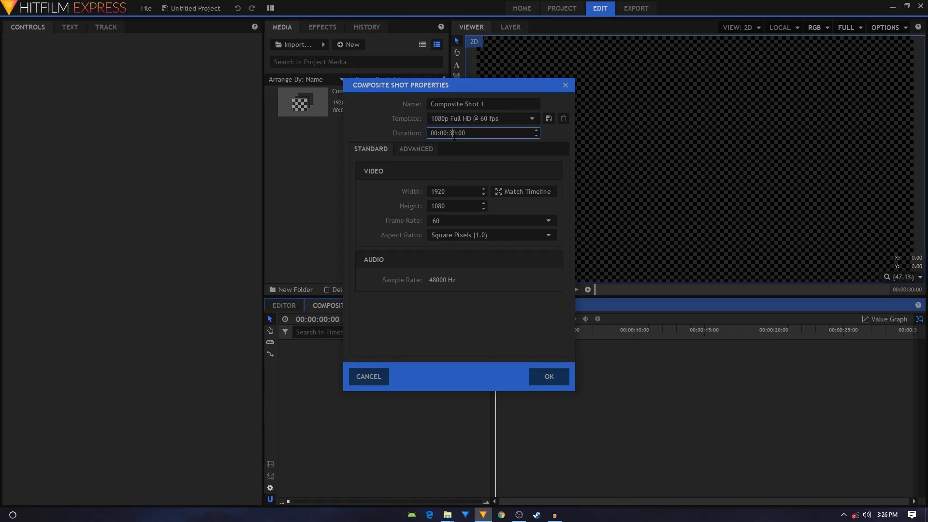
{"action": "left_click_drag", "start_coordinate": [456, 136], "coordinate": [451, 134]}
{"action": "type", "text": "04"}
{"action": "left_click", "coordinate": [549, 377]}
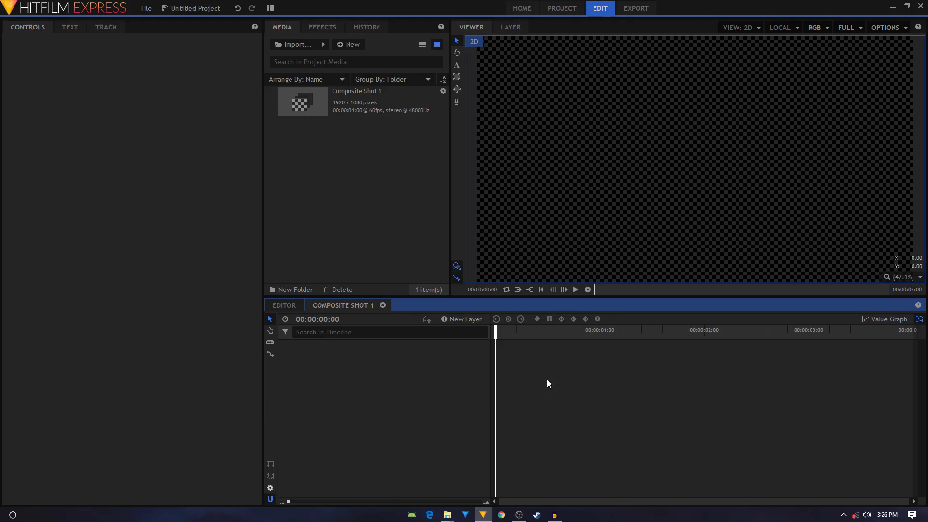
Add a plane layer named bg in coral pink, #ff7577, at 1920 by 1080
{"action": "left_click", "coordinate": [458, 320]}
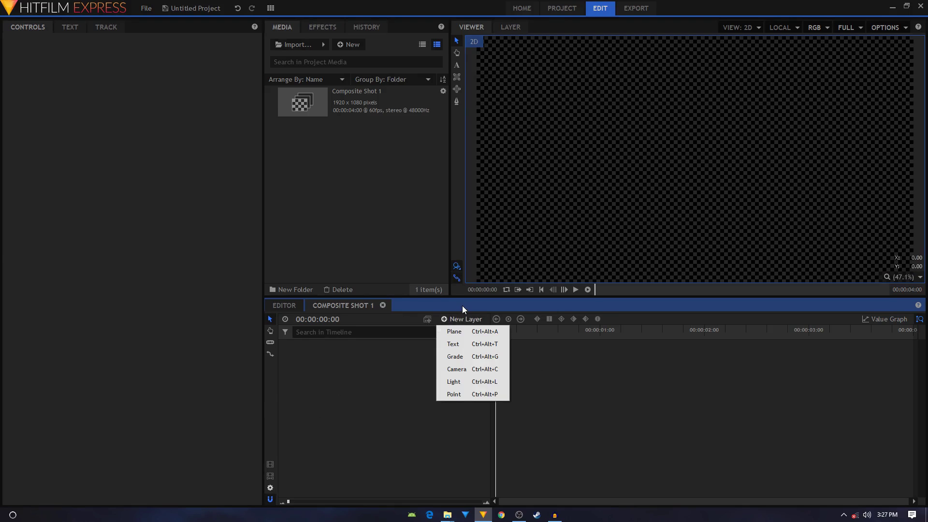
{"action": "left_click", "coordinate": [454, 331]}
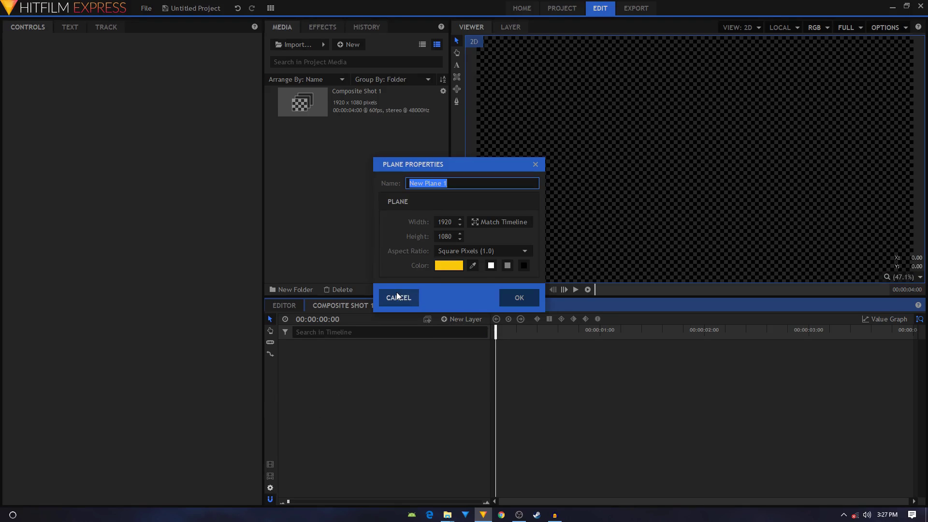
{"action": "type", "text": "bg"}
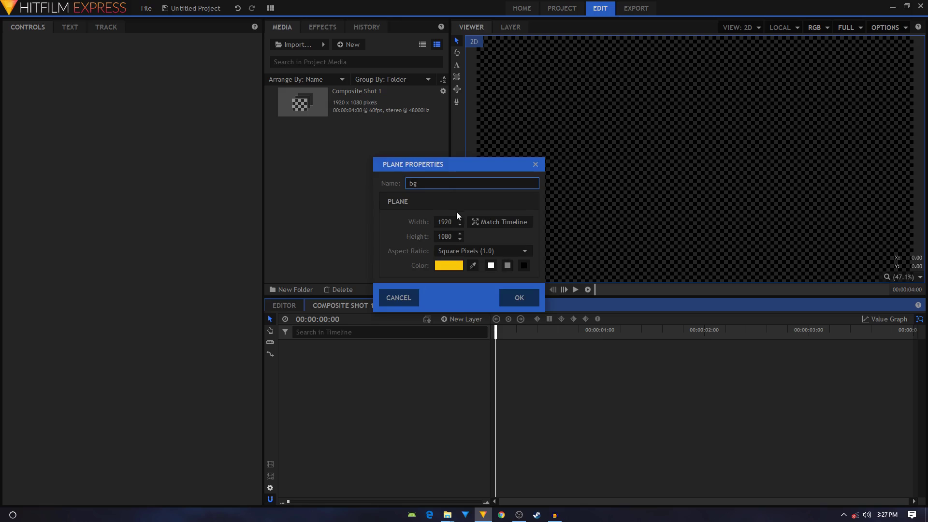
{"action": "left_click", "coordinate": [446, 266]}
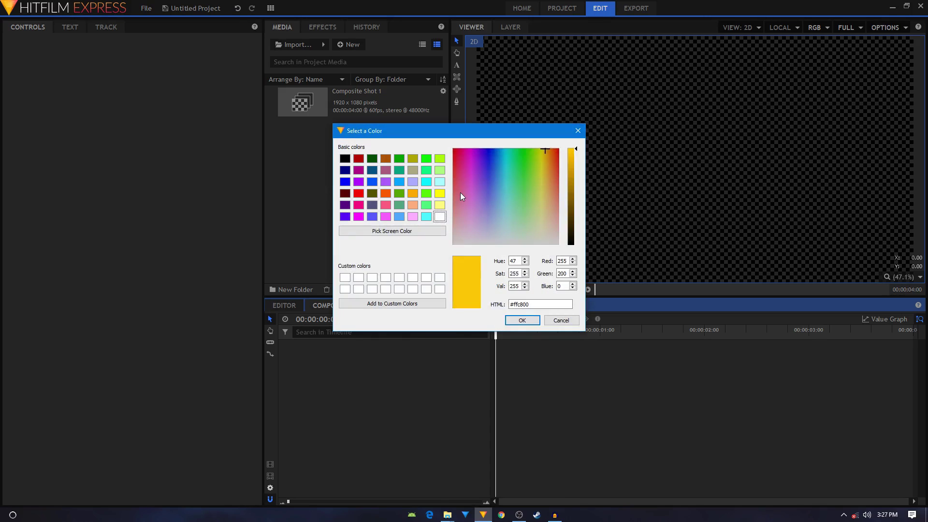
{"action": "left_click_drag", "start_coordinate": [460, 192], "coordinate": [450, 193]}
{"action": "left_click", "coordinate": [514, 319]}
{"action": "left_click", "coordinate": [525, 302]}
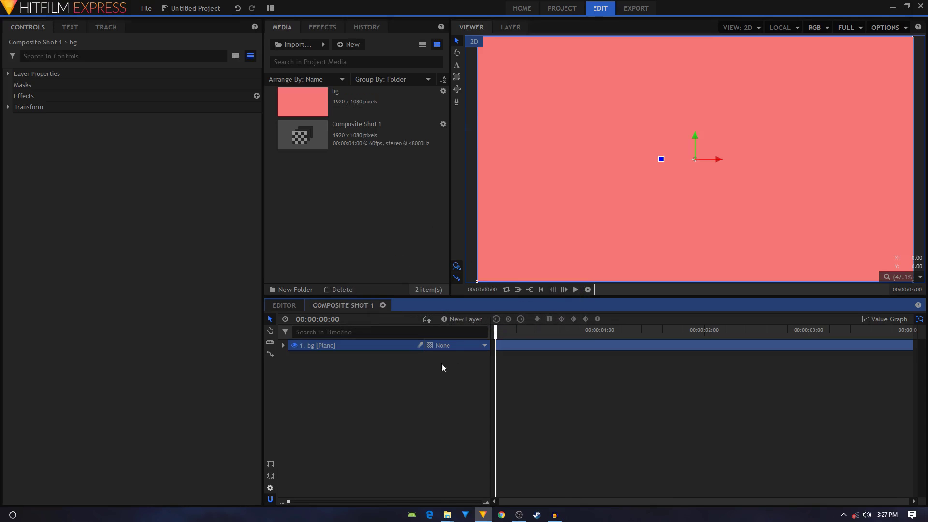
Add a second plane layer named circle wipe in golden yellow, at 1920 by 1080
{"action": "left_click", "coordinate": [464, 321]}
{"action": "left_click", "coordinate": [460, 330]}
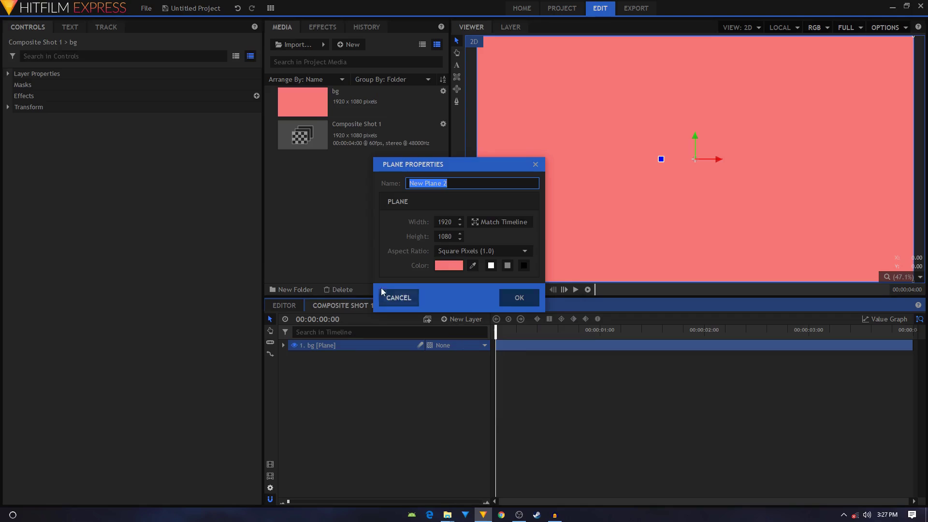
{"action": "type", "text": "cir"}
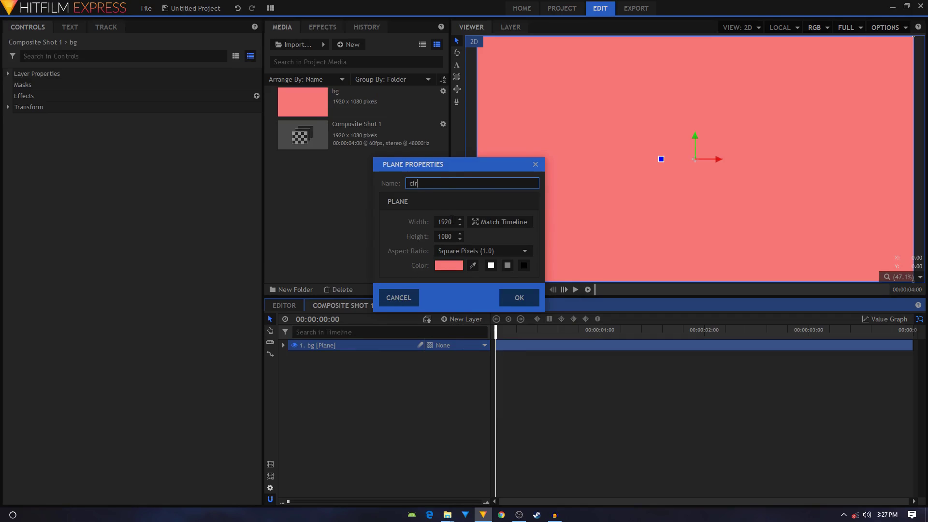
{"action": "type", "text": "cle wipe"}
{"action": "left_click", "coordinate": [456, 268]}
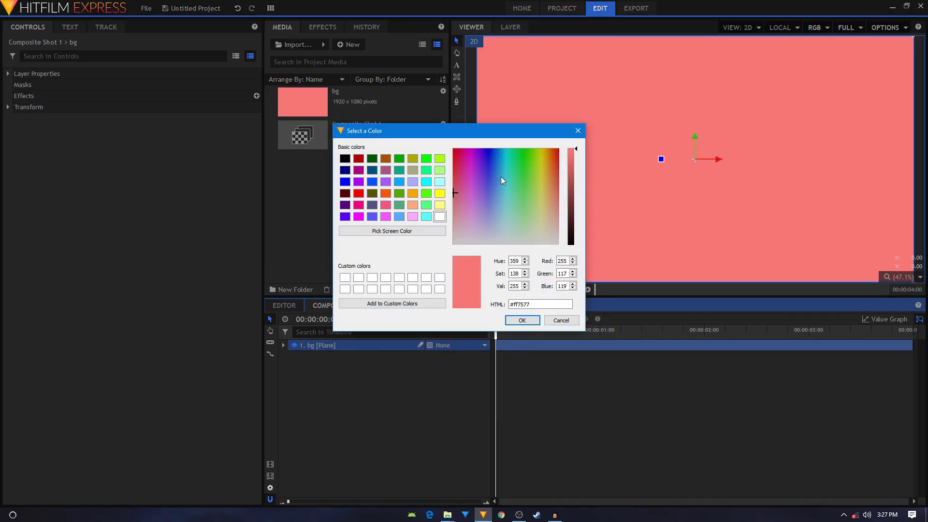
{"action": "left_click", "coordinate": [542, 149]}
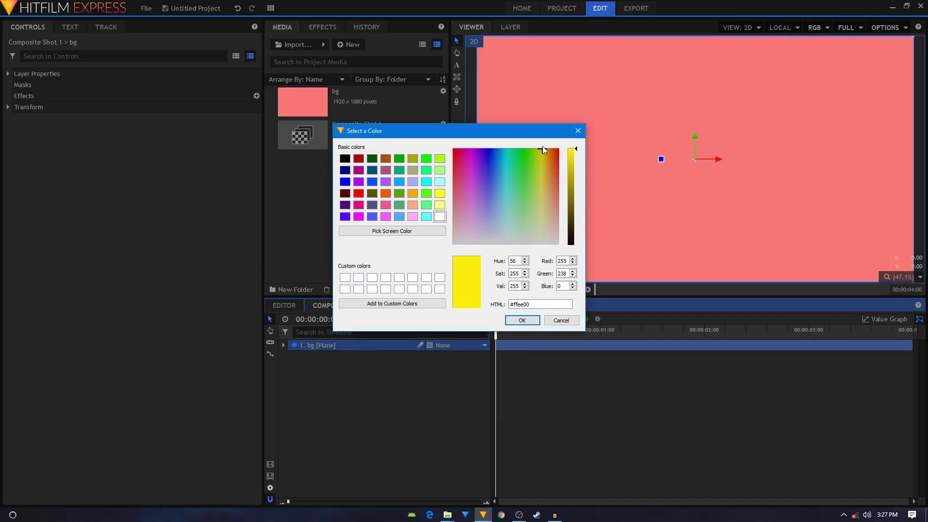
{"action": "left_click", "coordinate": [543, 149]}
{"action": "left_click", "coordinate": [522, 320]}
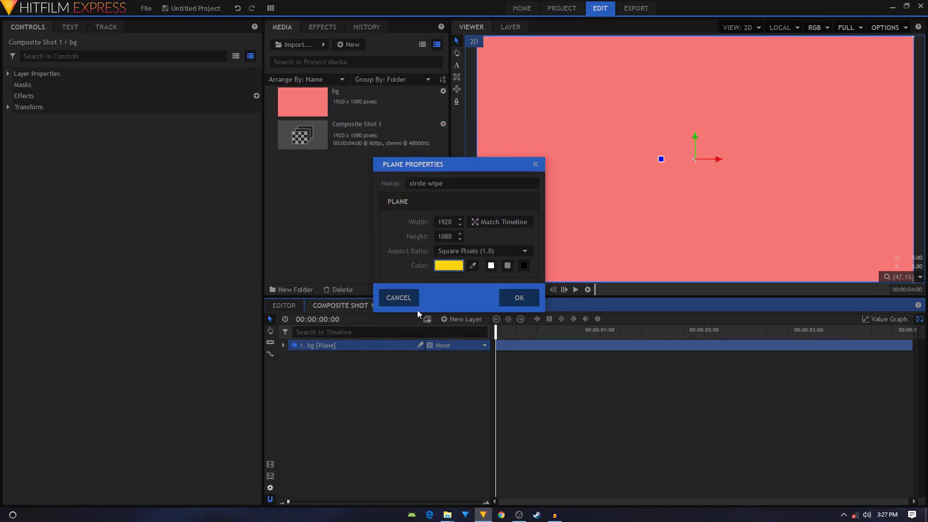
{"action": "left_click", "coordinate": [523, 301]}
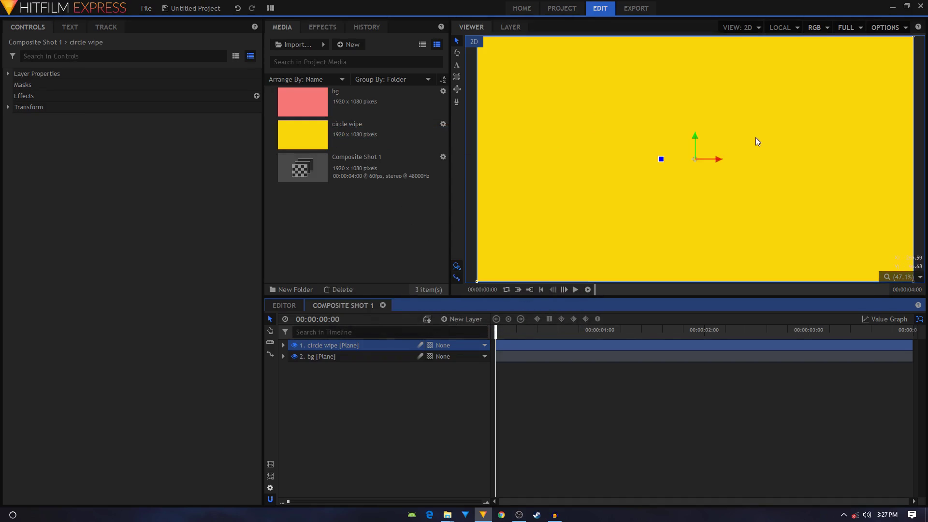
Apply the Polar Warp effect to the circle wipe layer to turn it into a circle
{"action": "scroll", "coordinate": [760, 134], "scroll_direction": "down", "scroll_amount": 2}
{"action": "scroll", "coordinate": [760, 134], "scroll_direction": "up", "scroll_amount": 1}
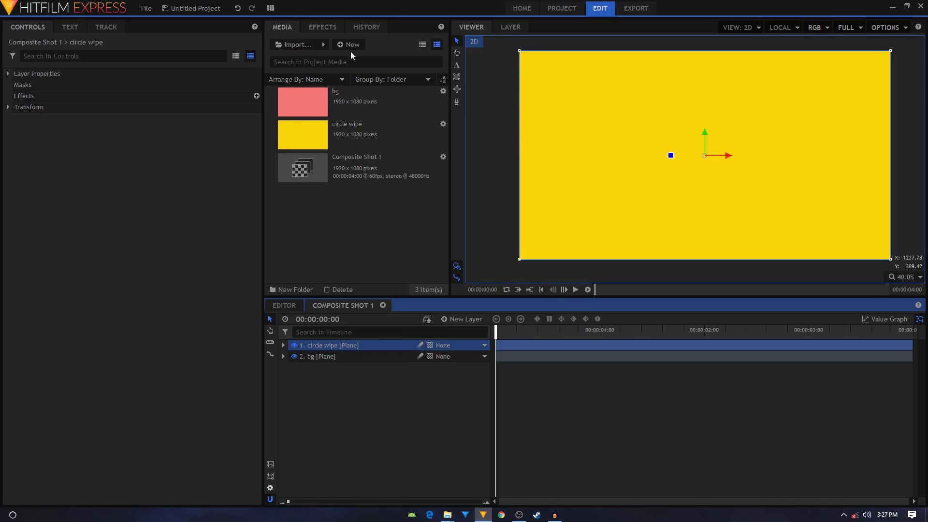
{"action": "left_click", "coordinate": [323, 26]}
{"action": "left_click", "coordinate": [321, 45]}
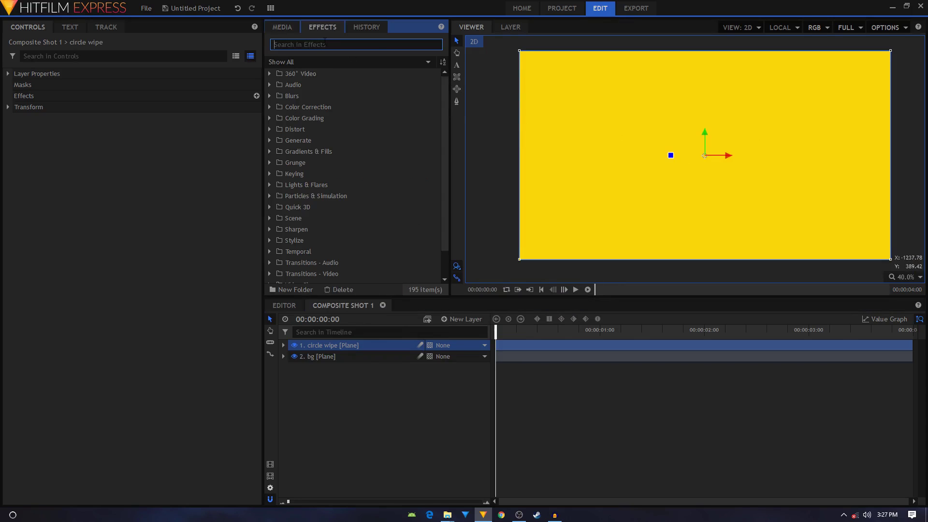
{"action": "type", "text": "pola"}
{"action": "left_click_drag", "start_coordinate": [316, 84], "coordinate": [331, 345]}
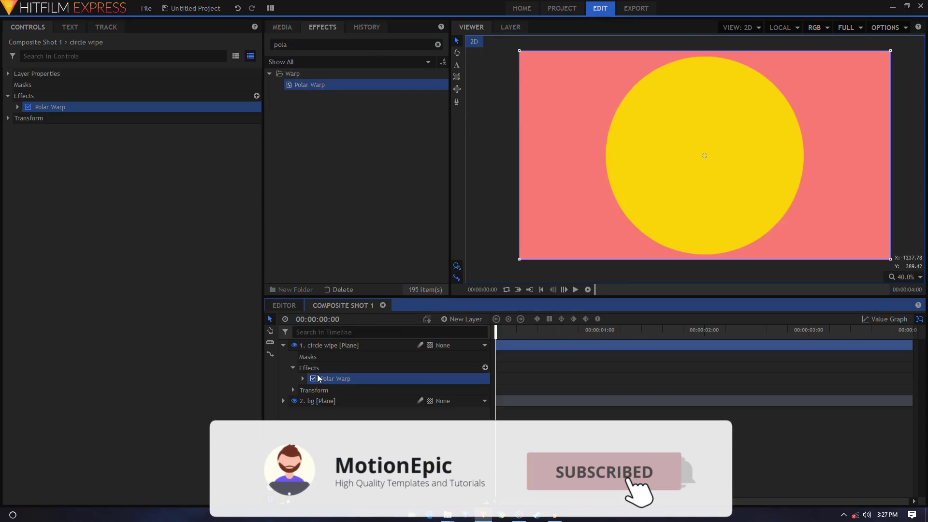
Enable Scale keyframing on the circle wipe layer and set its scale to 0% at the first frame
{"action": "left_click", "coordinate": [294, 368]}
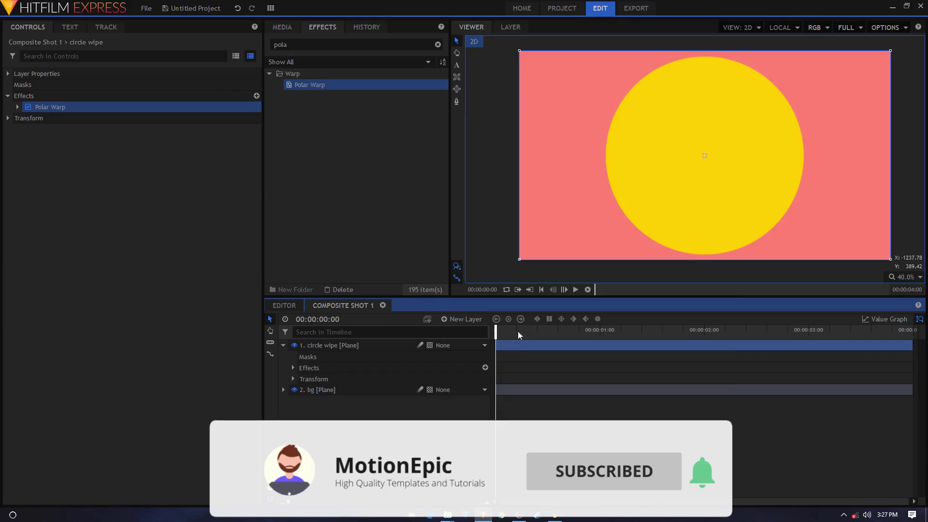
{"action": "left_click_drag", "start_coordinate": [500, 335], "coordinate": [435, 342]}
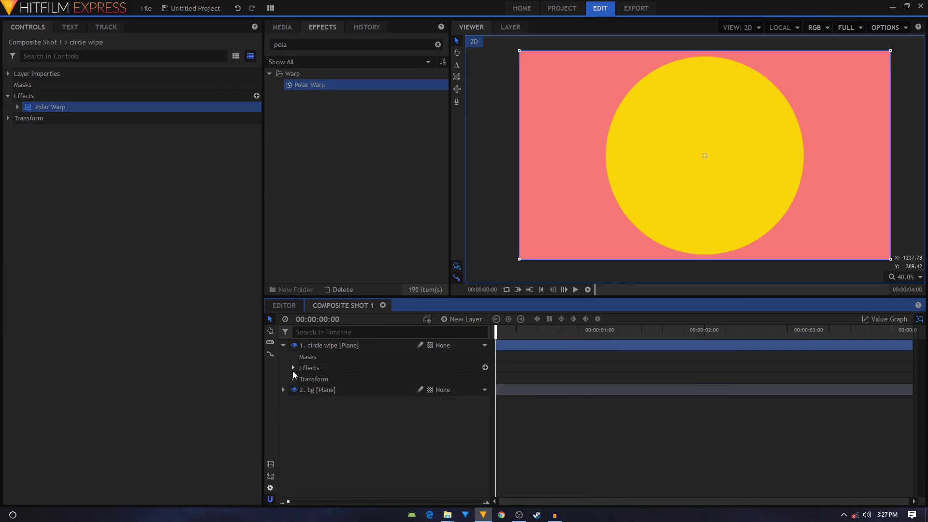
{"action": "left_click", "coordinate": [293, 378]}
{"action": "left_click", "coordinate": [345, 425]}
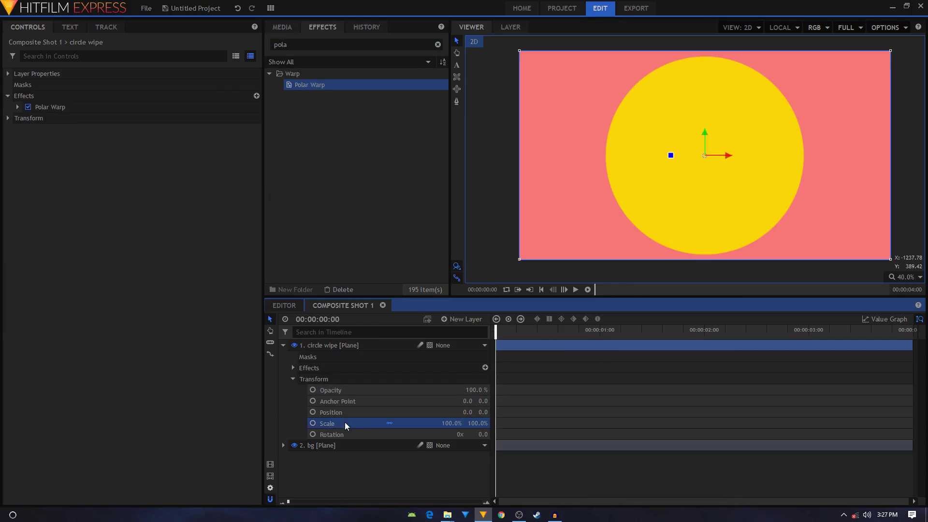
{"action": "left_click", "coordinate": [313, 423]}
{"action": "left_click", "coordinate": [447, 423]}
{"action": "type", "text": "0"}
{"action": "key", "text": "Return"}
Add a Scale keyframe of 226% at 00:00:01:00 so the circle fills the whole frame
{"action": "left_click", "coordinate": [599, 333]}
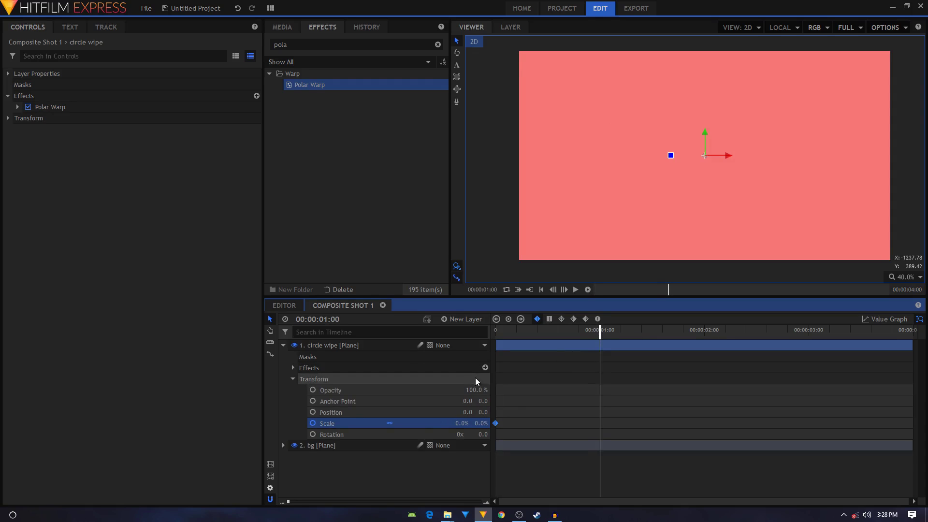
{"action": "left_click", "coordinate": [460, 424]}
{"action": "left_click_drag", "start_coordinate": [458, 424], "coordinate": [544, 423]}
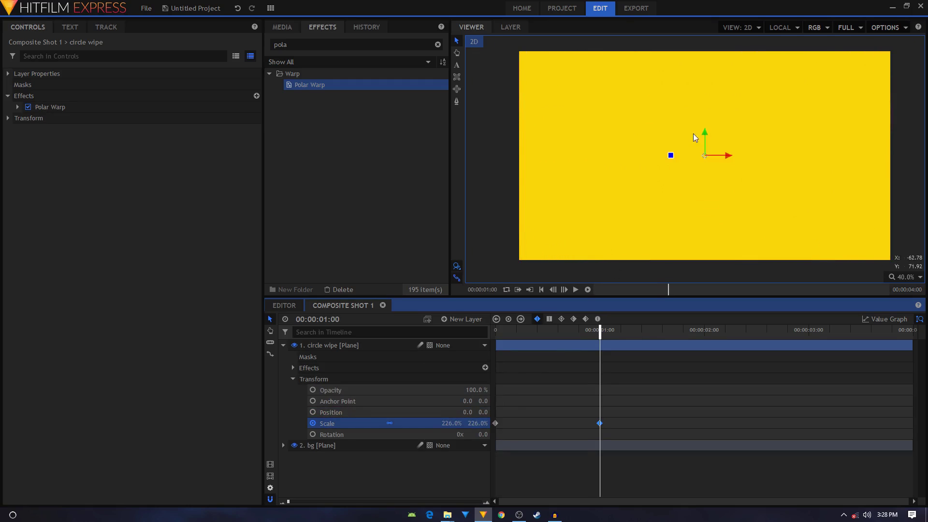
{"action": "scroll", "coordinate": [718, 164], "scroll_direction": "down", "scroll_amount": 1}
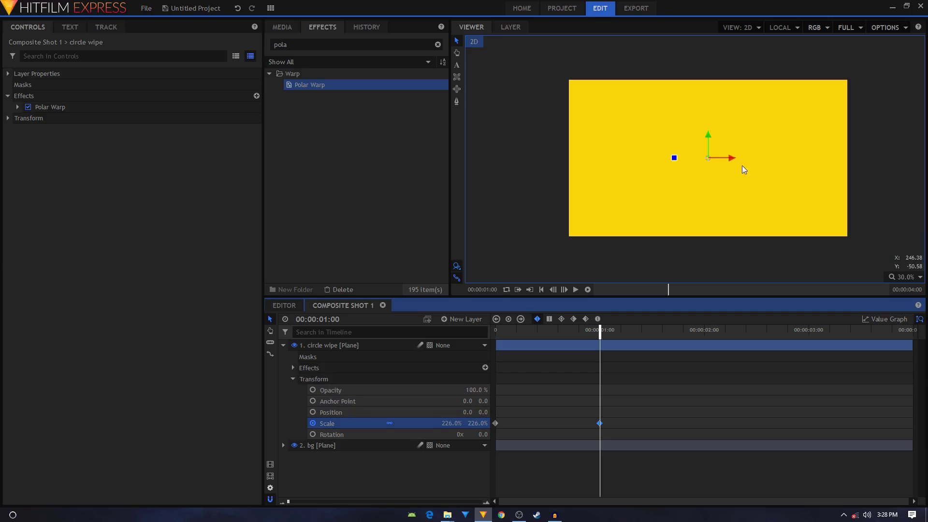
Convert both Scale keyframes to manual bezier and extend the end keyframe's handle back to the animation's start in the value graph
{"action": "left_click", "coordinate": [451, 471]}
{"action": "left_click_drag", "start_coordinate": [498, 330], "coordinate": [608, 330]}
{"action": "left_click_drag", "start_coordinate": [616, 404], "coordinate": [494, 438]}
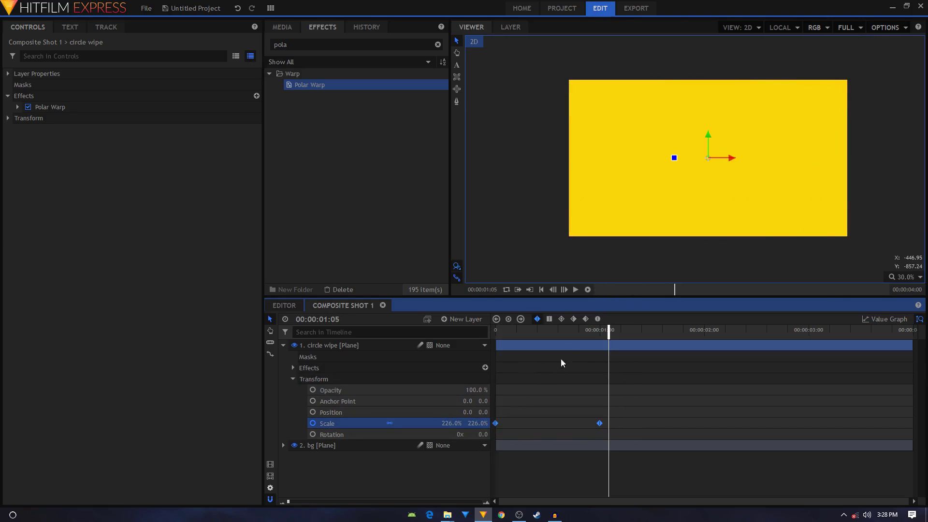
{"action": "left_click", "coordinate": [597, 319]}
{"action": "left_click", "coordinate": [865, 320]}
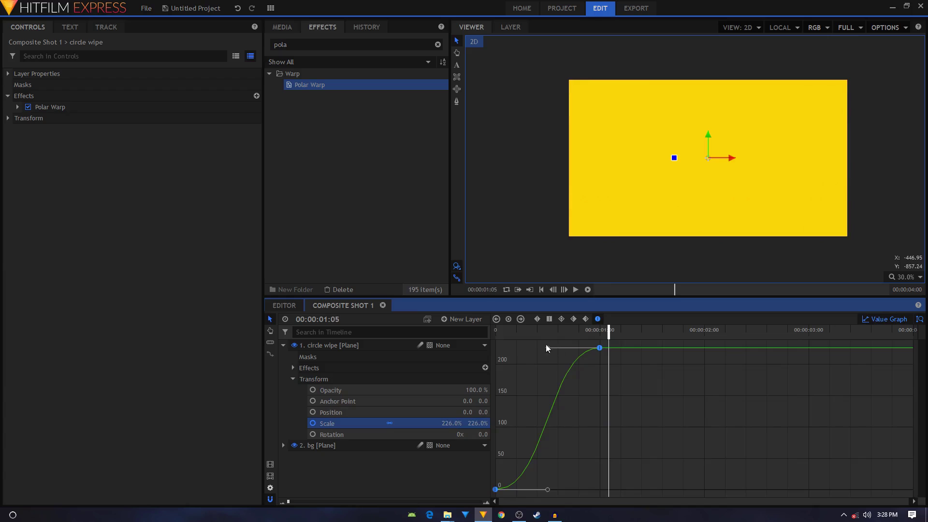
{"action": "left_click_drag", "start_coordinate": [548, 348], "coordinate": [469, 347]}
{"action": "left_click", "coordinate": [877, 323]}
Play the composite shot from the first frame to check the circle wipe's easing
{"action": "key", "text": "Home"}
{"action": "key", "text": "space"}
{"action": "key", "text": "space"}
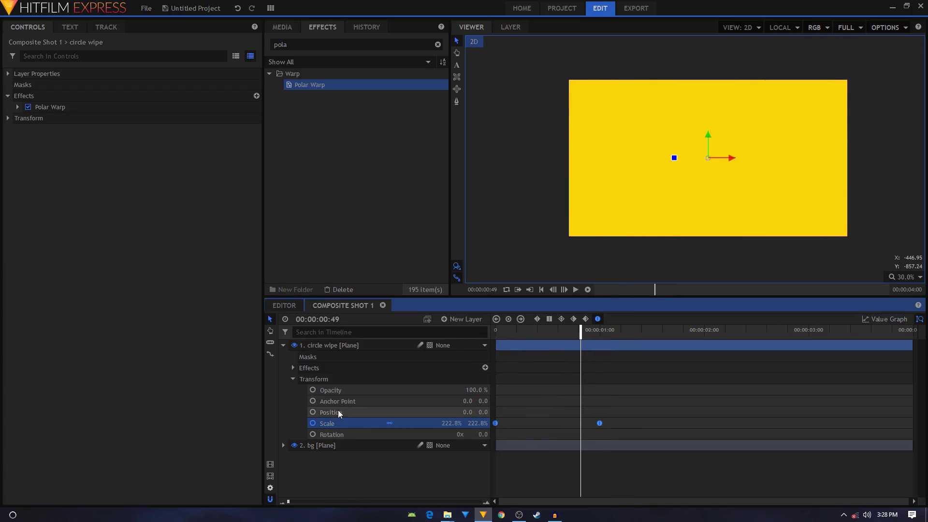
Collapse the circle wipe layer's properties and duplicate the layer
{"action": "left_click", "coordinate": [293, 379]}
{"action": "left_click", "coordinate": [283, 345]}
{"action": "left_click", "coordinate": [336, 344]}
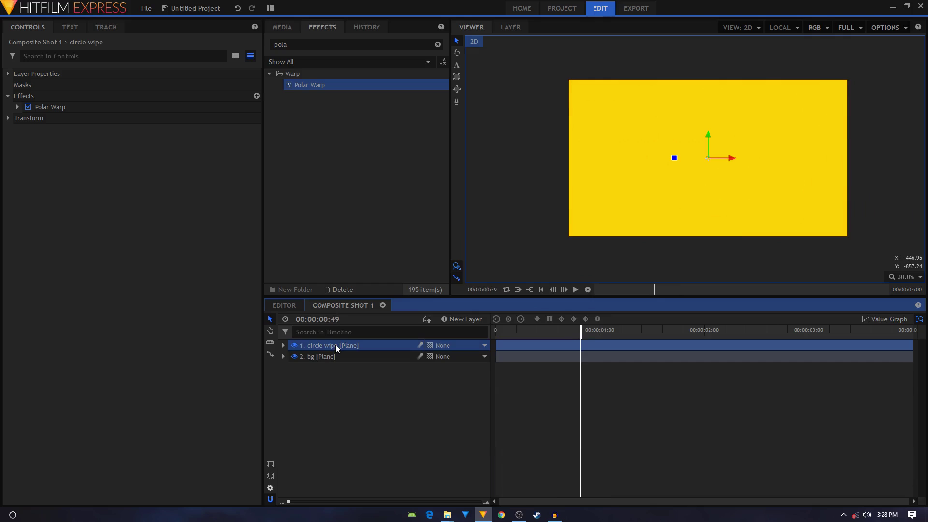
{"action": "key", "text": "ctrl+d"}
Rename the lower circle wipe layer to circle wipe 2
{"action": "left_click", "coordinate": [334, 355]}
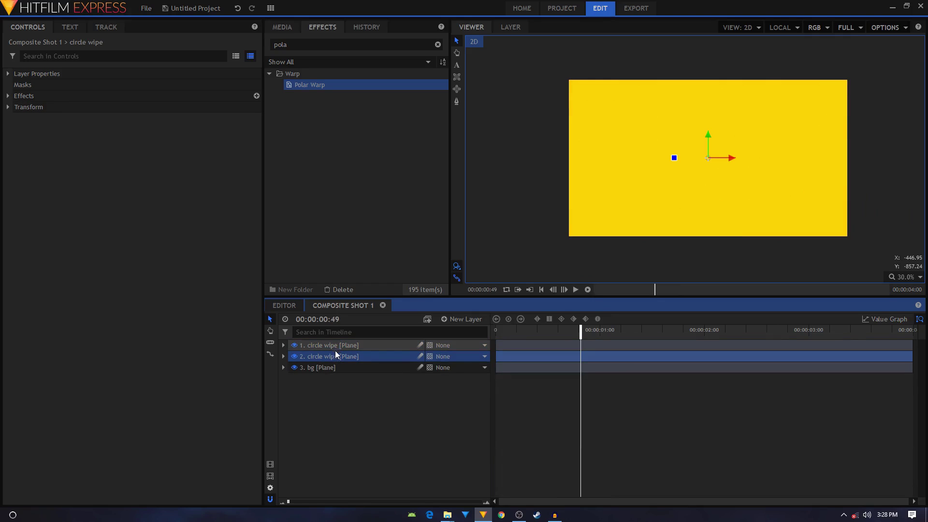
{"action": "right_click", "coordinate": [335, 355]}
{"action": "left_click", "coordinate": [357, 323]}
{"action": "left_click", "coordinate": [342, 358]}
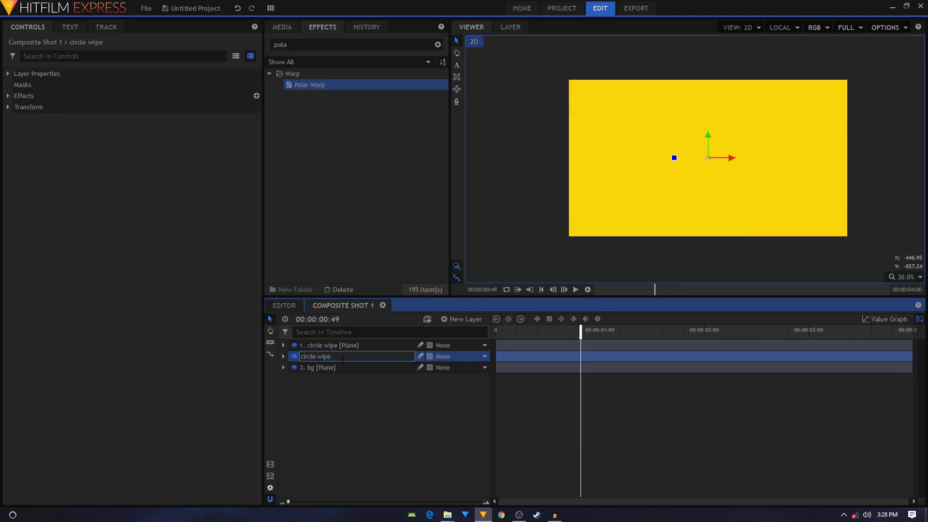
{"action": "type", "text": "2"}
{"action": "key", "text": "Return"}
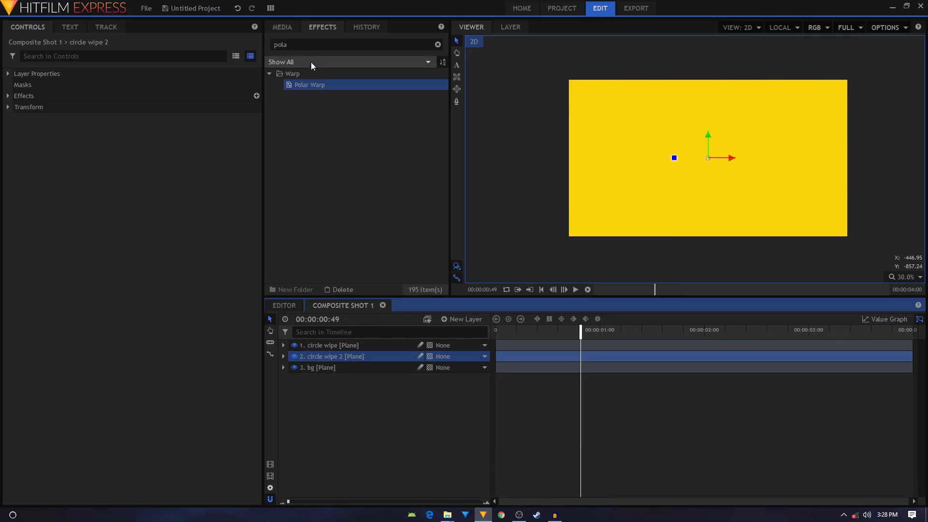
Find the Fill Color effect and apply it to the circle wipe 2 layer
{"action": "left_click", "coordinate": [285, 44]}
{"action": "type", "text": "fill"}
{"action": "left_click_drag", "start_coordinate": [306, 84], "coordinate": [344, 358]}
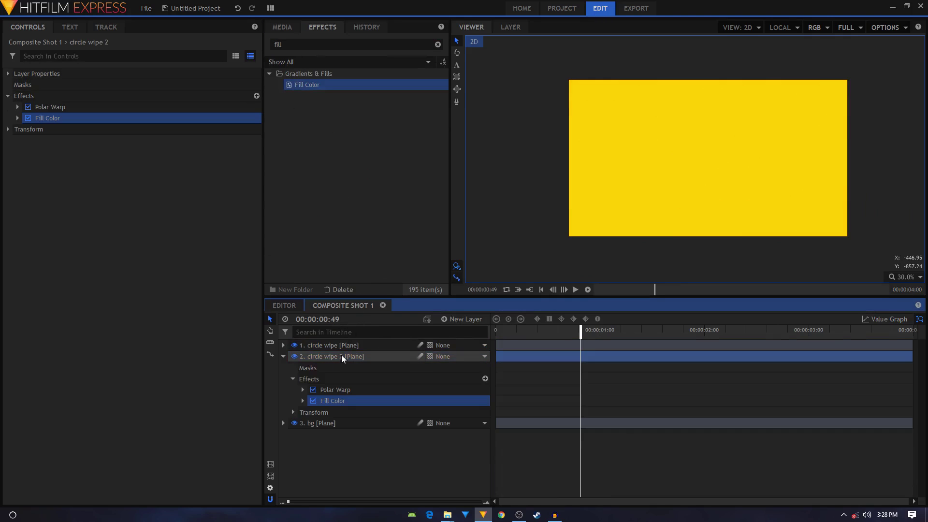
Set the Fill Color effect on circle wipe 2 to dark navy blue, #00005f
{"action": "left_click", "coordinate": [303, 401]}
{"action": "left_click_drag", "start_coordinate": [476, 424], "coordinate": [489, 414]}
{"action": "left_click", "coordinate": [485, 411]}
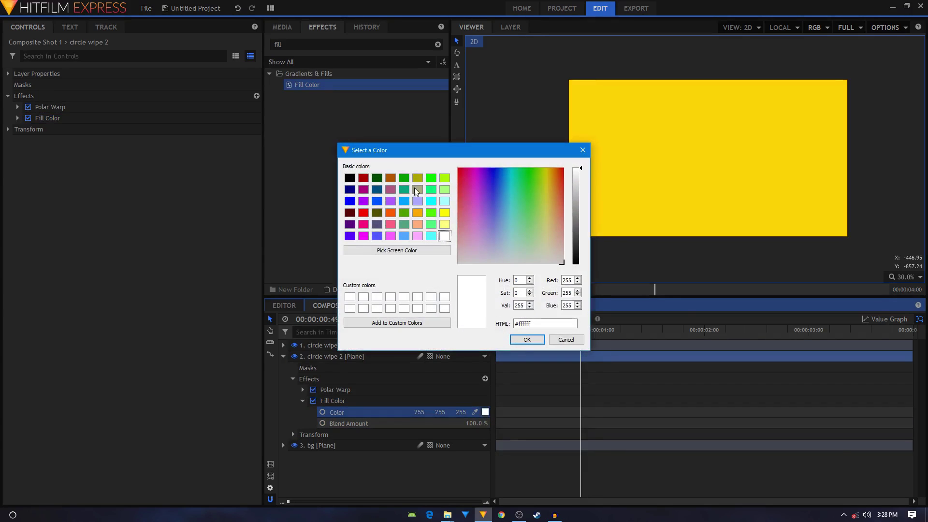
{"action": "left_click", "coordinate": [349, 189]}
{"action": "left_click_drag", "start_coordinate": [580, 216], "coordinate": [580, 228]}
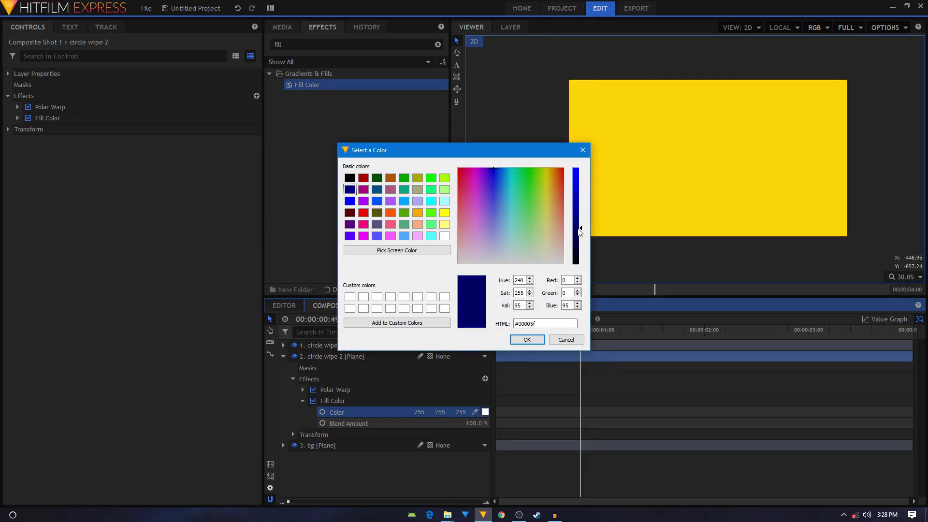
{"action": "left_click", "coordinate": [536, 339]}
{"action": "left_click", "coordinate": [309, 401]}
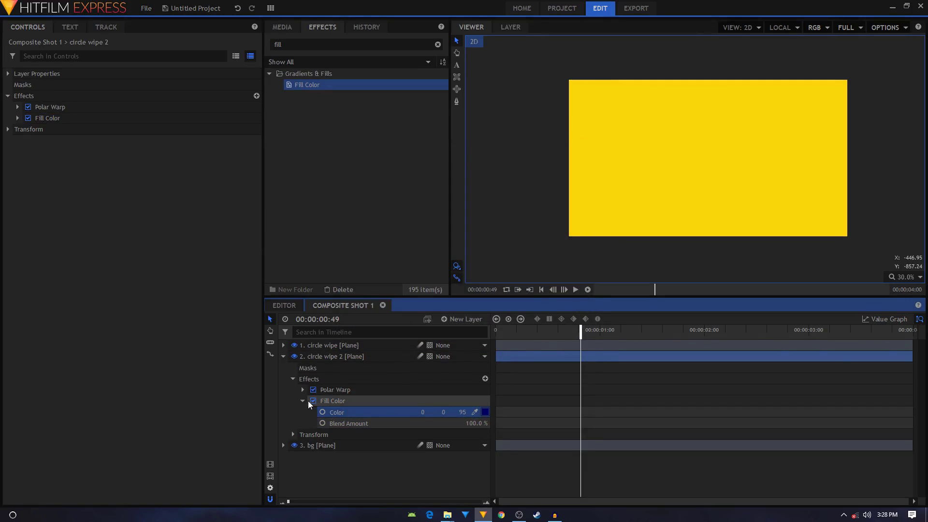
{"action": "left_click", "coordinate": [303, 401]}
Shift both Scale keyframes of circle wipe 2 forward in time by about five frames and collapse the layer's properties
{"action": "left_click", "coordinate": [293, 412]}
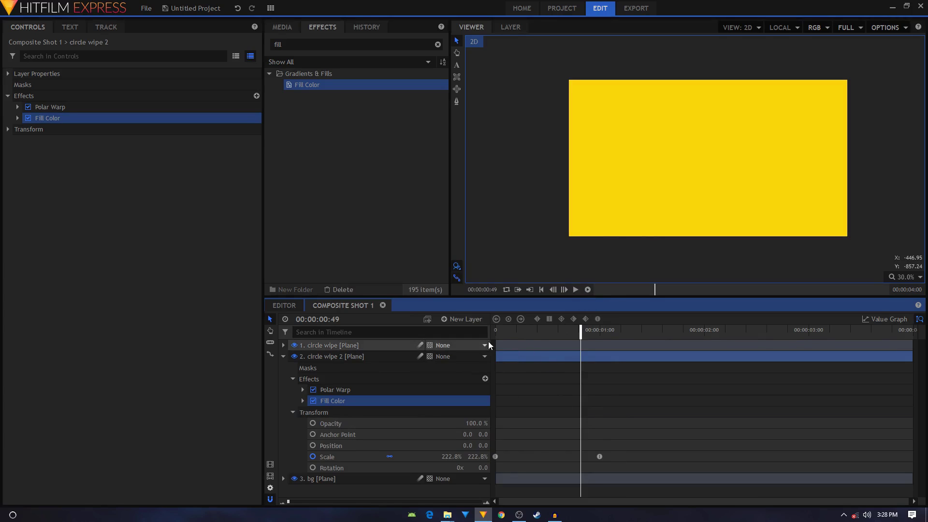
{"action": "left_click_drag", "start_coordinate": [508, 332], "coordinate": [495, 332]}
{"action": "left_click_drag", "start_coordinate": [618, 451], "coordinate": [504, 463]}
{"action": "key", "text": "space"}
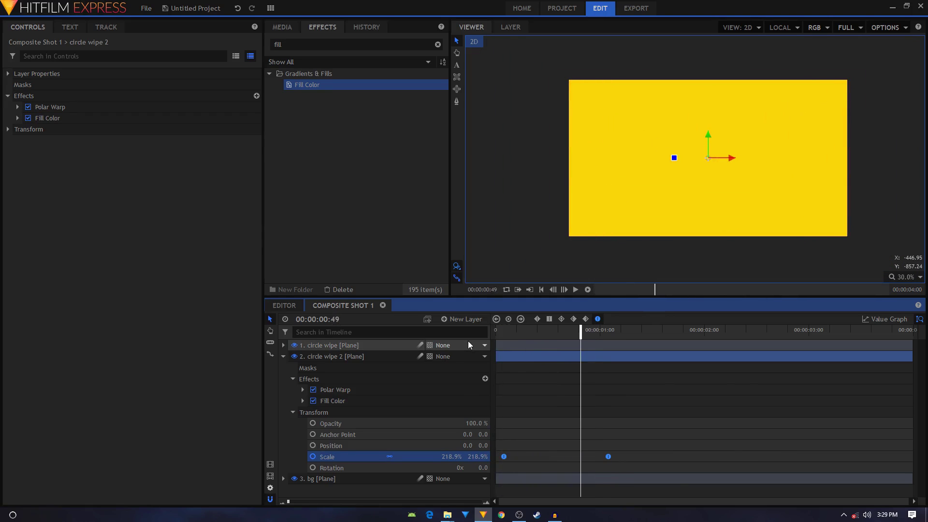
{"action": "left_click", "coordinate": [294, 413]}
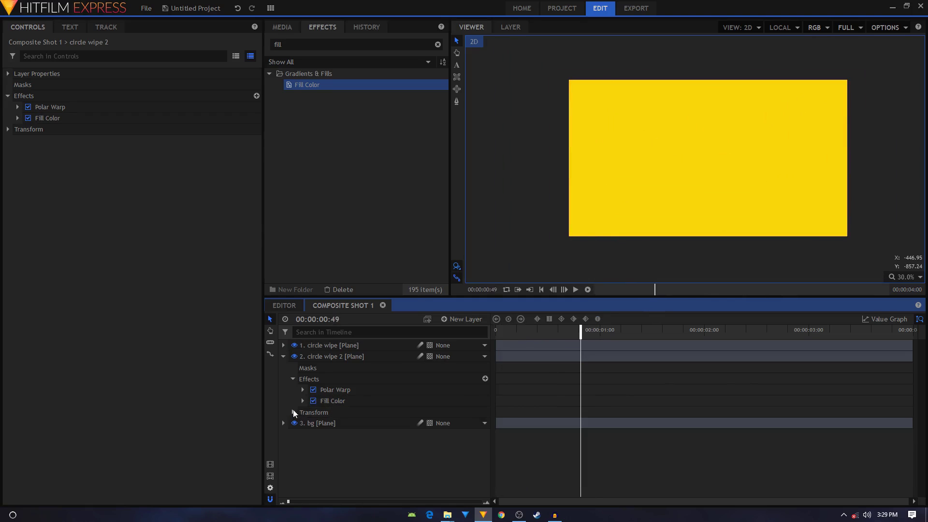
{"action": "left_click", "coordinate": [293, 379]}
{"action": "left_click", "coordinate": [283, 356]}
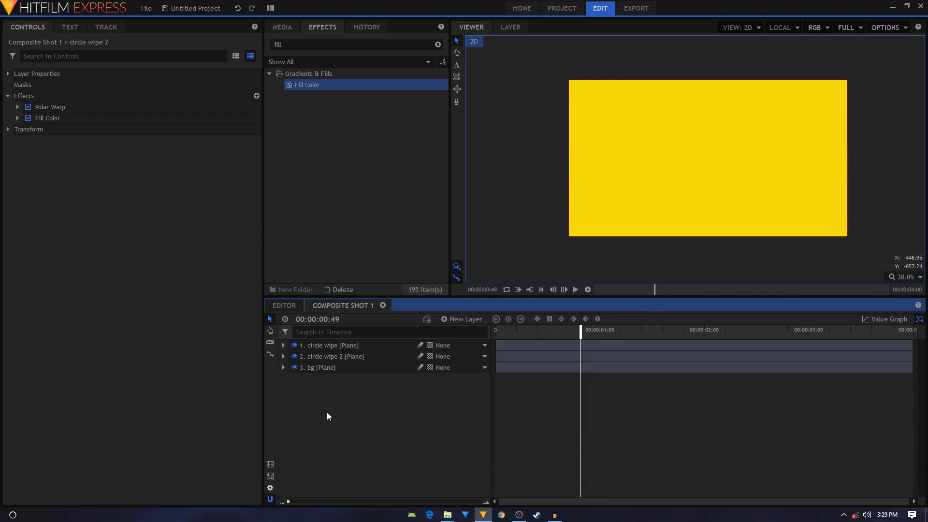
Move circle wipe 2 above the circle wipe layer in the layer stack
{"action": "left_click", "coordinate": [338, 346]}
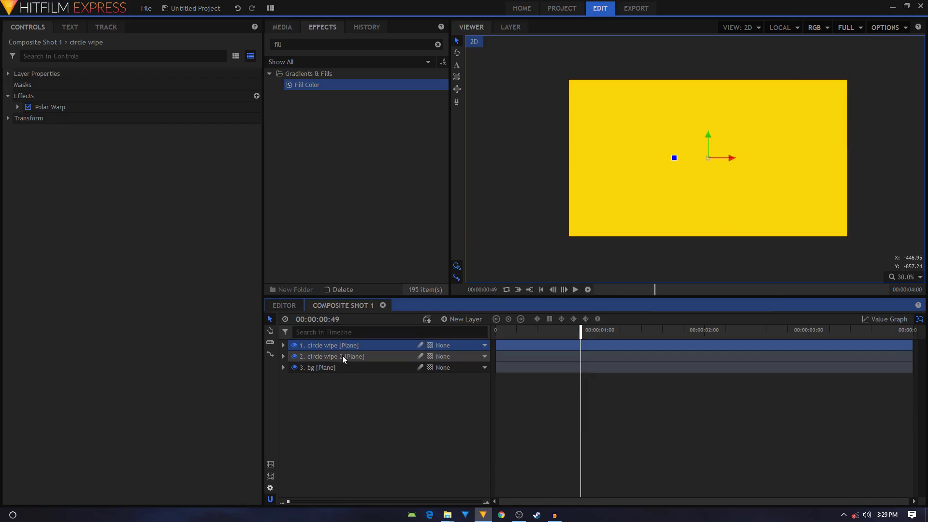
{"action": "left_click", "coordinate": [344, 359]}
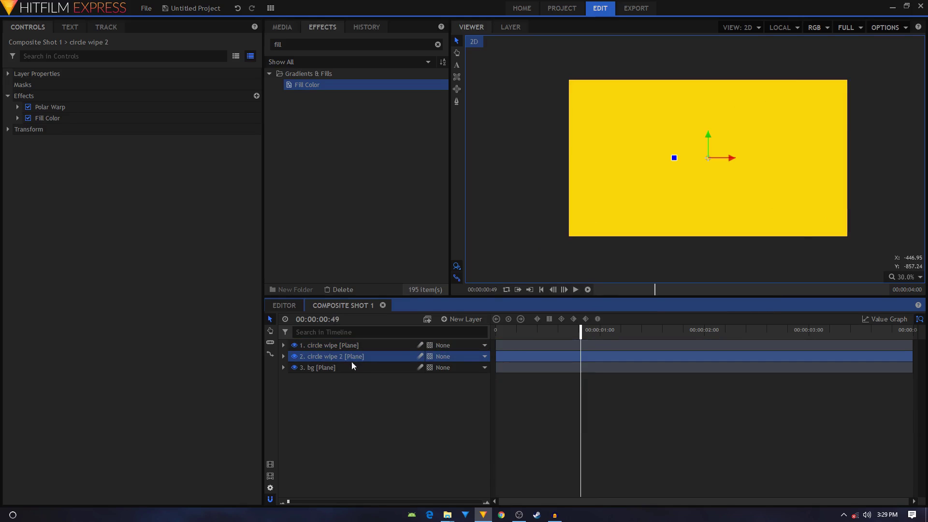
{"action": "mouse_move", "coordinate": [346, 358]}
{"action": "left_mouse_down"}
{"action": "mouse_move", "coordinate": [352, 345]}
{"action": "mouse_move", "coordinate": [335, 343]}
{"action": "left_mouse_up"}
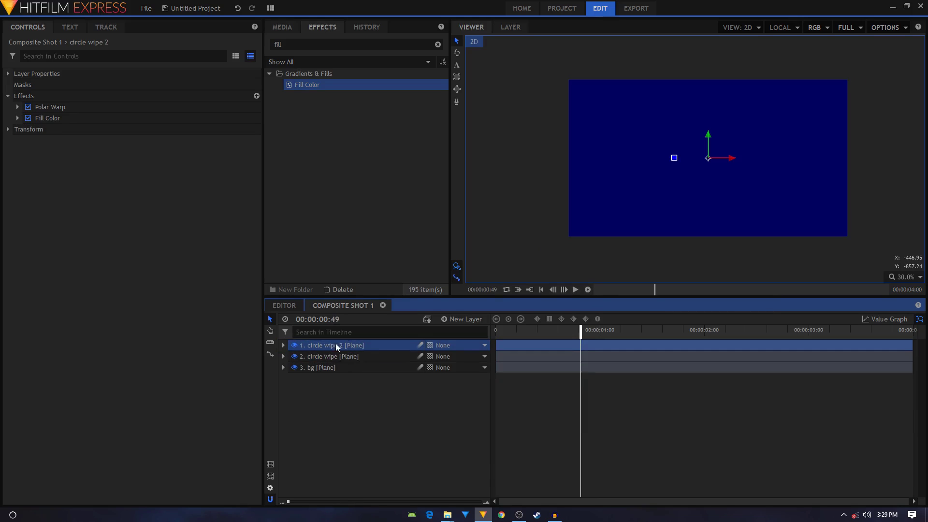
{"action": "left_click", "coordinate": [343, 358]}
{"action": "left_click", "coordinate": [366, 445]}
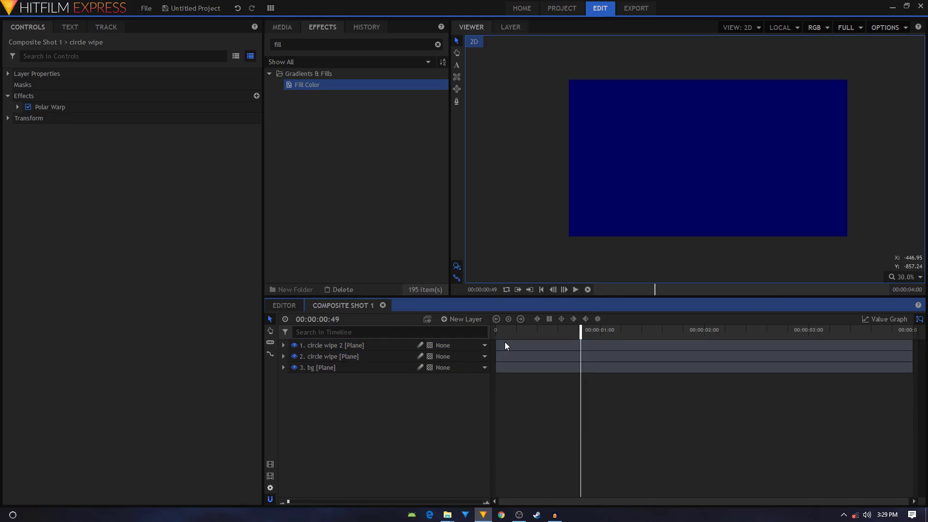
Play the composite shot from the first frame to check the offset between the two circle wipes
{"action": "left_click", "coordinate": [496, 330]}
{"action": "key", "text": "space"}
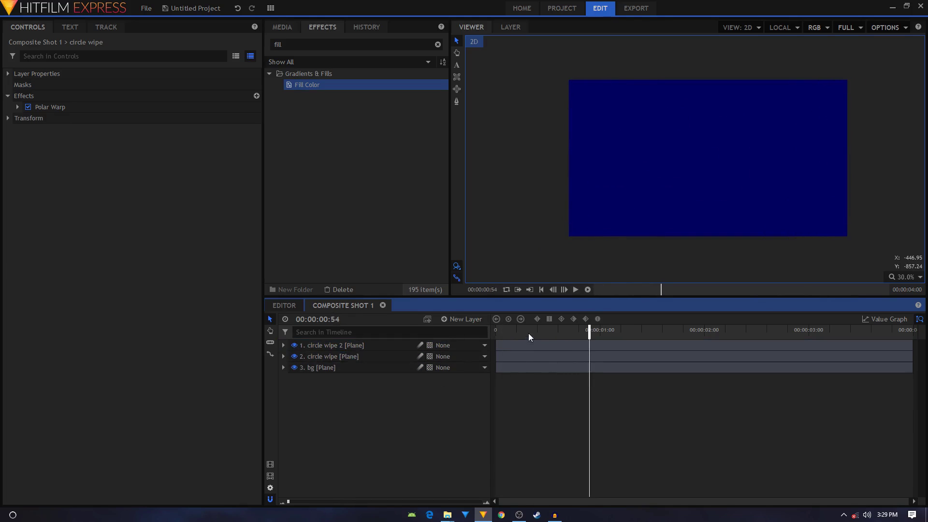
{"action": "key", "text": "space"}
{"action": "key", "text": "space"}
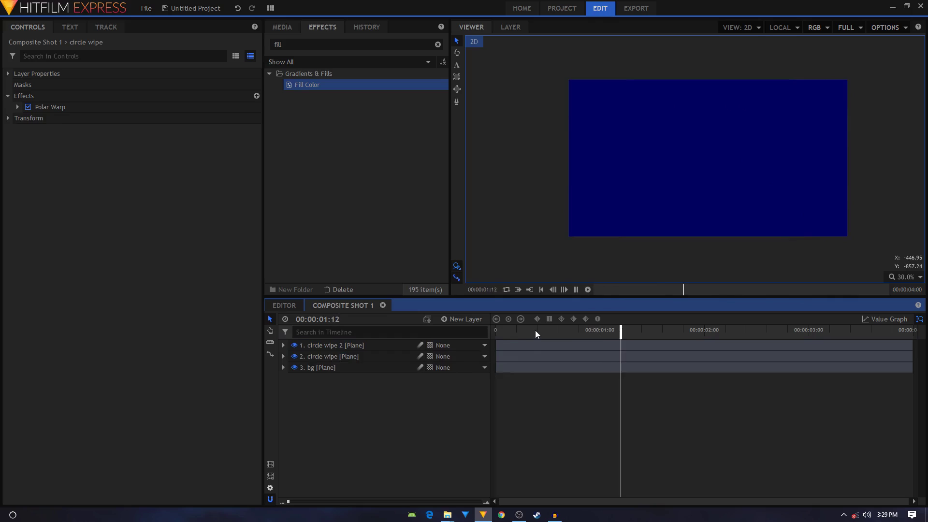
{"action": "key", "text": "space"}
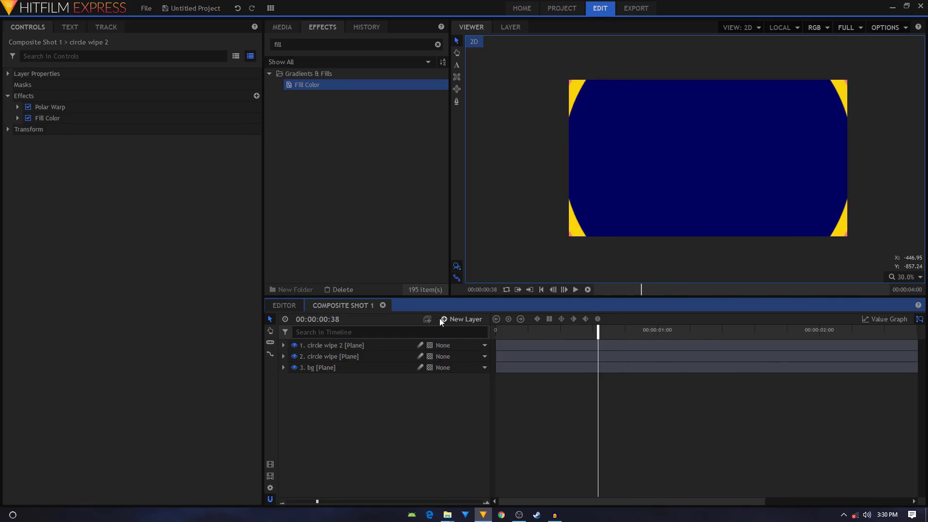
Create a yellow 1920 x 1080 plane layer named circle
{"action": "left_click", "coordinate": [444, 319]}
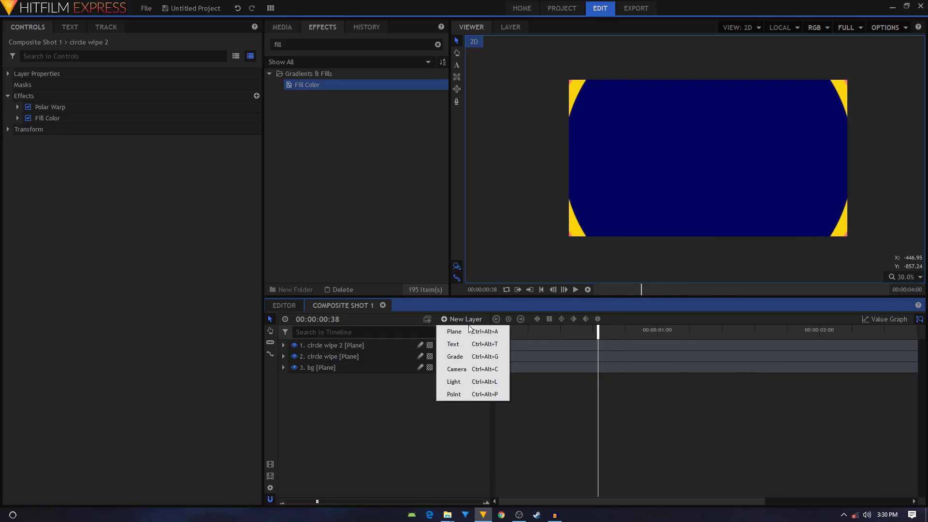
{"action": "left_click", "coordinate": [463, 332]}
{"action": "type", "text": "c"}
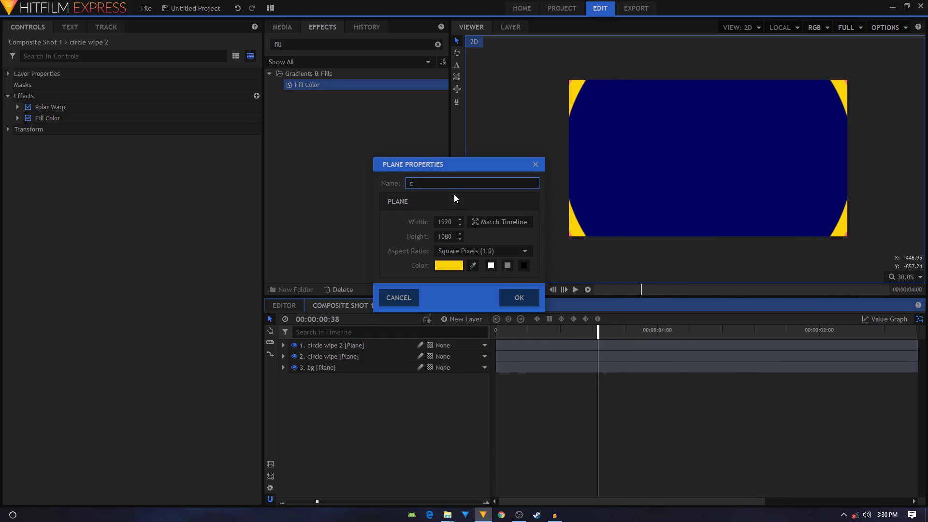
{"action": "type", "text": "ircle"}
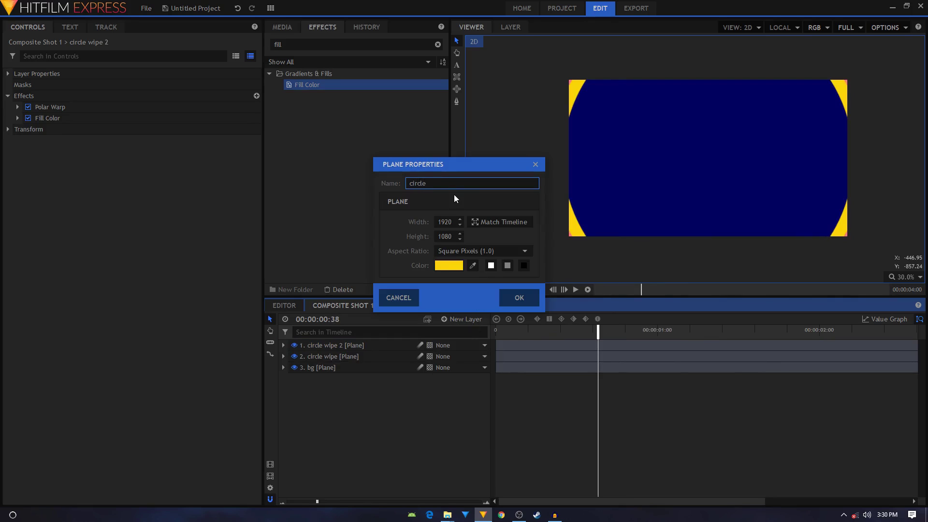
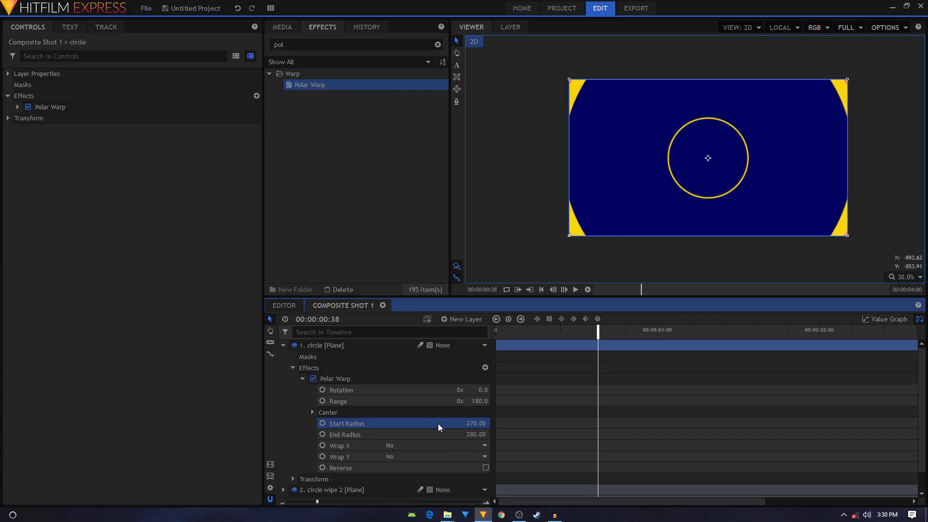
Enable keyframing for the Polar Warp's Rotation and Range on the circle layer at the first frame
{"action": "left_click_drag", "start_coordinate": [524, 331], "coordinate": [409, 331]}
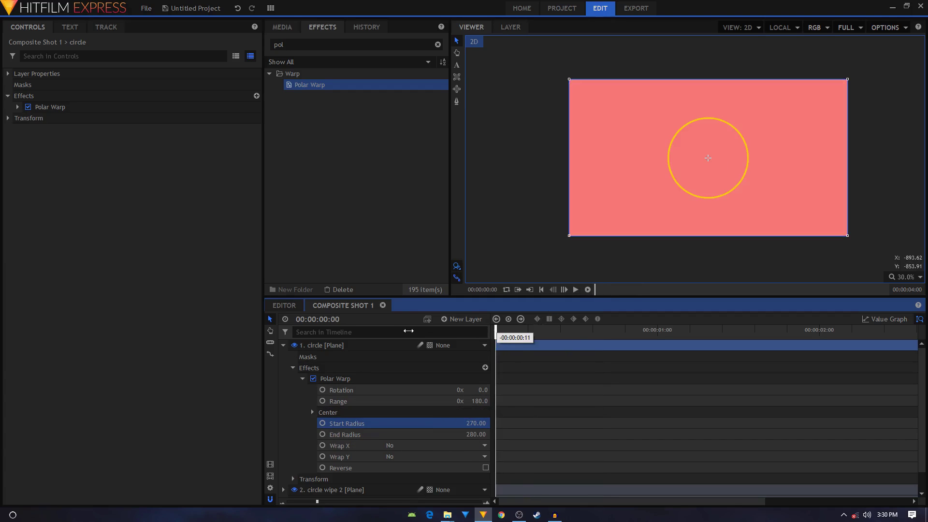
{"action": "left_click", "coordinate": [323, 390]}
{"action": "left_click", "coordinate": [322, 401]}
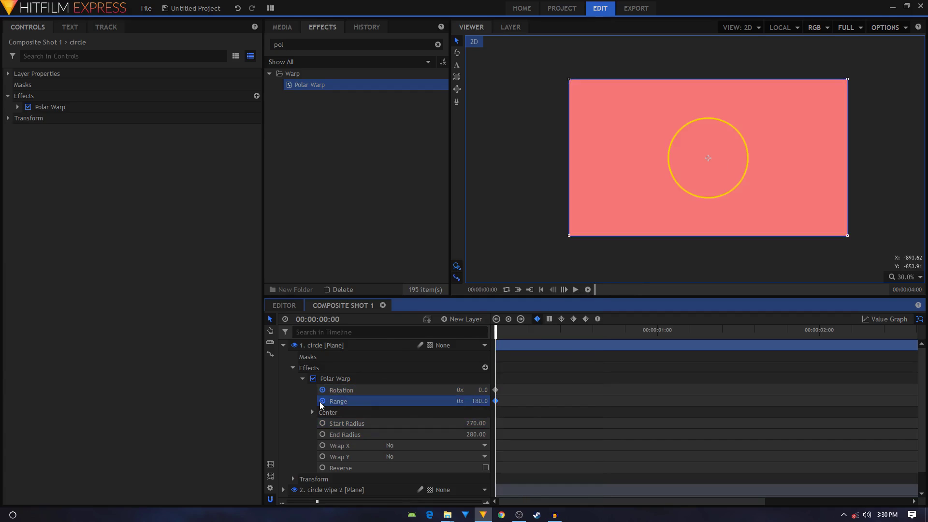
Set the circle layer's Polar Warp Range keyframe at the first frame to 0
{"action": "left_click_drag", "start_coordinate": [317, 502], "coordinate": [288, 501]}
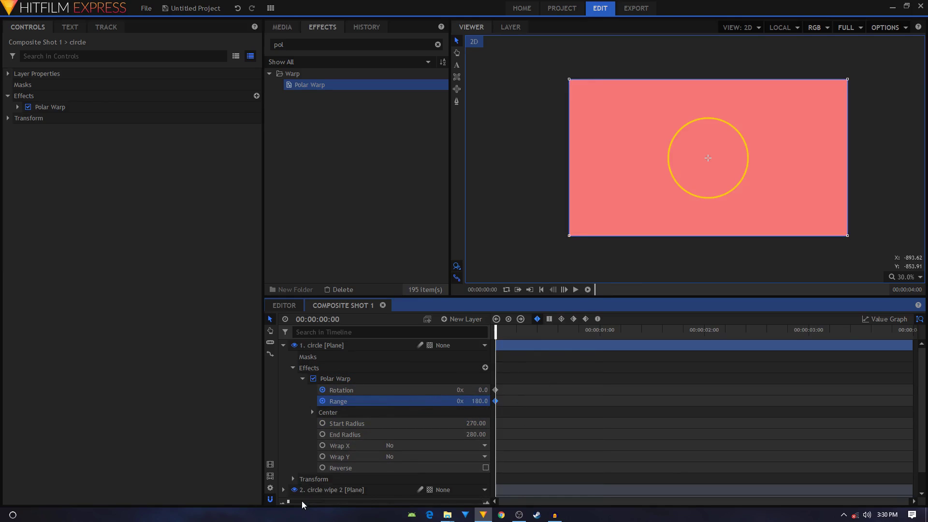
{"action": "left_click", "coordinate": [600, 331]}
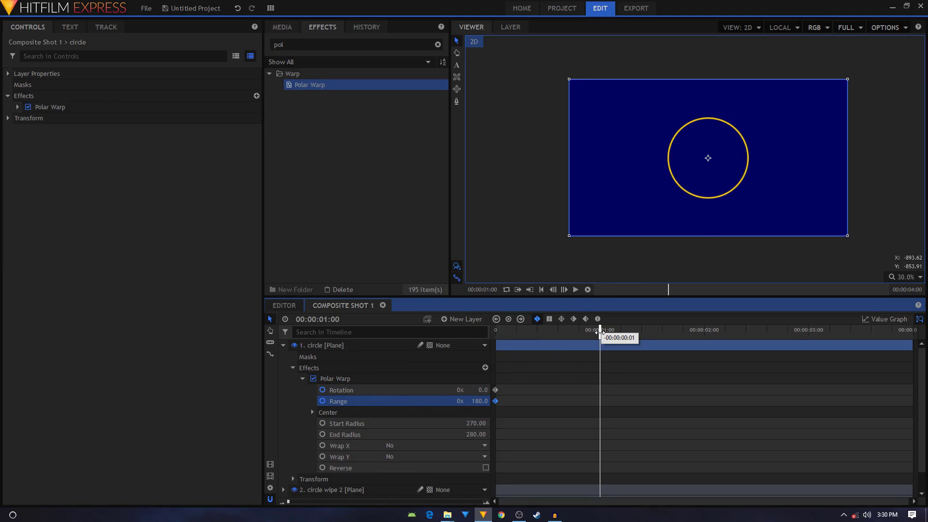
{"action": "left_click", "coordinate": [495, 402]}
{"action": "left_click", "coordinate": [483, 401]}
{"action": "key", "text": "BackSpace"}
{"action": "key", "text": "Return"}
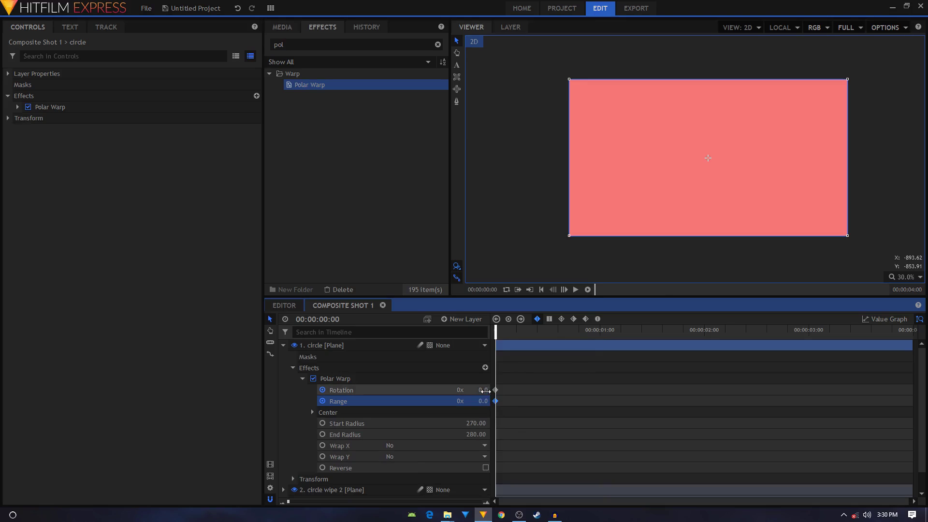
Add a Polar Warp Range keyframe of 180 at 00:00:01:00 on the circle layer
{"action": "left_click", "coordinate": [600, 330]}
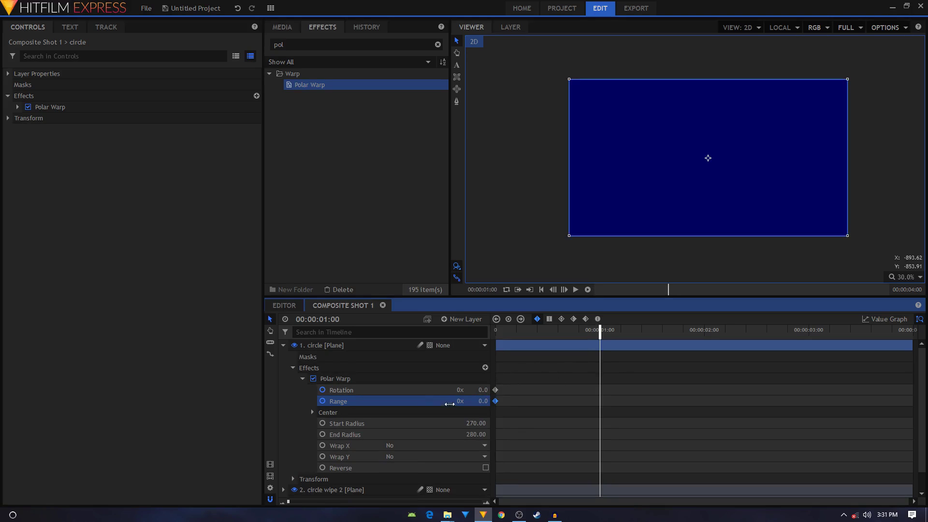
{"action": "left_click", "coordinate": [479, 401]}
{"action": "type", "text": "180"}
{"action": "key", "text": "Return"}
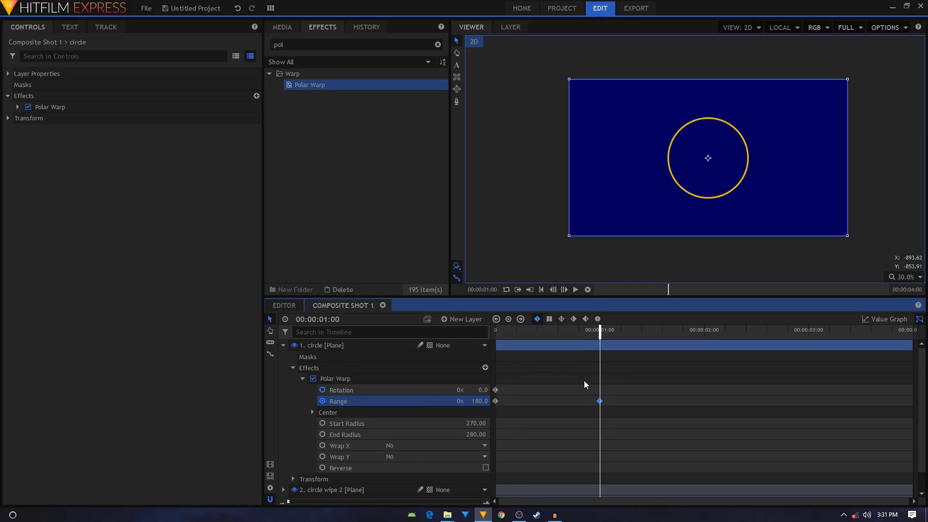
Scrub and play the first second of the composite shot to check how the circle outline draws on
{"action": "left_click_drag", "start_coordinate": [522, 330], "coordinate": [600, 348]}
{"action": "left_click_drag", "start_coordinate": [498, 332], "coordinate": [593, 338]}
{"action": "key", "text": "Home"}
{"action": "key", "text": "space"}
{"action": "key", "text": "space"}
Convert the circle layer's Rotation and Range keyframes to manual bezier and play the animation from the first frame
{"action": "left_click_drag", "start_coordinate": [614, 410], "coordinate": [493, 385]}
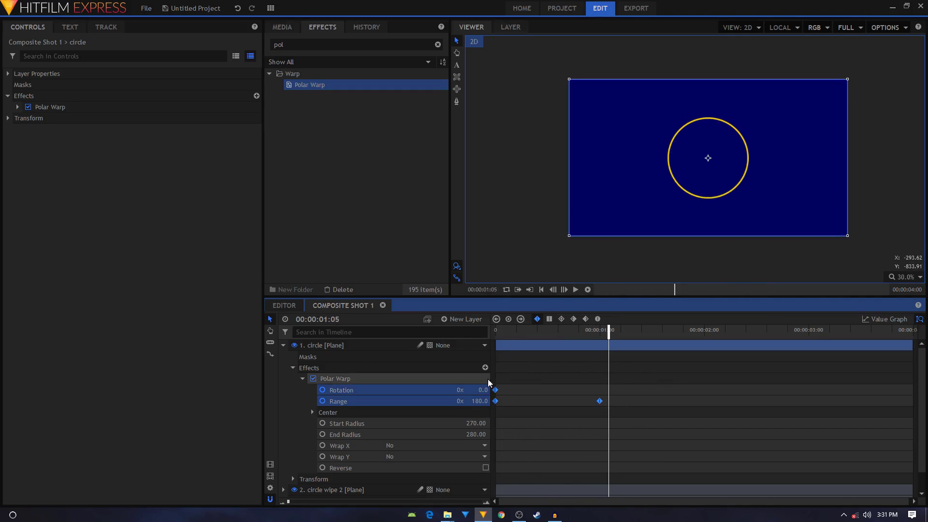
{"action": "left_click", "coordinate": [598, 319]}
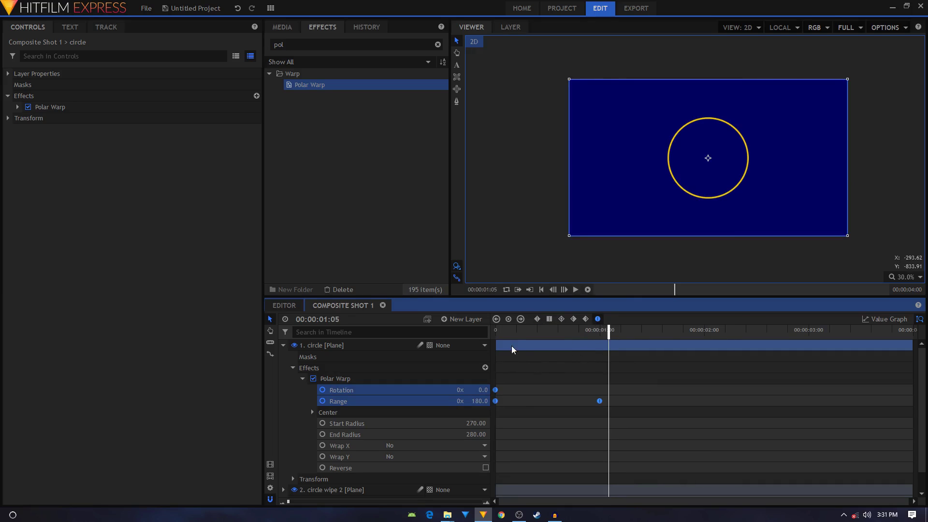
{"action": "key", "text": "Home"}
{"action": "key", "text": "space"}
{"action": "key", "text": "space"}
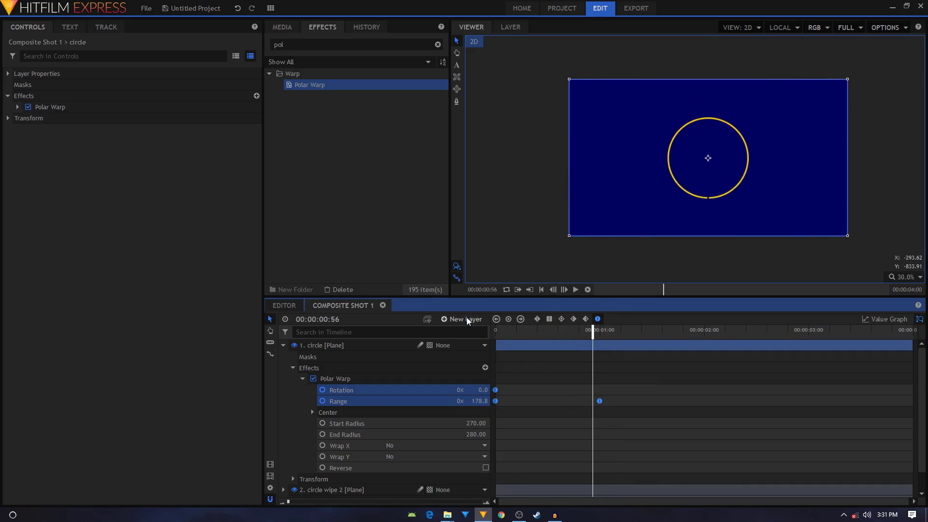
Add a Polar Warp Rotation keyframe of -68 at 00:00:00:57 on the circle layer and scrub through the first second
{"action": "left_click", "coordinate": [600, 332]}
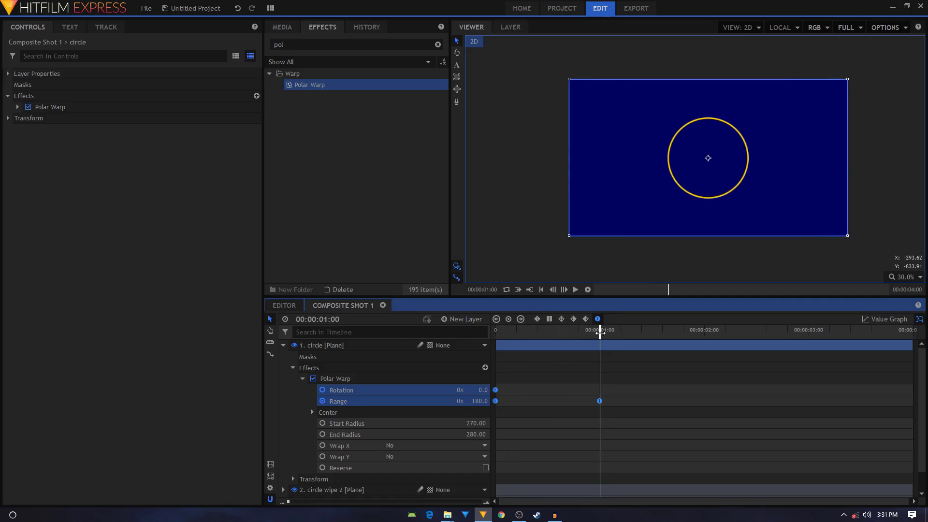
{"action": "left_click_drag", "start_coordinate": [498, 333], "coordinate": [595, 335]}
{"action": "scroll", "coordinate": [710, 202], "scroll_direction": "up", "scroll_amount": 4}
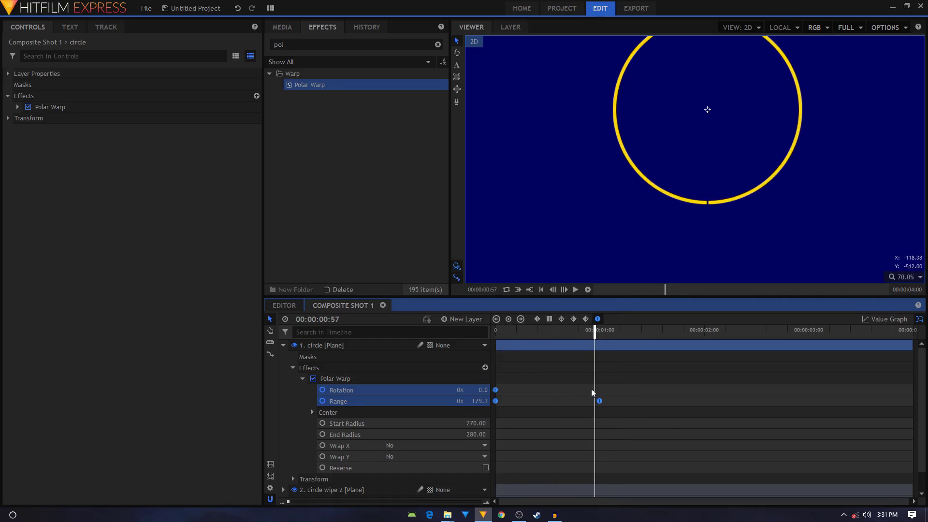
{"action": "left_click", "coordinate": [479, 390]}
{"action": "left_click_drag", "start_coordinate": [479, 389], "coordinate": [485, 390]}
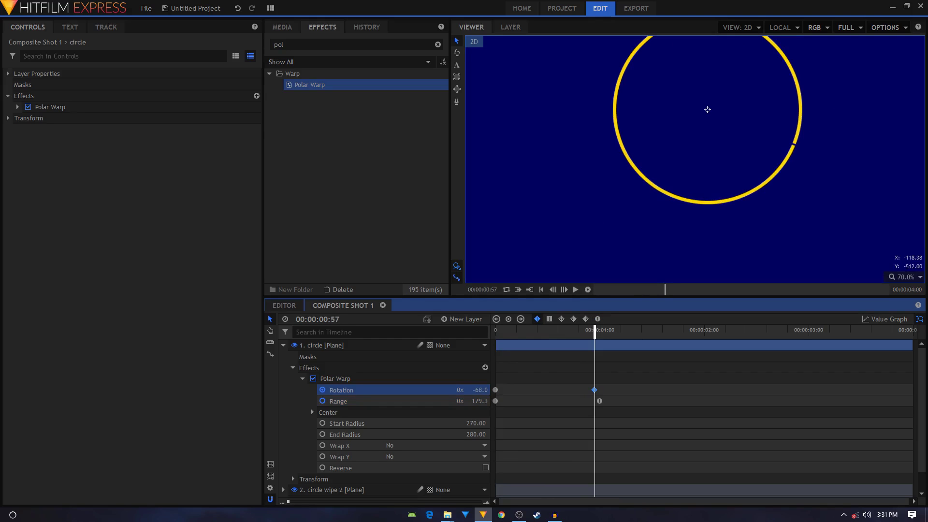
{"action": "left_click", "coordinate": [508, 329]}
{"action": "left_click_drag", "start_coordinate": [495, 334], "coordinate": [593, 349]}
Set the new Rotation keyframe to 1x 71, move it to 00:00:01:00, and make it manual bezier
{"action": "left_click", "coordinate": [595, 390]}
{"action": "left_click_drag", "start_coordinate": [480, 390], "coordinate": [556, 390]}
{"action": "left_click_drag", "start_coordinate": [599, 391], "coordinate": [600, 392]}
{"action": "left_click", "coordinate": [598, 319]}
{"action": "left_click_drag", "start_coordinate": [506, 332], "coordinate": [600, 384]}
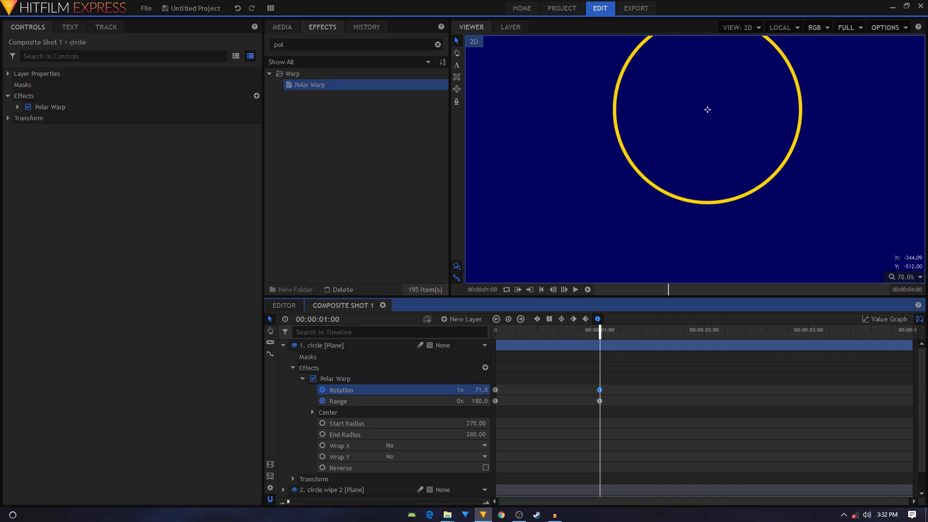
Play the composite shot from the first frame to check how the rotating circle outline draws on
{"action": "left_click", "coordinate": [465, 392]}
{"action": "key", "text": "Return"}
{"action": "key", "text": "Home"}
{"action": "key", "text": "space"}
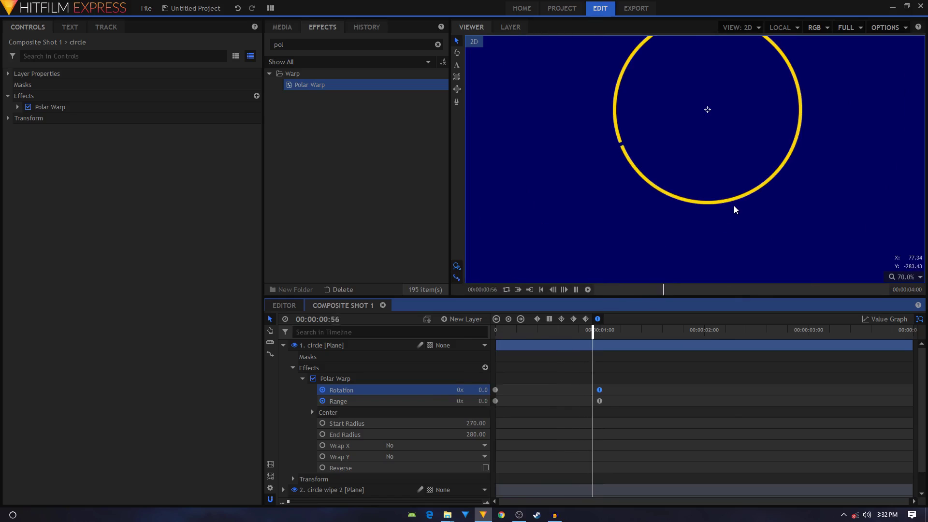
{"action": "left_click", "coordinate": [496, 330]}
{"action": "scroll", "coordinate": [732, 140], "scroll_direction": "down", "scroll_amount": 1}
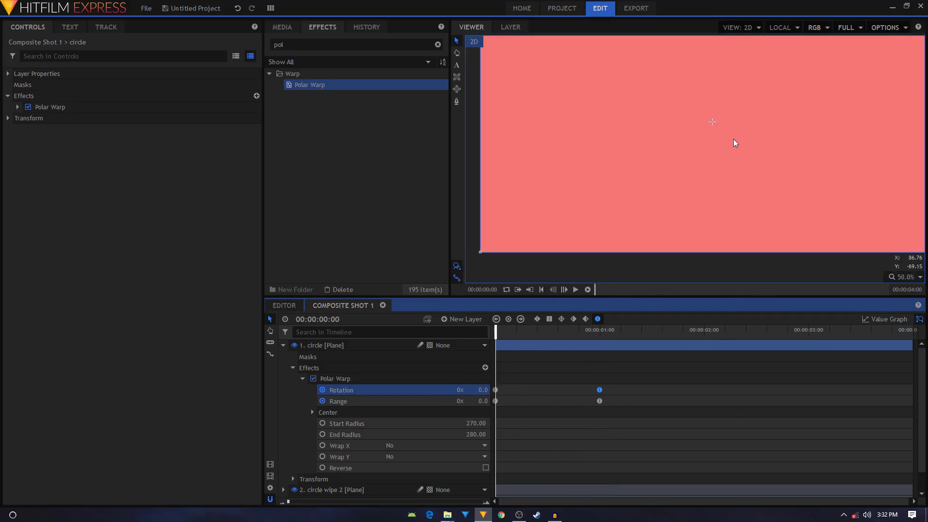
{"action": "scroll", "coordinate": [735, 160], "scroll_direction": "down", "scroll_amount": 1}
{"action": "key", "text": "space"}
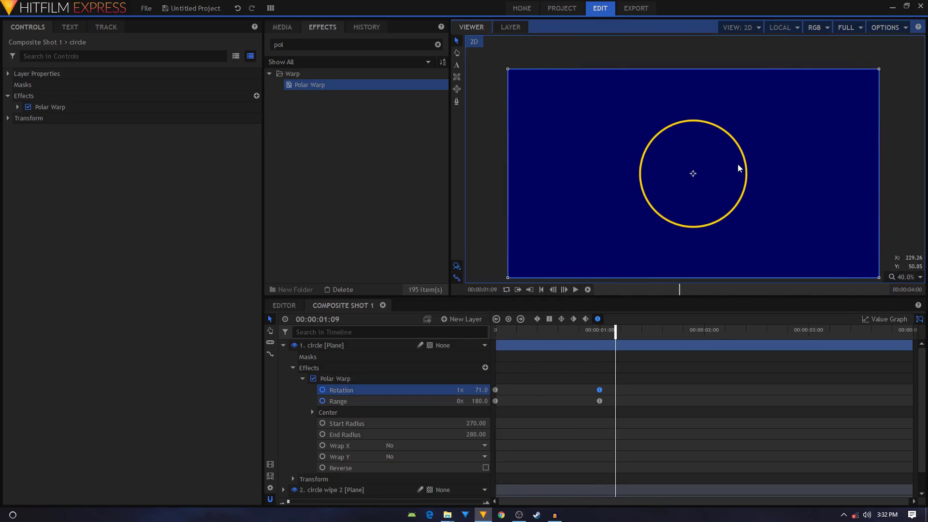
Try pasting copies of the one-second Rotation and Range keyframes at 00:00:00:30, and remove the copies
{"action": "left_click_drag", "start_coordinate": [595, 380], "coordinate": [607, 404]}
{"action": "right_click", "coordinate": [599, 390]}
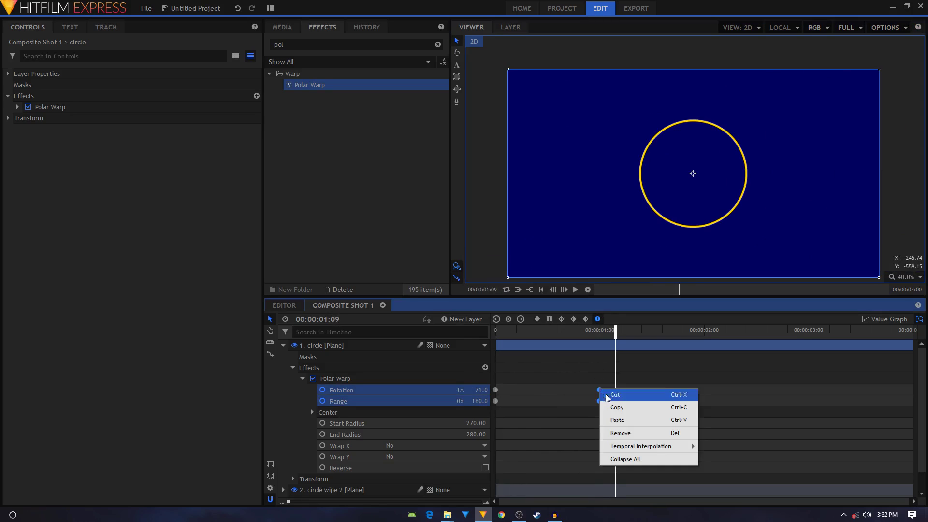
{"action": "left_click", "coordinate": [614, 412]}
{"action": "left_click", "coordinate": [599, 331]}
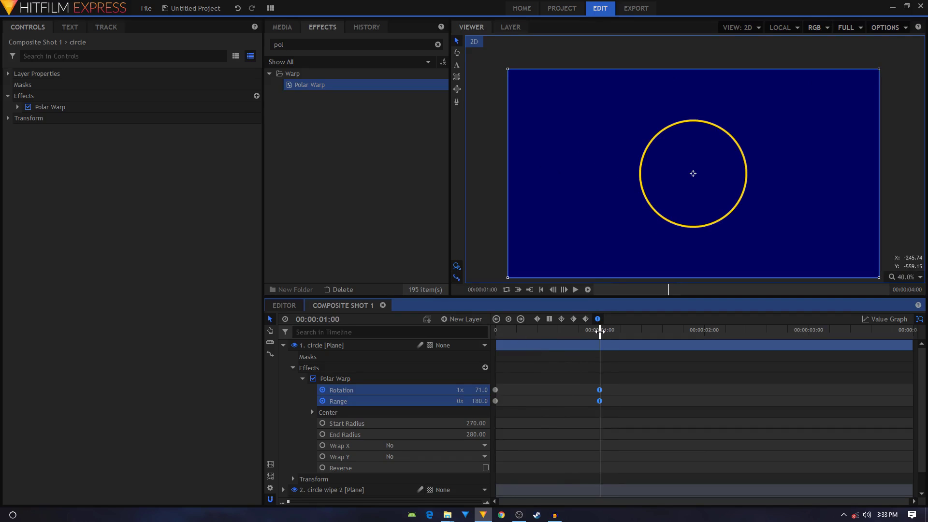
{"action": "left_click_drag", "start_coordinate": [600, 331], "coordinate": [548, 330]}
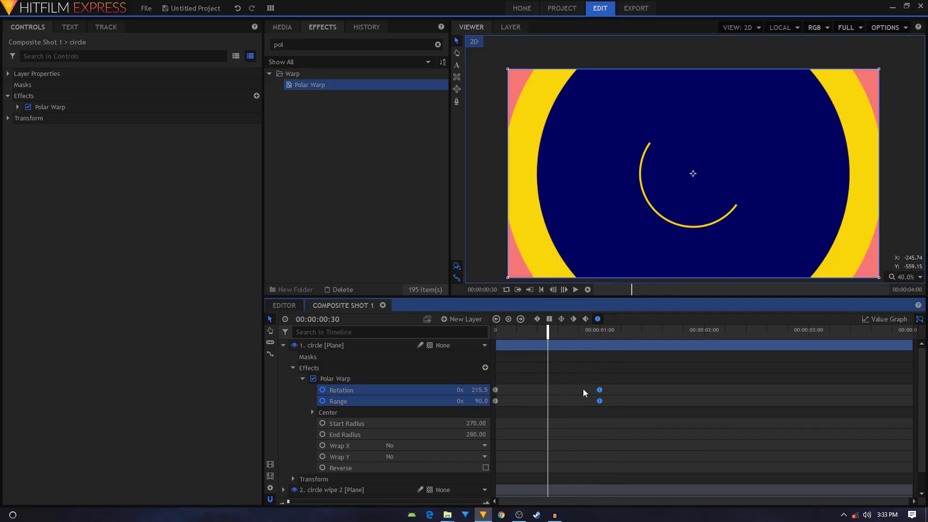
{"action": "key", "text": "ctrl+v"}
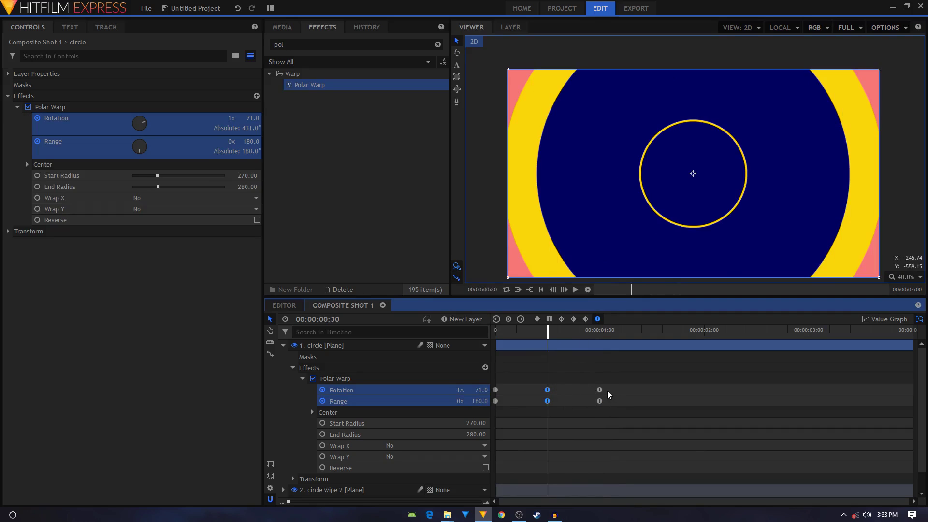
{"action": "left_click", "coordinate": [503, 331]}
{"action": "left_click_drag", "start_coordinate": [511, 337], "coordinate": [558, 349]}
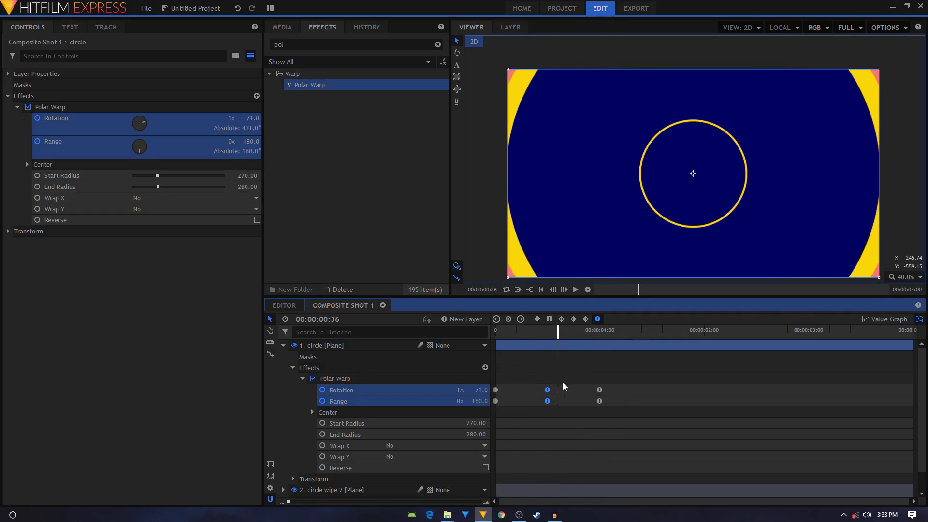
{"action": "key", "text": "Delete"}
Add a Polar Warp Range keyframe of 0 at 00:00:02:00 on the circle layer and scrub through the second second
{"action": "left_click_drag", "start_coordinate": [595, 375], "coordinate": [609, 407]}
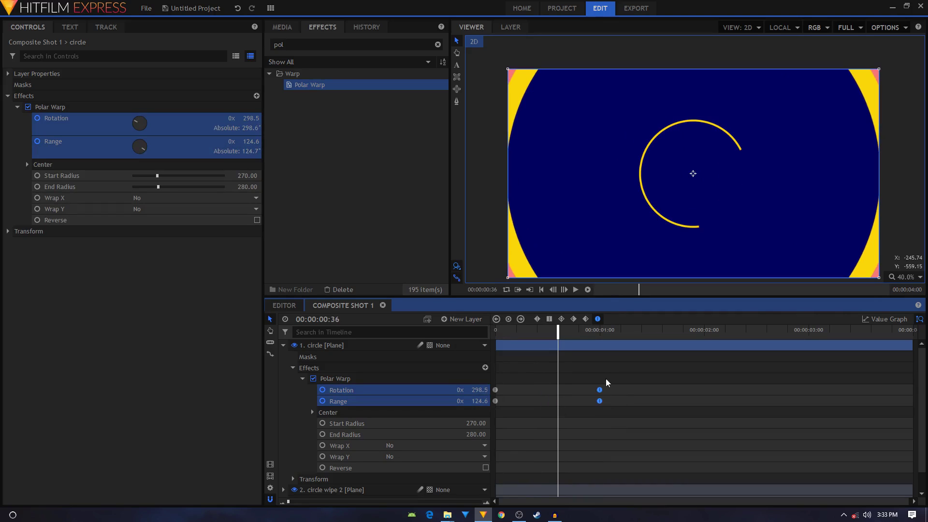
{"action": "left_click", "coordinate": [600, 390]}
{"action": "key", "text": "space"}
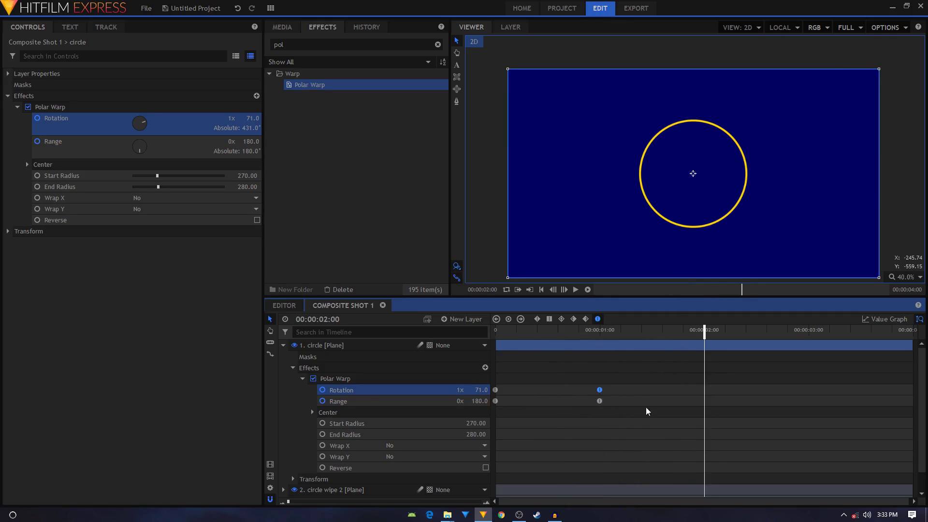
{"action": "scroll", "coordinate": [733, 151], "scroll_direction": "up", "scroll_amount": 2}
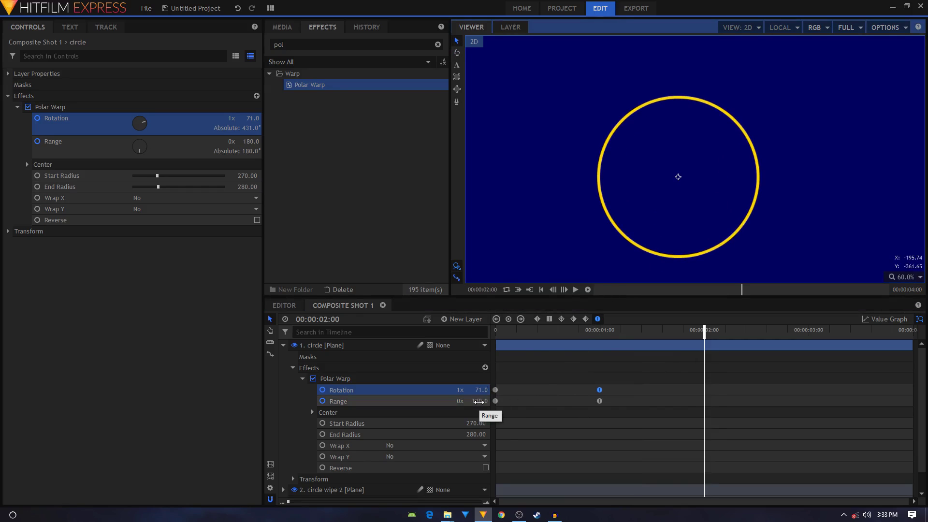
{"action": "left_click_drag", "start_coordinate": [478, 401], "coordinate": [550, 401]}
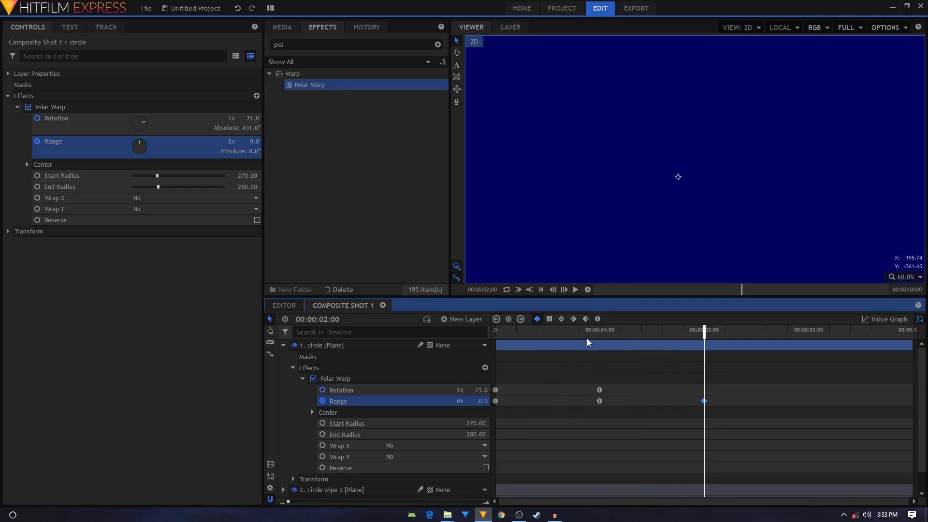
{"action": "left_click", "coordinate": [592, 339]}
{"action": "left_click_drag", "start_coordinate": [600, 340], "coordinate": [704, 392]}
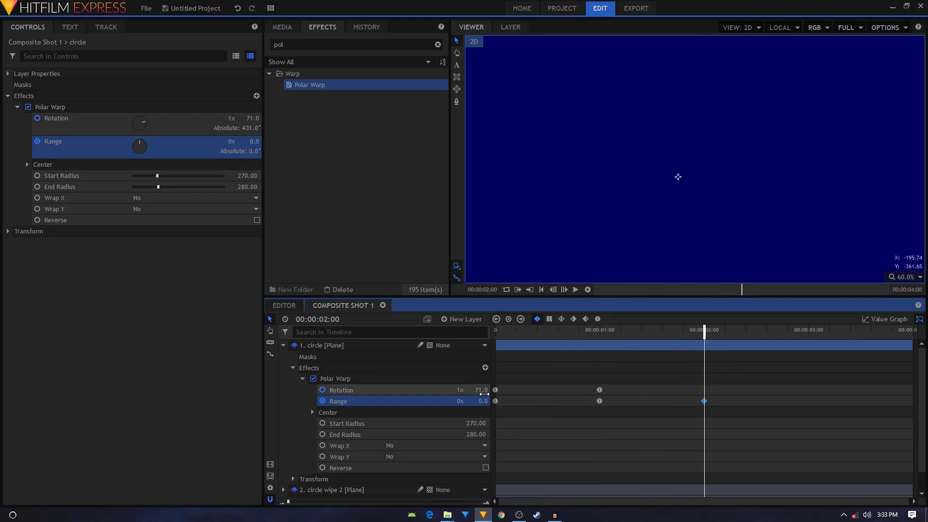
Add a Rotation keyframe of -28 at 00:00:02:00 and convert the two-second Rotation and Range keyframes to manual bezier
{"action": "left_click_drag", "start_coordinate": [481, 390], "coordinate": [489, 390]}
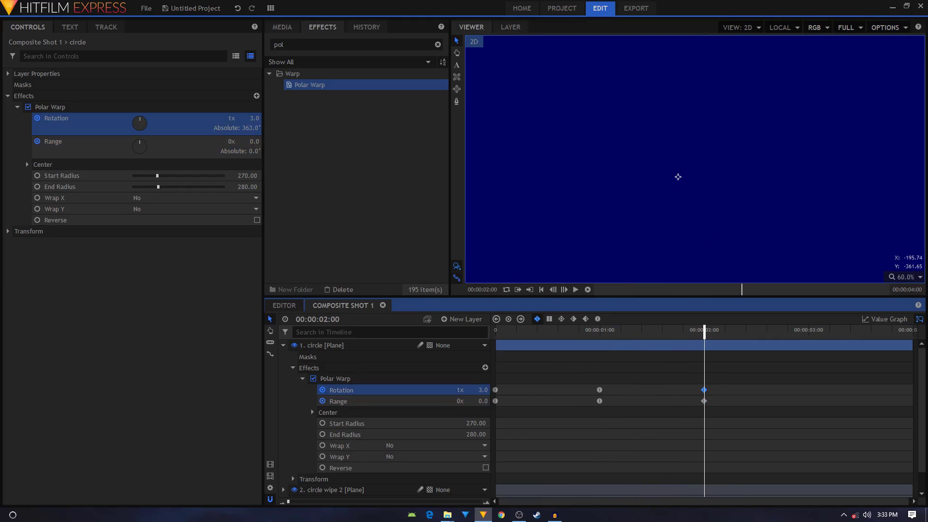
{"action": "left_click_drag", "start_coordinate": [678, 177], "coordinate": [678, 177]}
{"action": "left_click_drag", "start_coordinate": [686, 381], "coordinate": [734, 413]}
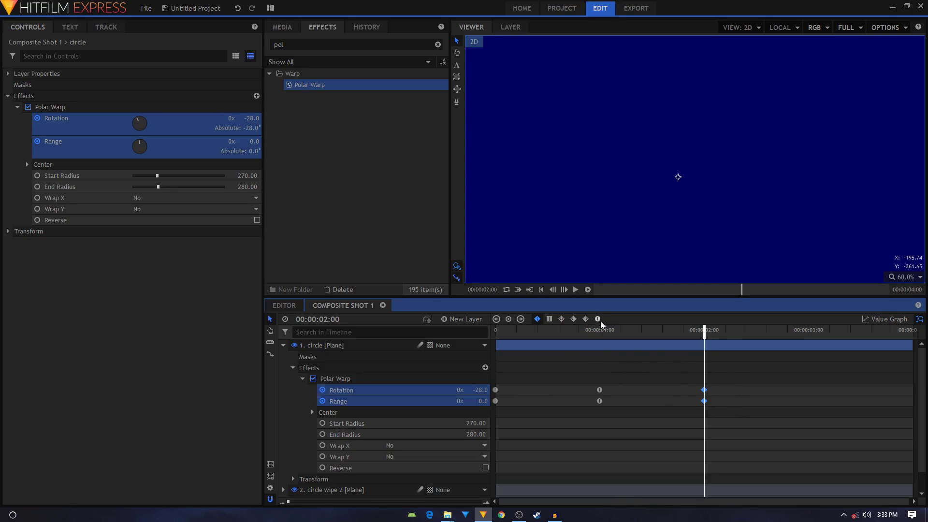
{"action": "left_click_drag", "start_coordinate": [596, 331], "coordinate": [627, 347]}
{"action": "left_click_drag", "start_coordinate": [673, 359], "coordinate": [705, 360]}
Replace the circle layer's Rotation keyframe at 00:00:02:00 with one of 1x 260 at the same time
{"action": "left_click", "coordinate": [704, 390]}
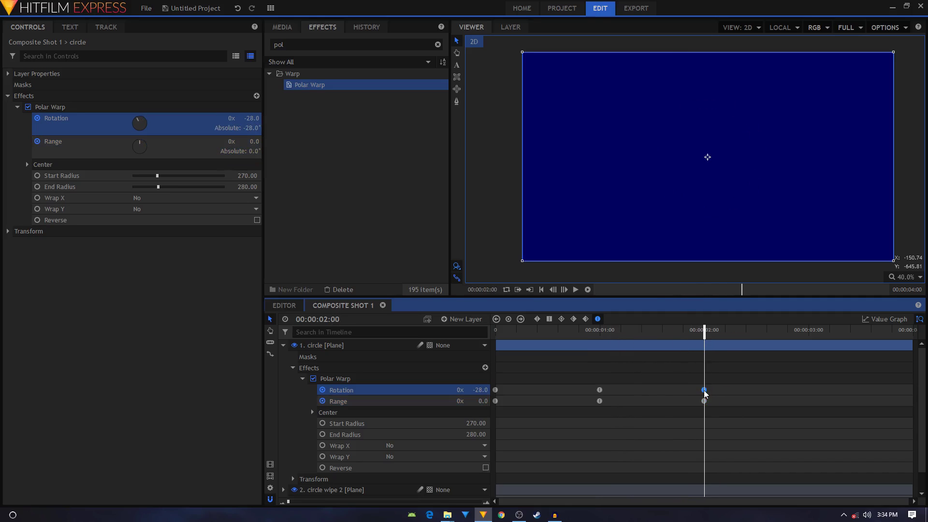
{"action": "key", "text": "Delete"}
{"action": "left_click_drag", "start_coordinate": [592, 336], "coordinate": [681, 355]}
{"action": "left_click_drag", "start_coordinate": [493, 390], "coordinate": [532, 390]}
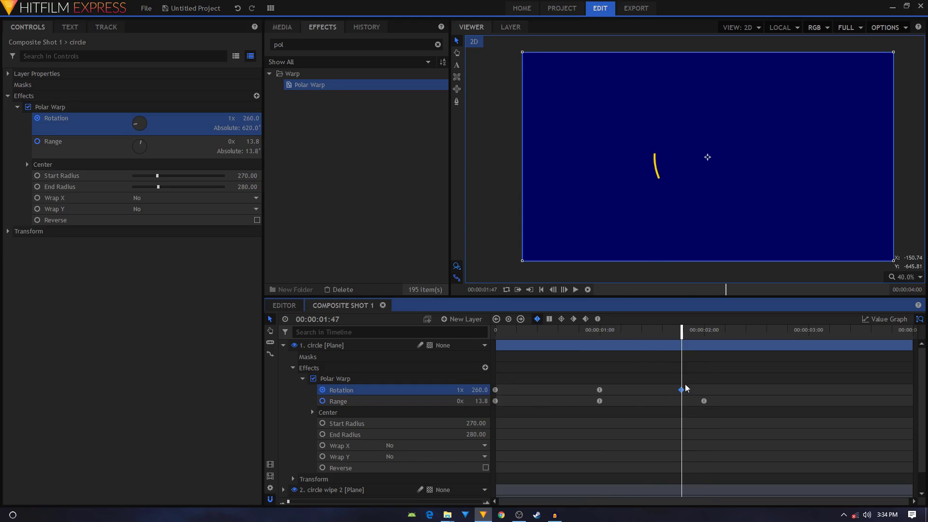
{"action": "left_click", "coordinate": [593, 342]}
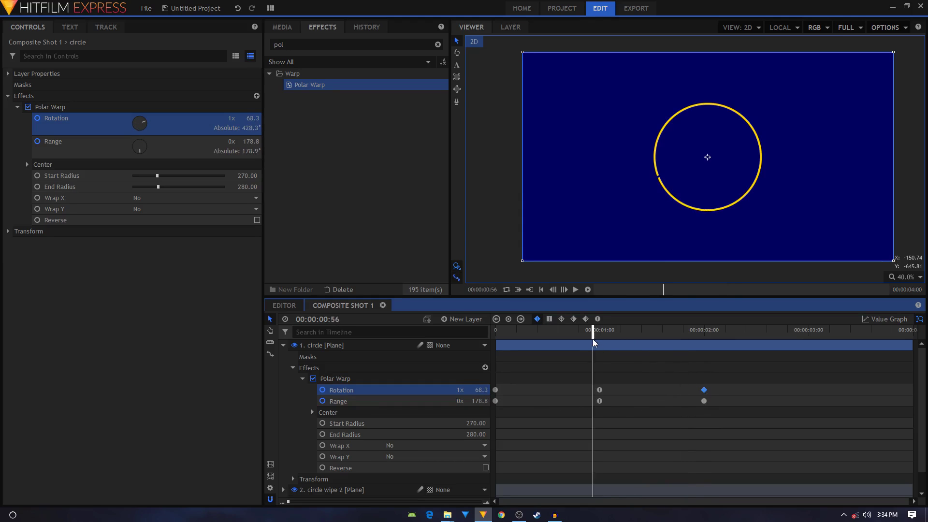
{"action": "left_click_drag", "start_coordinate": [592, 335], "coordinate": [700, 354]}
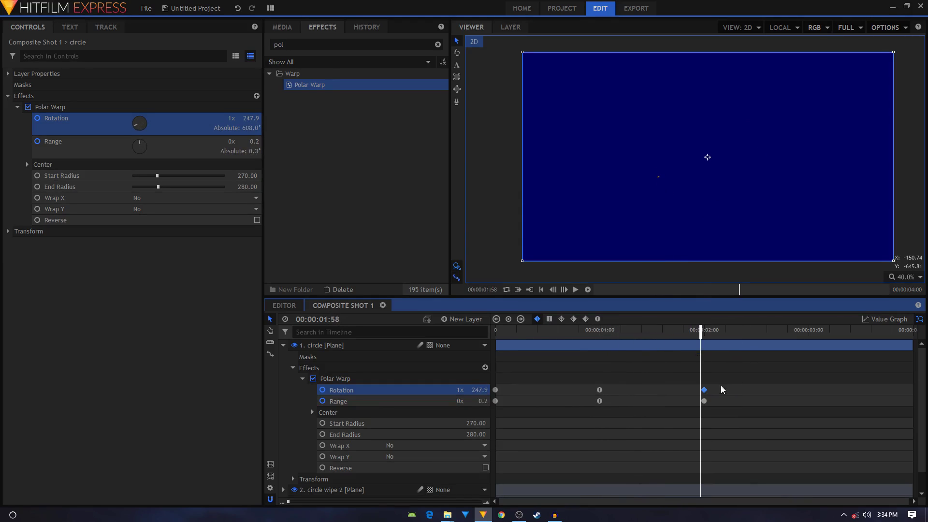
Convert the two-second Rotation keyframe to manual bezier and play the animation from the first frame to check the circle's exit
{"action": "left_click", "coordinate": [598, 319]}
{"action": "key", "text": "Home"}
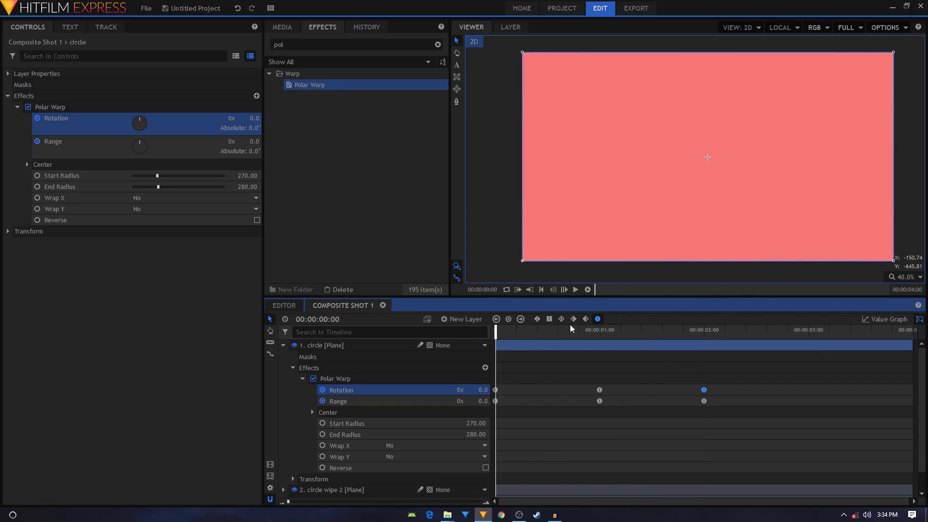
{"action": "left_click", "coordinate": [575, 289]}
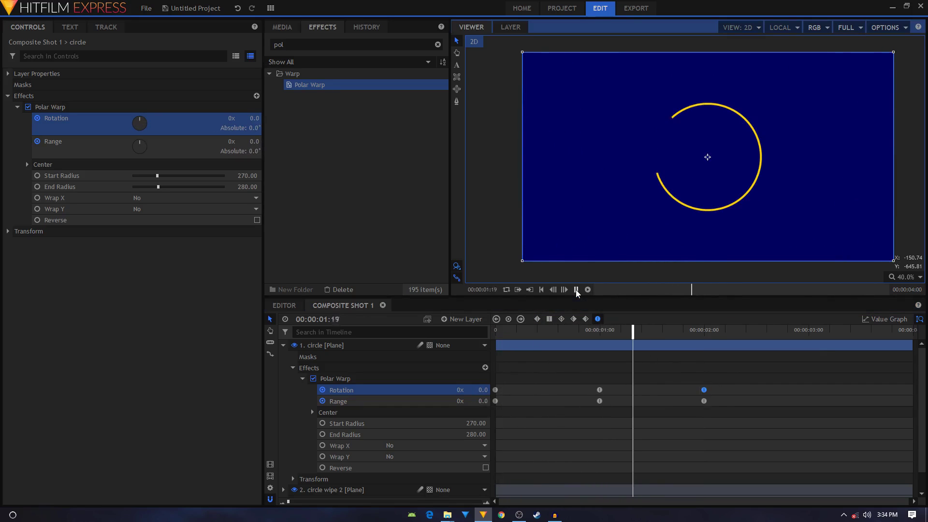
{"action": "left_click", "coordinate": [576, 289]}
{"action": "left_click_drag", "start_coordinate": [588, 332], "coordinate": [682, 347]}
{"action": "scroll", "coordinate": [650, 166], "scroll_direction": "up", "scroll_amount": 4}
{"action": "left_click_drag", "start_coordinate": [609, 333], "coordinate": [661, 337]}
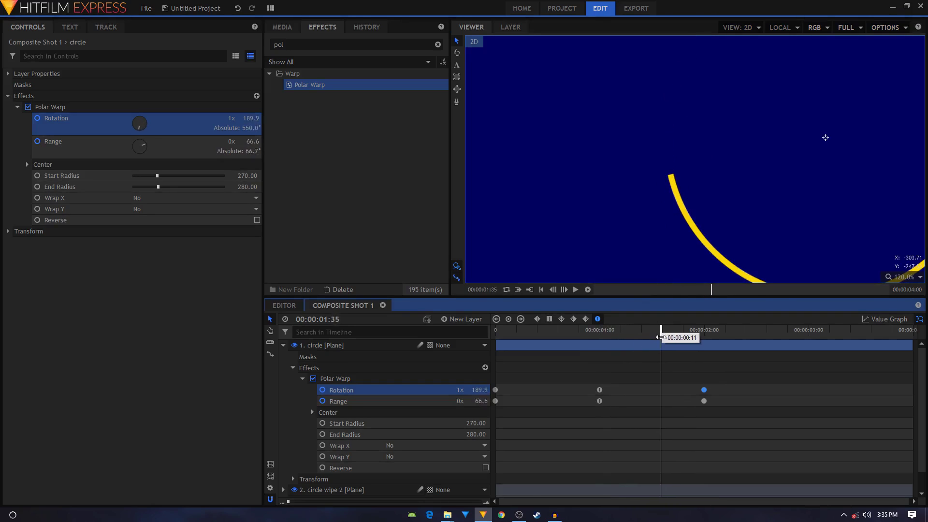
Set the last Rotation keyframe to 1x 249 while previewing it at 00:00:01:47, and place it back at 00:00:02:00
{"action": "left_click", "coordinate": [599, 390]}
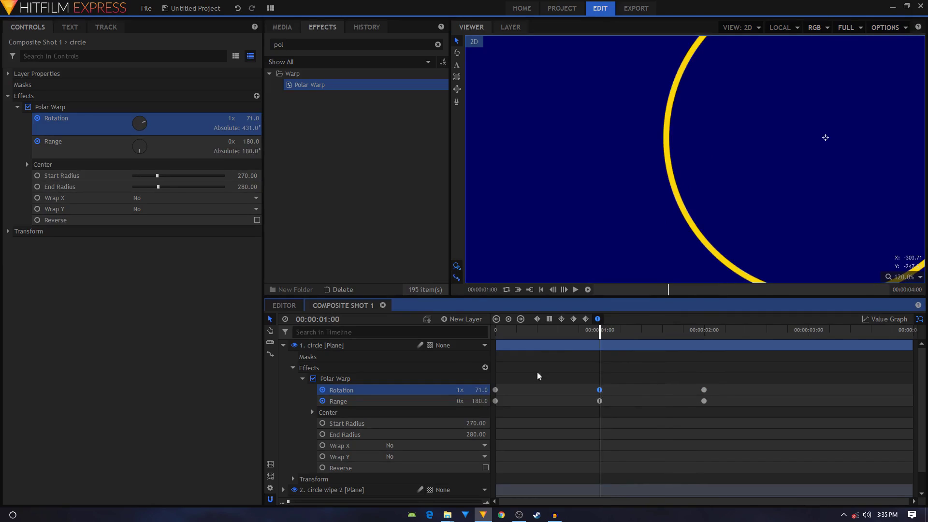
{"action": "left_click", "coordinate": [703, 389]}
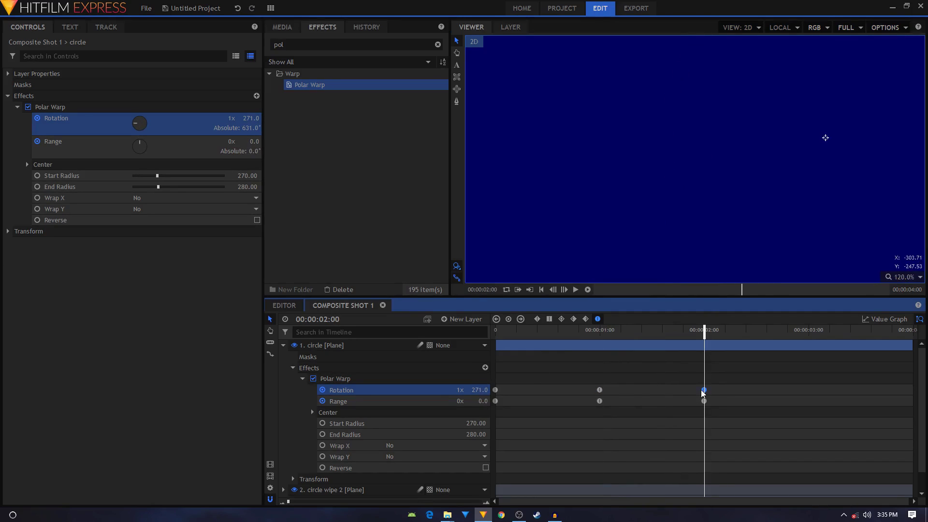
{"action": "left_click", "coordinate": [681, 390]}
{"action": "left_click_drag", "start_coordinate": [485, 389], "coordinate": [474, 389]}
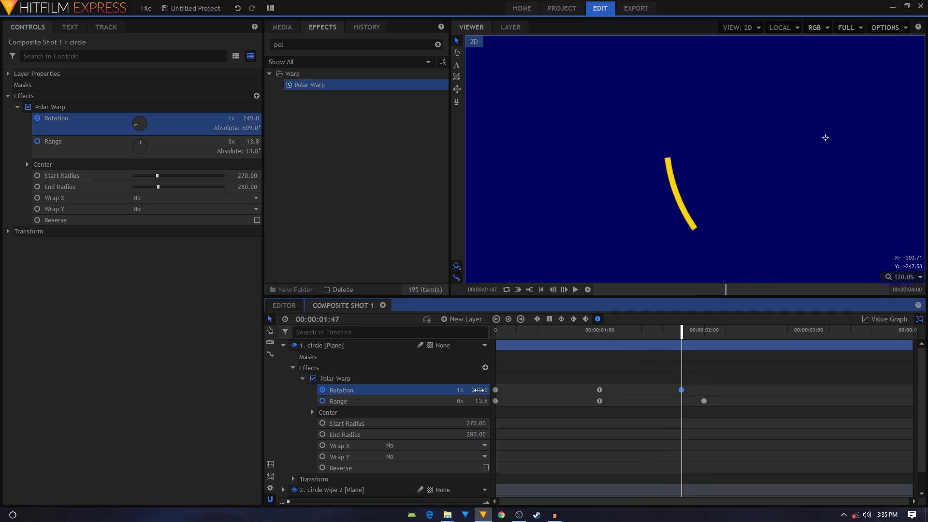
{"action": "left_click_drag", "start_coordinate": [681, 396], "coordinate": [704, 394]}
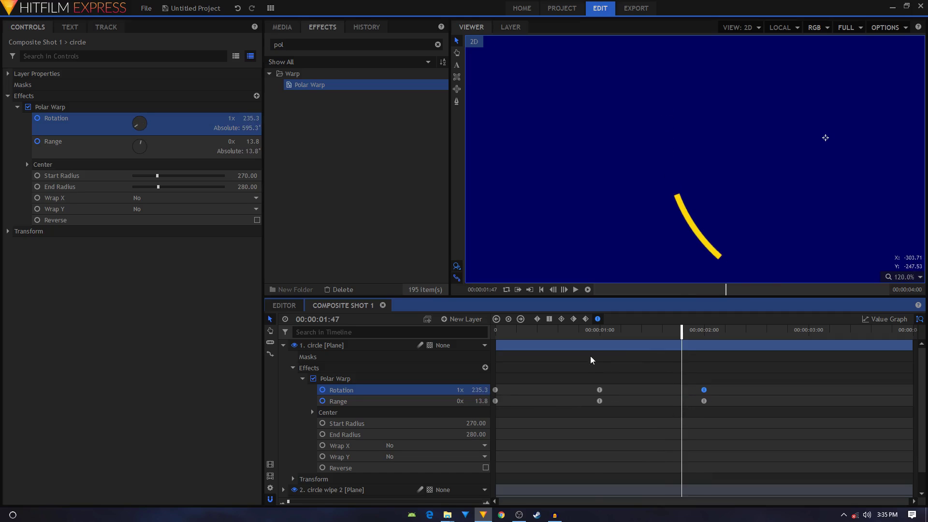
{"action": "left_click", "coordinate": [601, 337]}
{"action": "left_click_drag", "start_coordinate": [601, 337], "coordinate": [693, 364]}
{"action": "scroll", "coordinate": [765, 180], "scroll_direction": "down", "scroll_amount": 4}
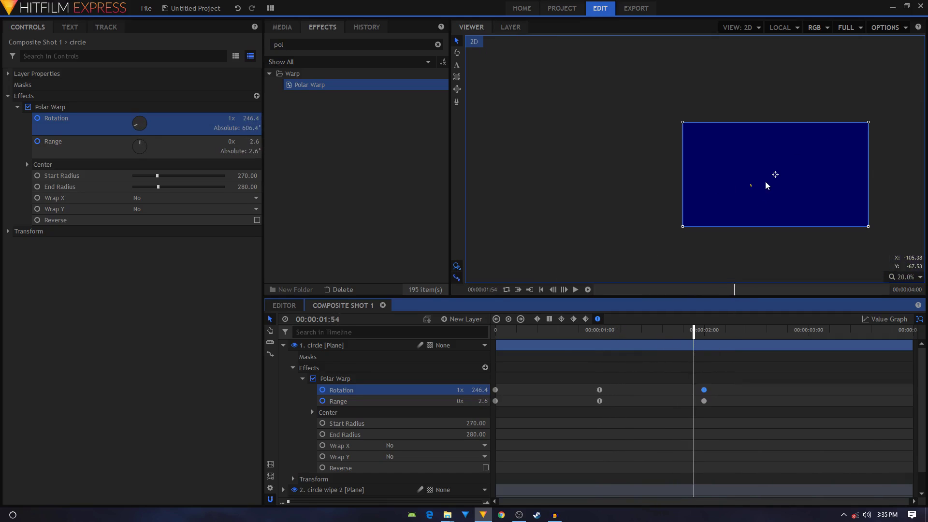
{"action": "scroll", "coordinate": [785, 181], "scroll_direction": "up", "scroll_amount": 3}
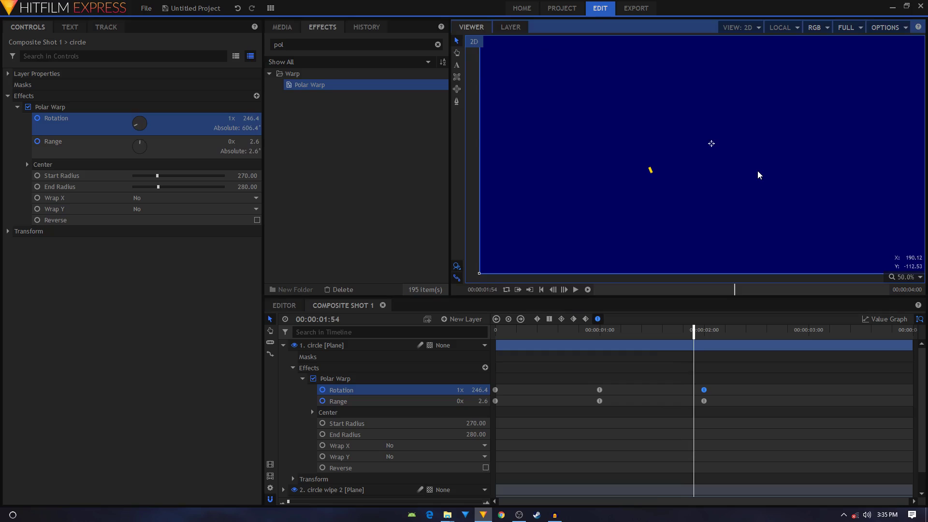
{"action": "scroll", "coordinate": [758, 170], "scroll_direction": "down", "scroll_amount": 1}
Collapse the circle layer's properties and duplicate the circle layer
{"action": "left_click", "coordinate": [303, 378]}
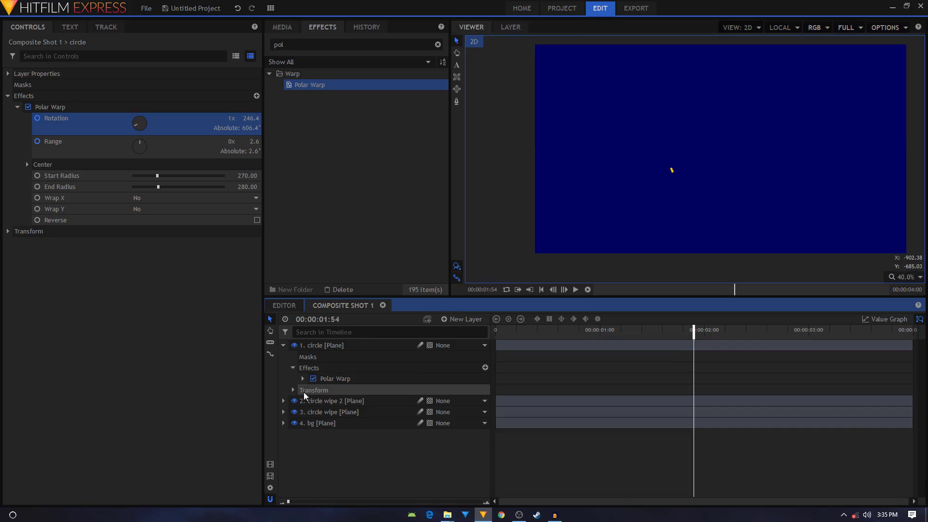
{"action": "left_click", "coordinate": [292, 368]}
{"action": "left_click", "coordinate": [283, 345]}
{"action": "left_click", "coordinate": [334, 346]}
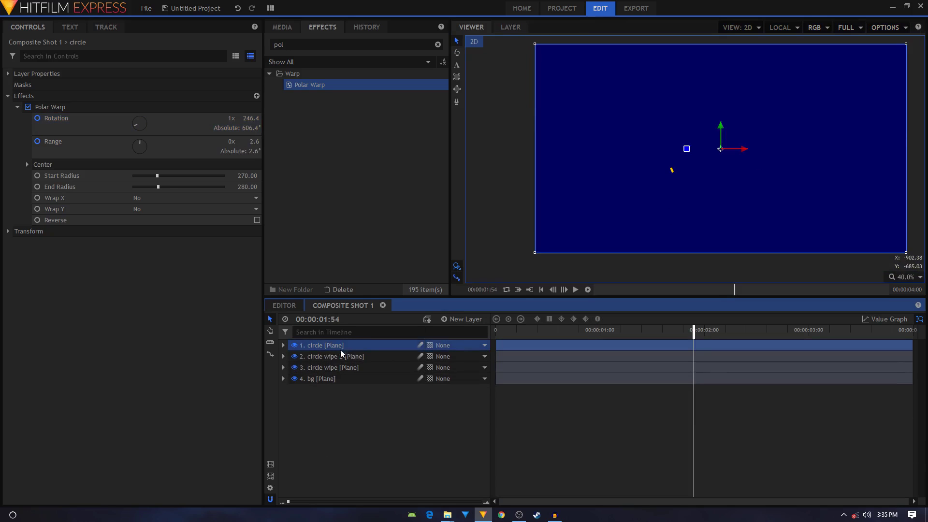
{"action": "key", "text": "ctrl+d"}
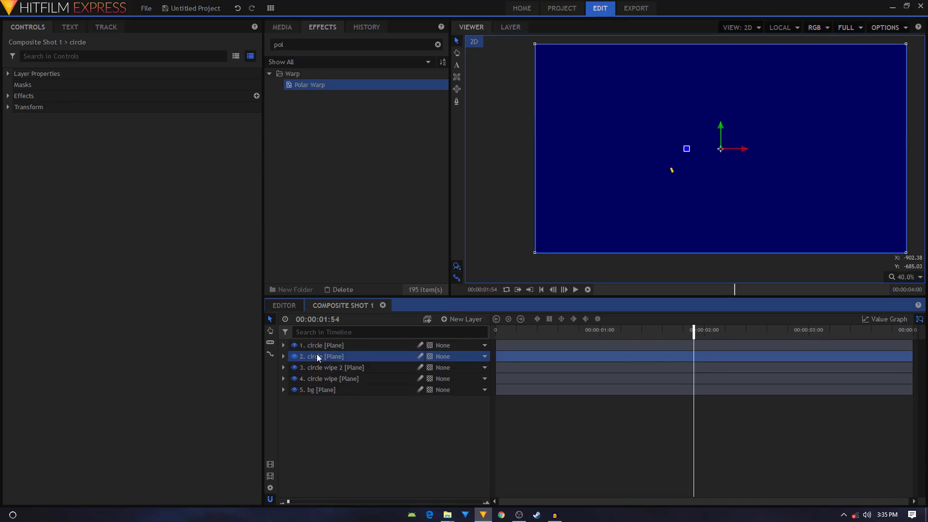
Rename the duplicated circle layer to circle.2
{"action": "right_click", "coordinate": [317, 355]}
{"action": "left_click", "coordinate": [331, 321]}
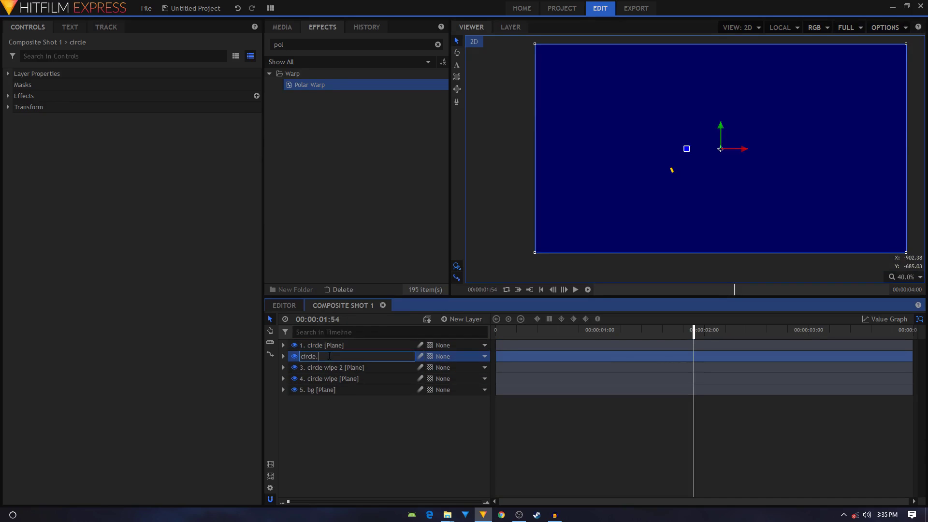
{"action": "key", "text": "Return"}
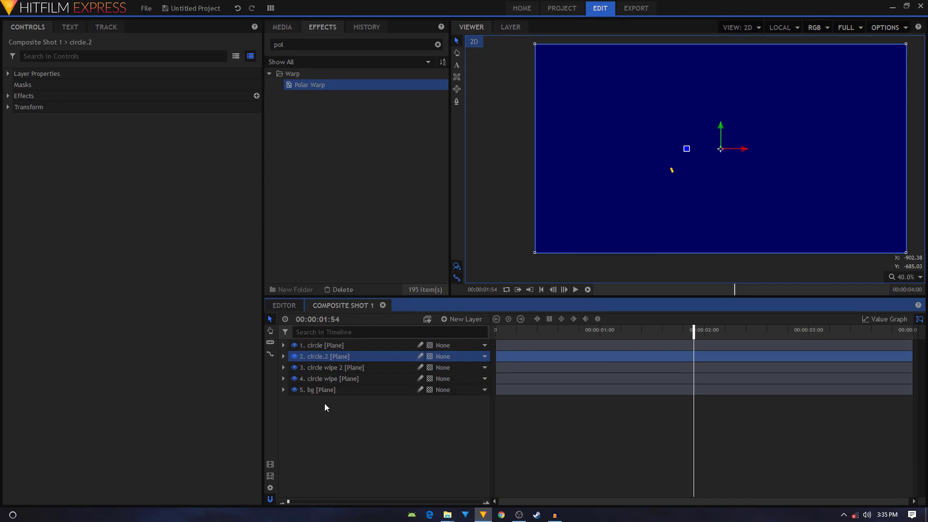
{"action": "left_click", "coordinate": [354, 403]}
Shift all of circle.2's Polar Warp Rotation and Range keyframes about 13 frames later, and collapse its effects
{"action": "left_click", "coordinate": [328, 354]}
{"action": "left_click_drag", "start_coordinate": [518, 329], "coordinate": [560, 338]}
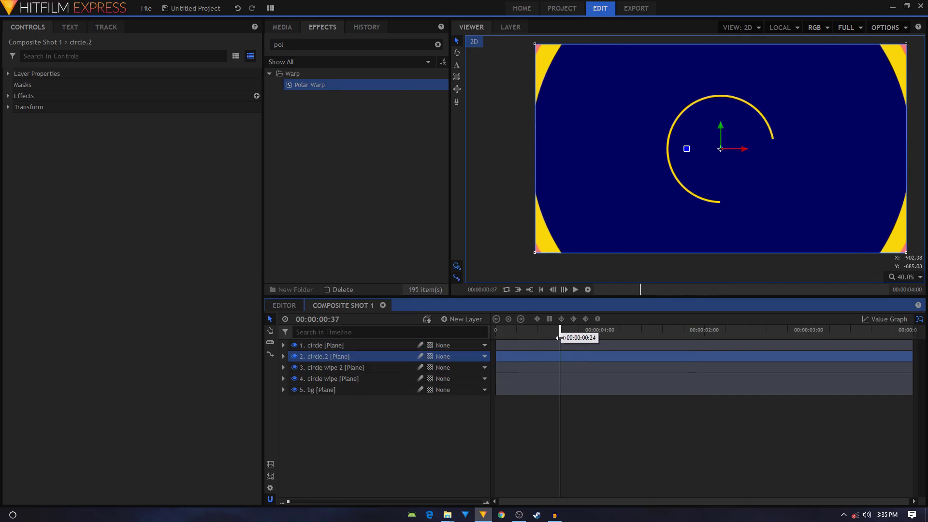
{"action": "left_click", "coordinate": [283, 357]}
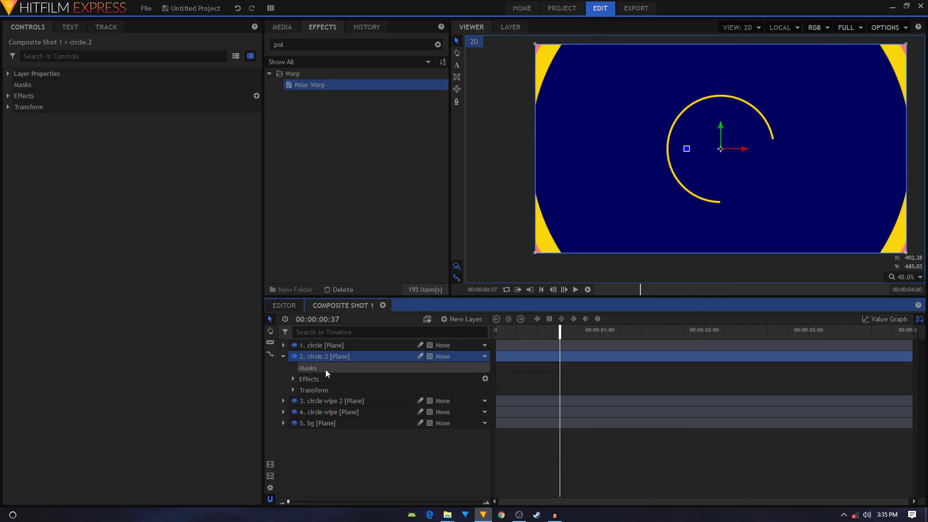
{"action": "left_click", "coordinate": [292, 379]}
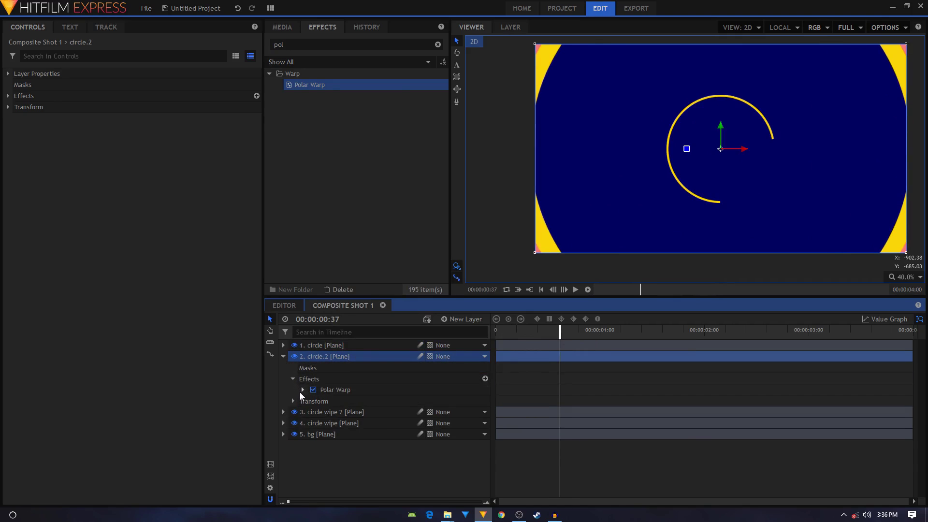
{"action": "left_click", "coordinate": [301, 390]}
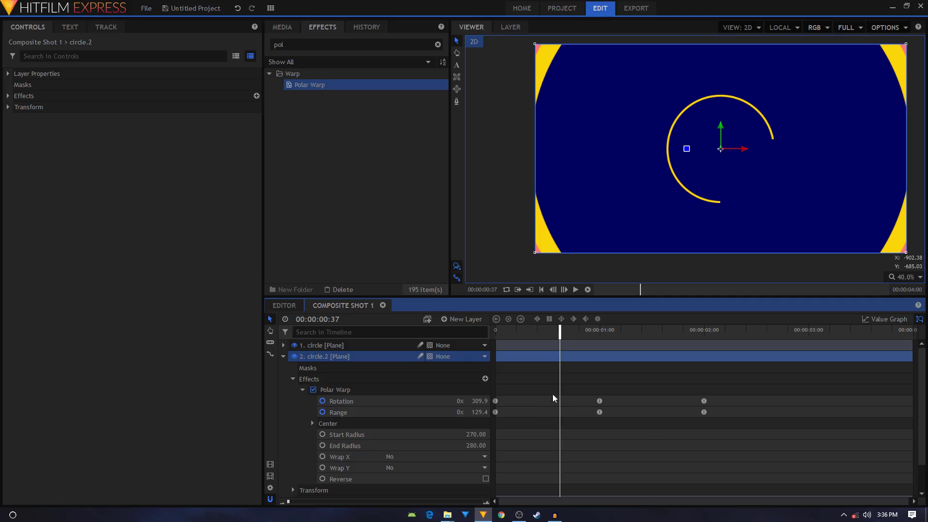
{"action": "left_click_drag", "start_coordinate": [734, 384], "coordinate": [519, 409]}
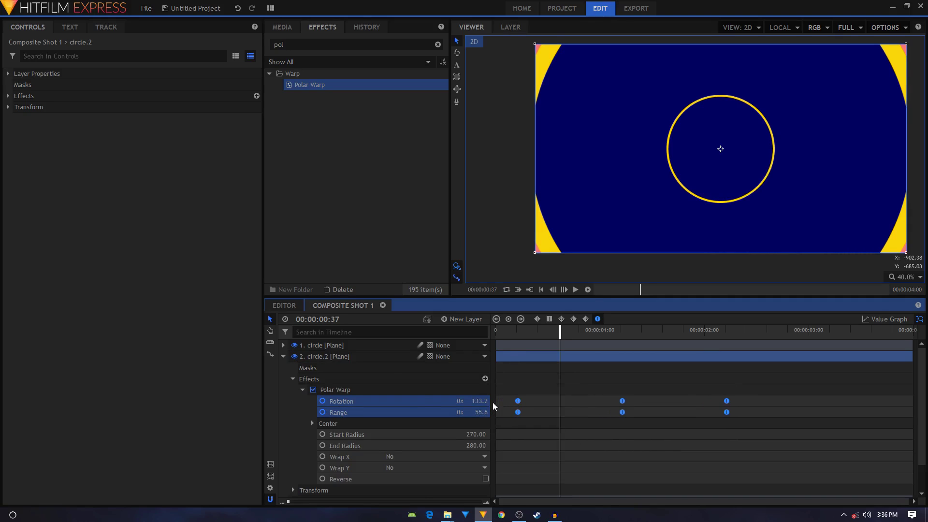
{"action": "left_click", "coordinate": [302, 390]}
{"action": "left_click", "coordinate": [292, 380]}
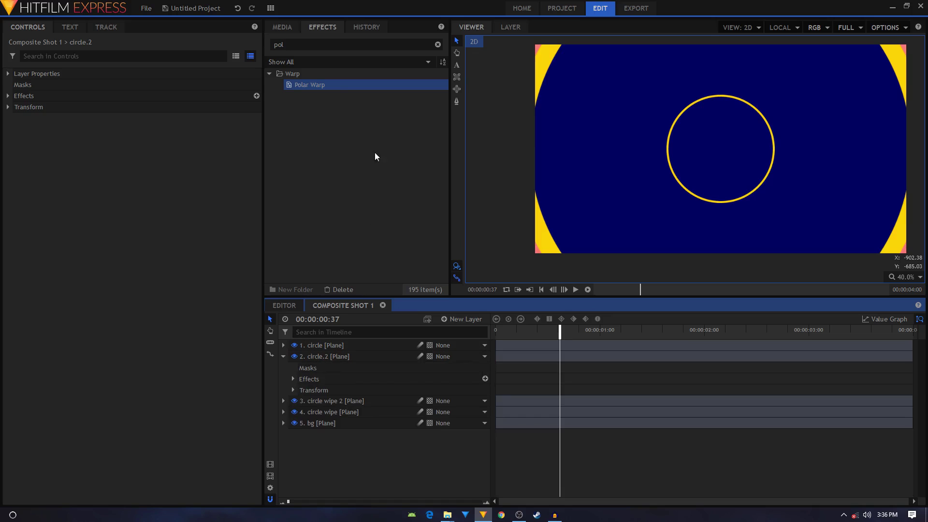
Search the effects for "fill" and apply Fill Color to the circle.2 layer
{"action": "left_click", "coordinate": [304, 46]}
{"action": "type", "text": "fill"}
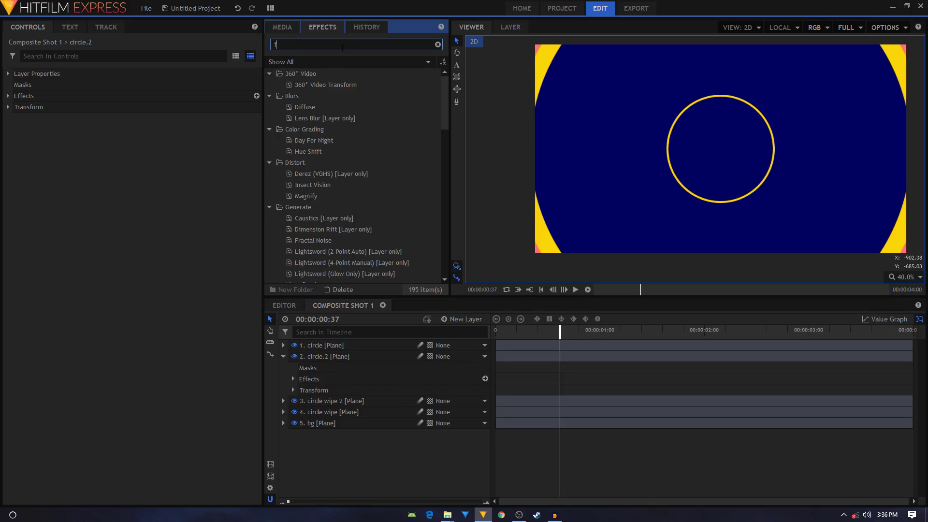
{"action": "left_click", "coordinate": [321, 86]}
{"action": "left_click_drag", "start_coordinate": [355, 274], "coordinate": [342, 360]}
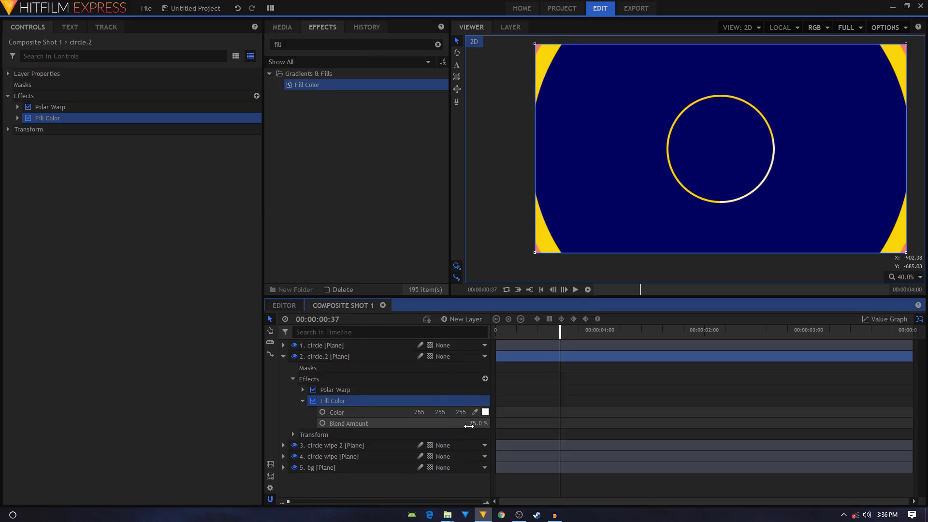
Set circle.2's Fill Color to #ff6164 with a Blend Amount of 100%
{"action": "left_click", "coordinate": [486, 412]}
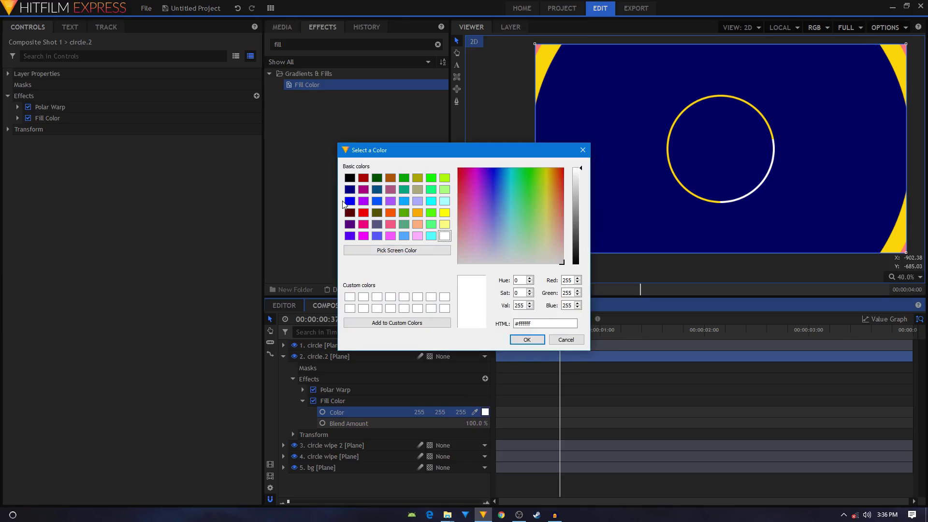
{"action": "left_click_drag", "start_coordinate": [480, 228], "coordinate": [459, 205]}
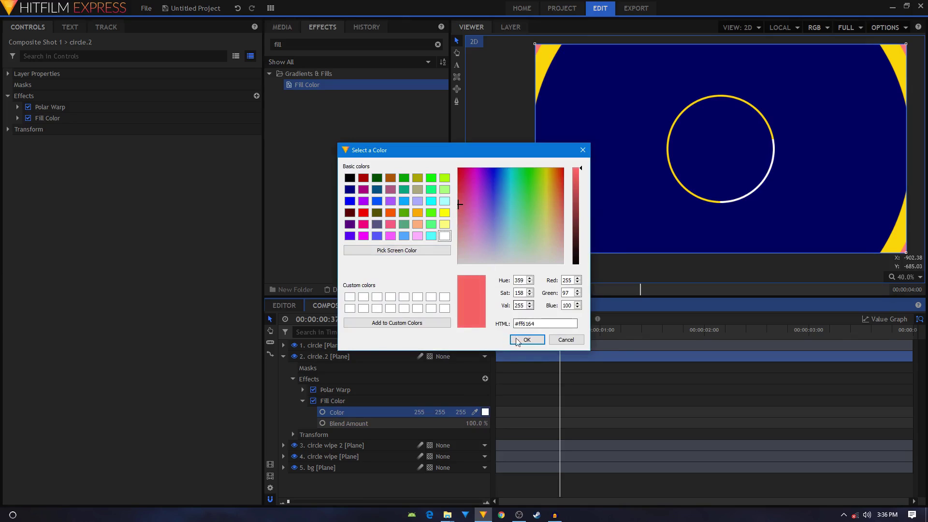
{"action": "left_click", "coordinate": [517, 341]}
{"action": "left_click", "coordinate": [302, 401]}
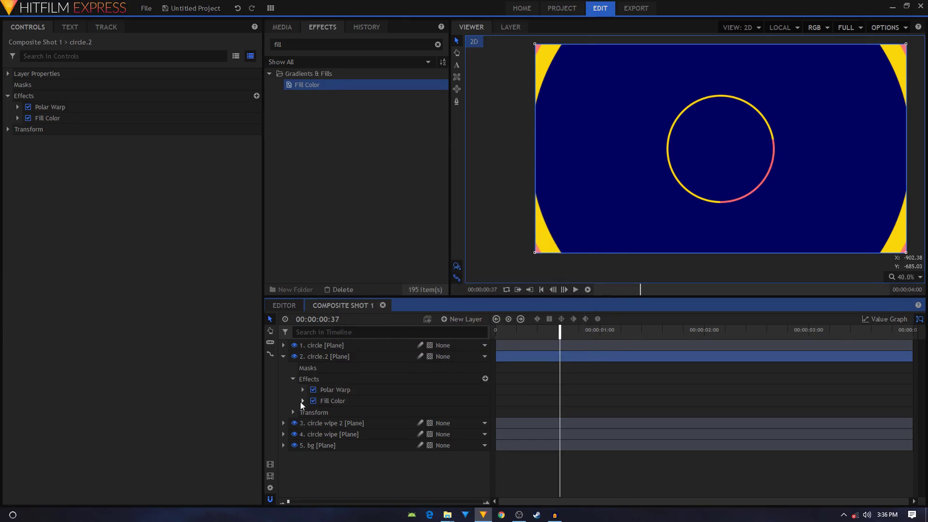
Scrub through the timeline to check the two offset circles, and collapse circle.2's properties
{"action": "left_click_drag", "start_coordinate": [517, 331], "coordinate": [393, 356]}
{"action": "left_click", "coordinate": [292, 379]}
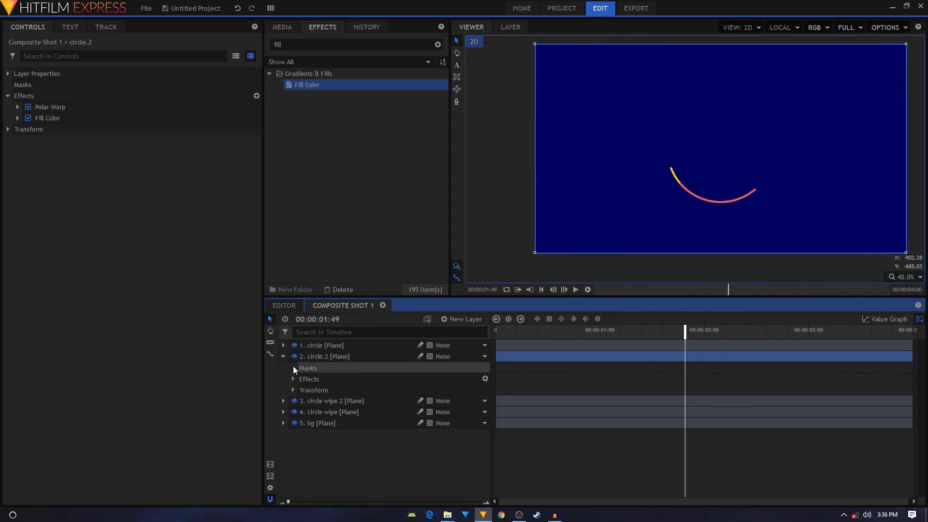
{"action": "left_click", "coordinate": [283, 356]}
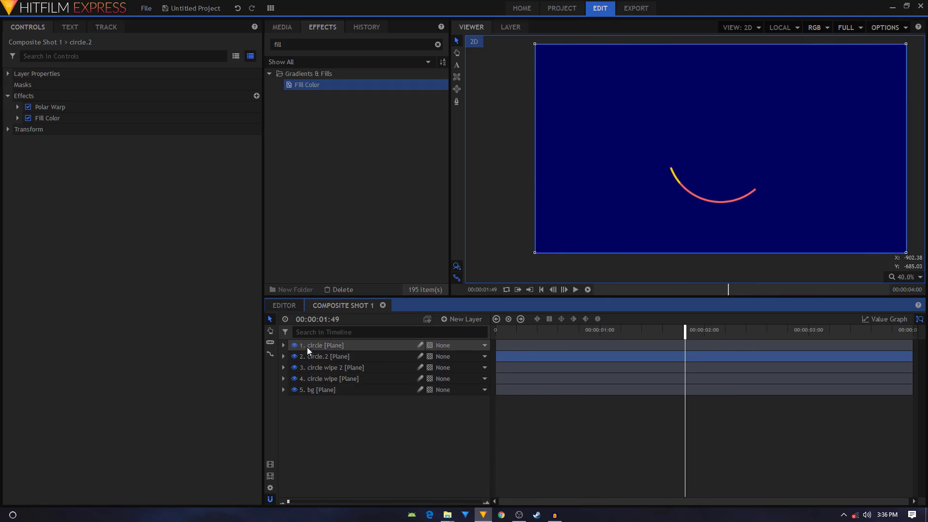
{"action": "left_click", "coordinate": [284, 356]}
{"action": "left_click", "coordinate": [284, 356]}
Compress the circle layer's Polar Warp Rotation and Range keyframes proportionally so the last pair falls at 00:00:01:32
{"action": "left_click", "coordinate": [284, 345]}
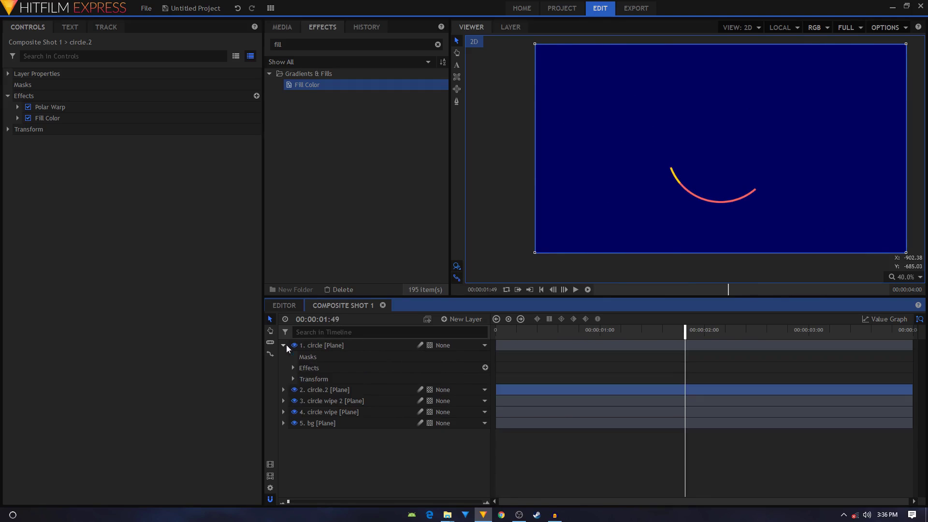
{"action": "left_click", "coordinate": [293, 368]}
{"action": "left_click", "coordinate": [302, 378]}
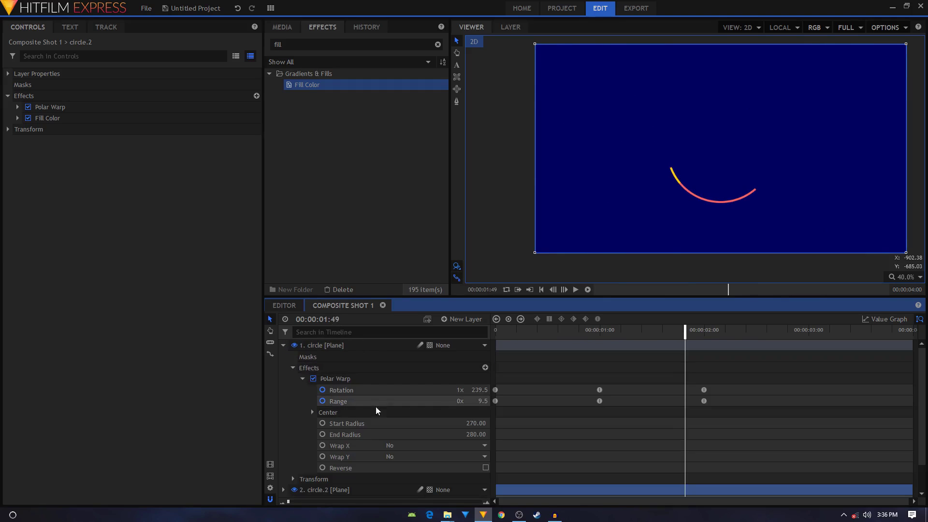
{"action": "left_click_drag", "start_coordinate": [607, 343], "coordinate": [670, 372]}
{"action": "left_click_drag", "start_coordinate": [733, 383], "coordinate": [587, 405]}
{"action": "left_click_drag", "start_coordinate": [703, 401], "coordinate": [655, 401]}
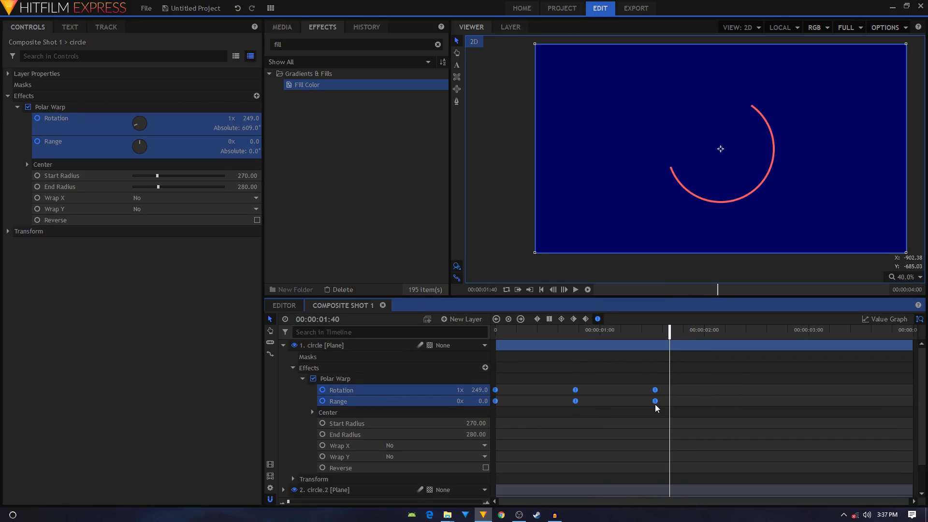
{"action": "left_click_drag", "start_coordinate": [517, 331], "coordinate": [495, 337]}
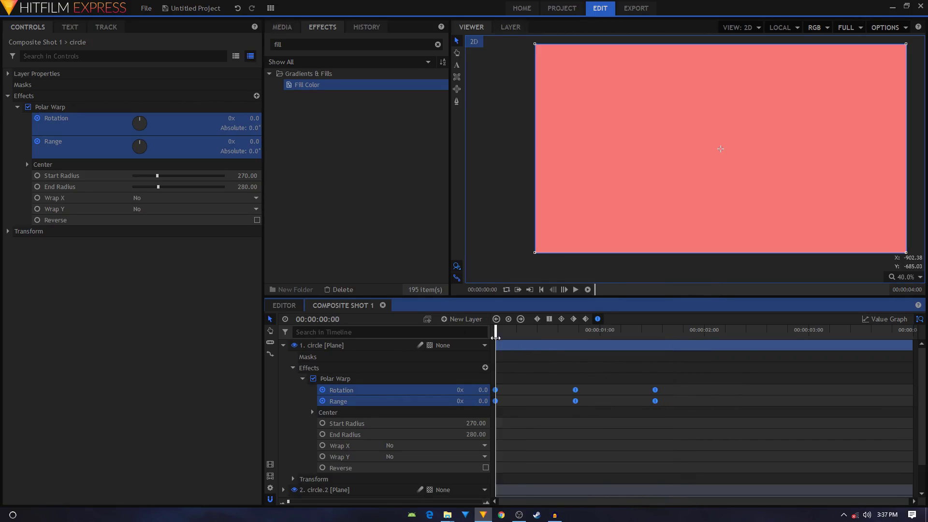
{"action": "left_click", "coordinate": [655, 390]}
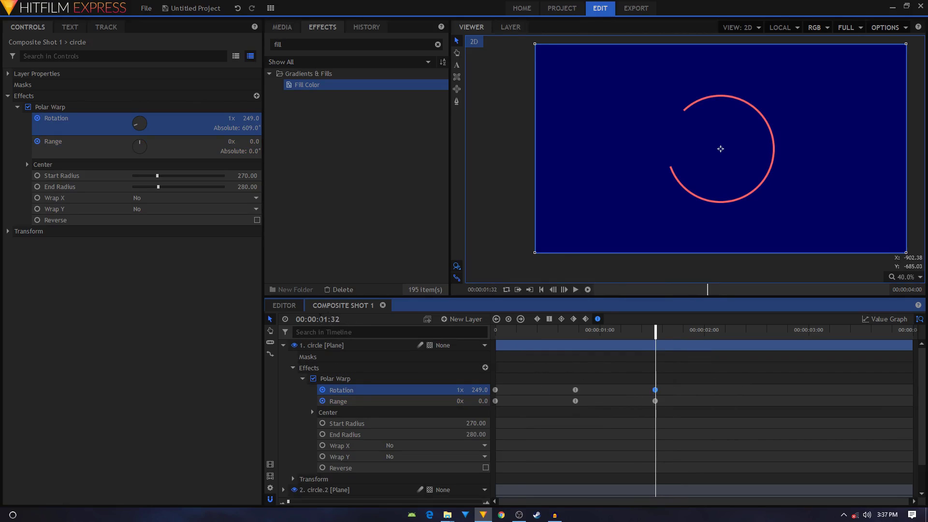
{"action": "left_click", "coordinate": [283, 345]}
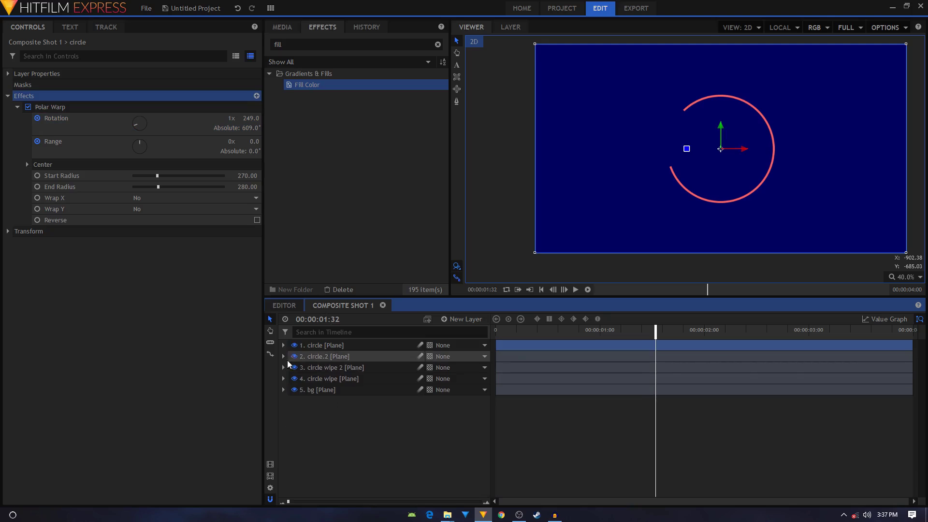
Compress circle.2's Polar Warp Rotation and Range keyframes proportionally so the last pair falls at about 00:00:01:37
{"action": "left_click", "coordinate": [284, 345]}
{"action": "left_click", "coordinate": [293, 368]}
{"action": "scroll", "coordinate": [296, 371], "scroll_direction": "down", "scroll_amount": 1}
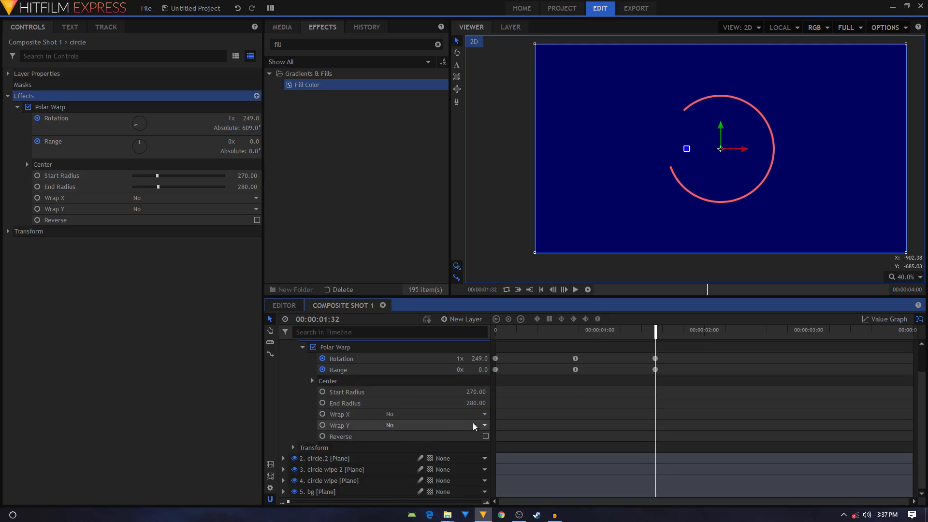
{"action": "left_click", "coordinate": [283, 456]}
{"action": "scroll", "coordinate": [290, 462], "scroll_direction": "down", "scroll_amount": 1}
{"action": "left_click", "coordinate": [293, 448]}
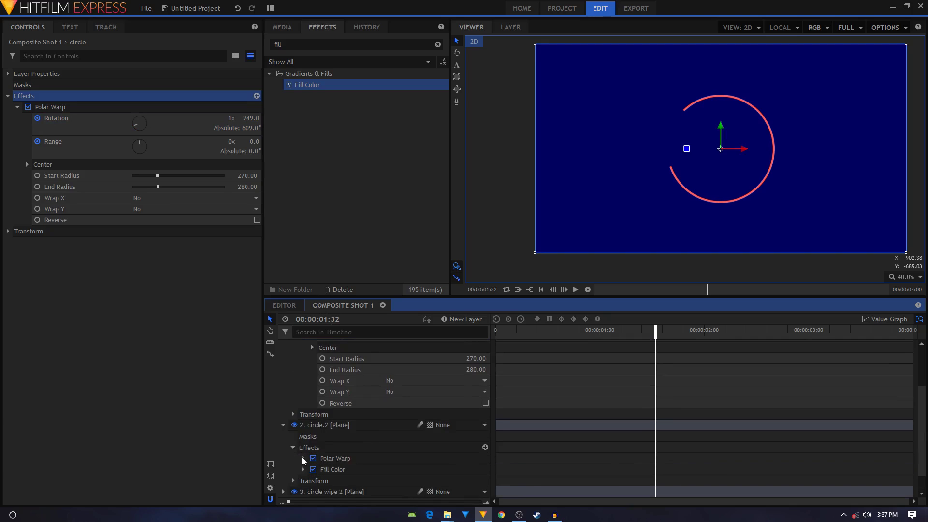
{"action": "left_click", "coordinate": [302, 458]}
{"action": "scroll", "coordinate": [547, 472], "scroll_direction": "down", "scroll_amount": 2}
{"action": "left_click_drag", "start_coordinate": [751, 372], "coordinate": [516, 409]}
{"action": "left_click_drag", "start_coordinate": [726, 392], "coordinate": [663, 390]}
Scrub and play back the animation to check the faster timing of both circles
{"action": "left_click_drag", "start_coordinate": [518, 330], "coordinate": [670, 346]}
{"action": "left_click", "coordinate": [518, 335]}
{"action": "key", "text": "space"}
{"action": "key", "text": "space"}
Collapse the effects and properties of the circle.2 and circle layers
{"action": "scroll", "coordinate": [321, 369], "scroll_direction": "up", "scroll_amount": 4}
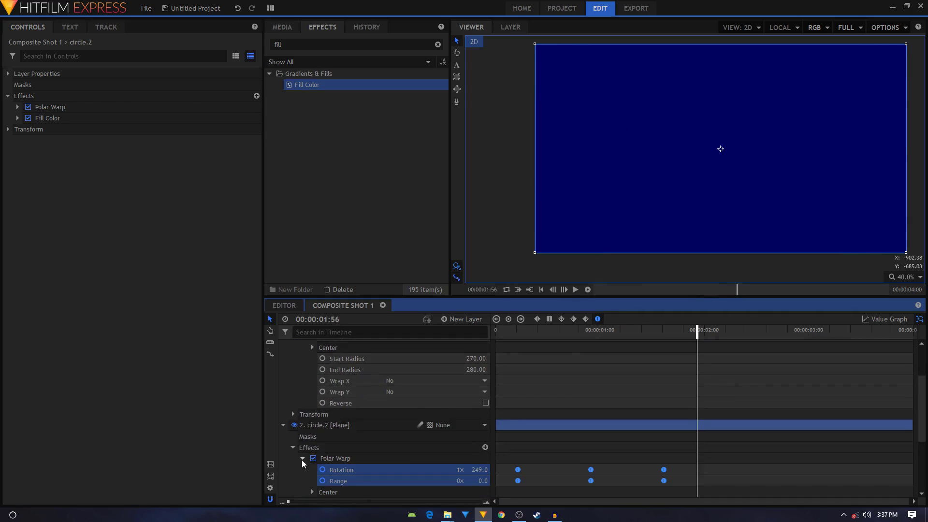
{"action": "left_click", "coordinate": [303, 458]}
{"action": "left_click", "coordinate": [292, 448]}
{"action": "left_click", "coordinate": [283, 457]}
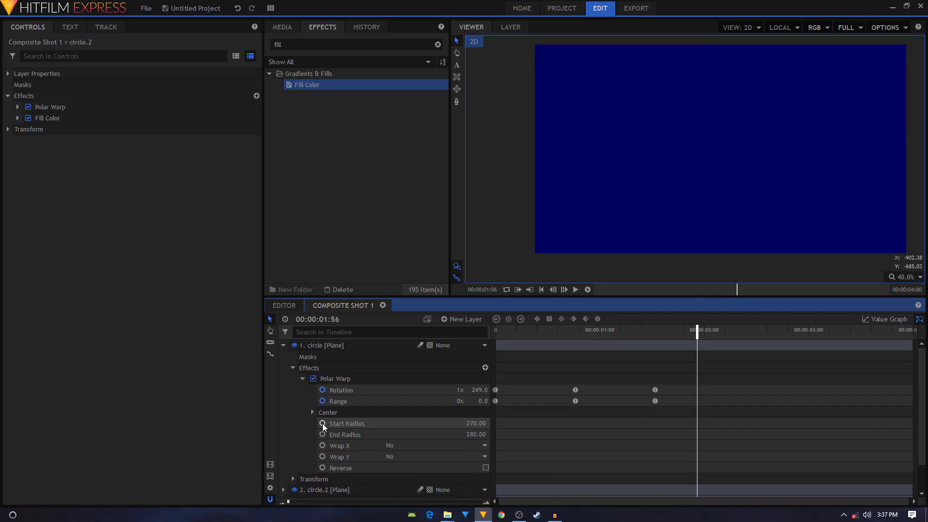
{"action": "left_click", "coordinate": [303, 379]}
{"action": "left_click", "coordinate": [292, 368]}
{"action": "left_click", "coordinate": [283, 345]}
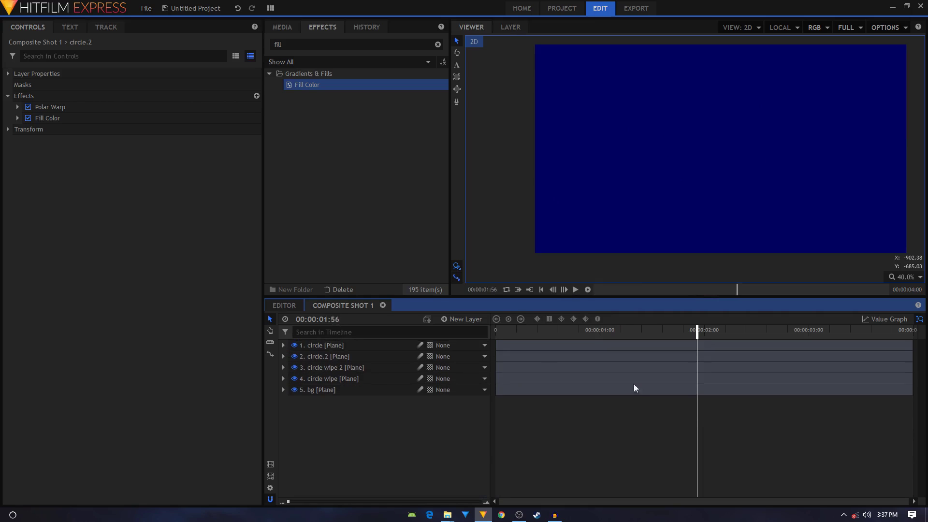
{"action": "left_click_drag", "start_coordinate": [823, 184], "coordinate": [784, 187]}
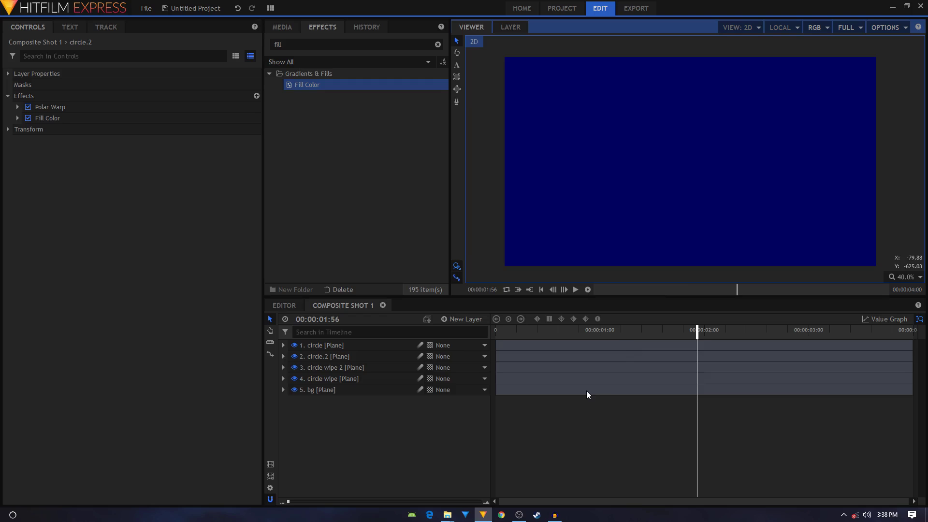
{"action": "left_click", "coordinate": [466, 320]}
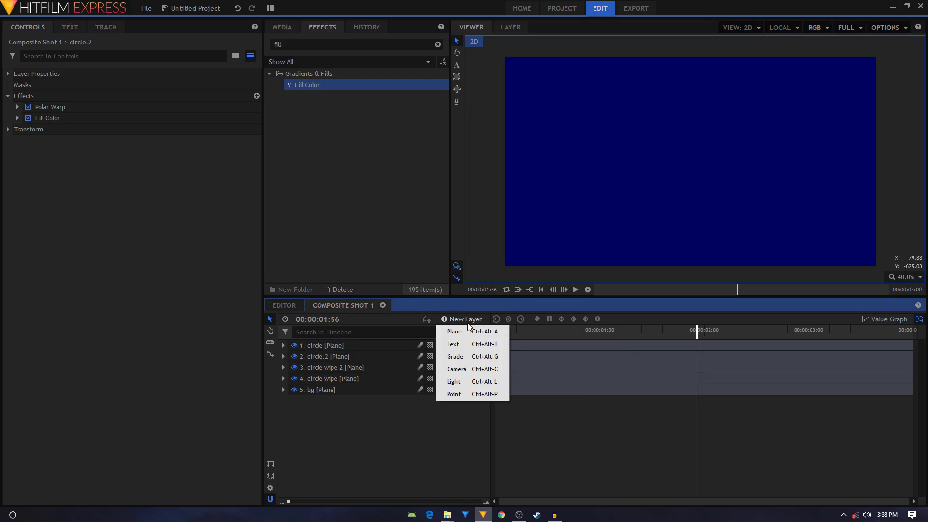
{"action": "left_click", "coordinate": [534, 383]}
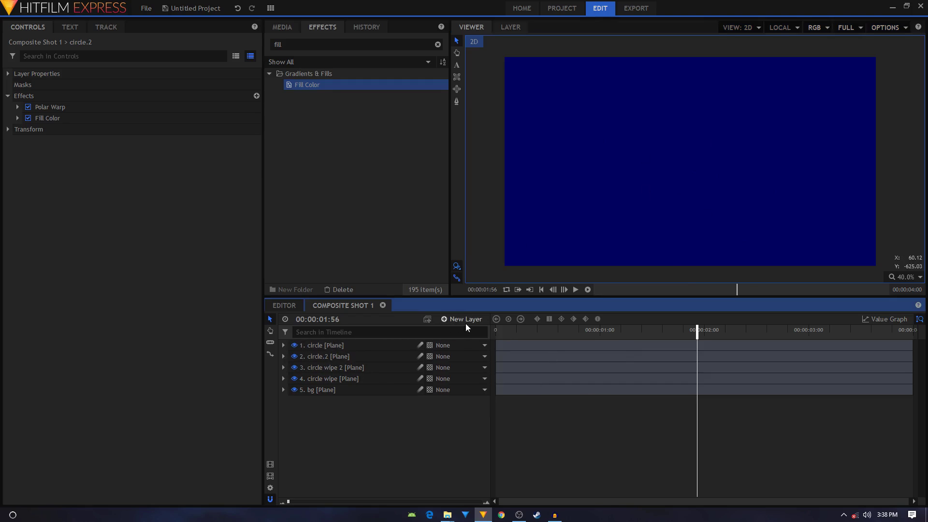
Duplicate the circle layer and rename the upper copy to "logo placeholder"
{"action": "left_click", "coordinate": [321, 345]}
{"action": "key", "text": "ctrl+d"}
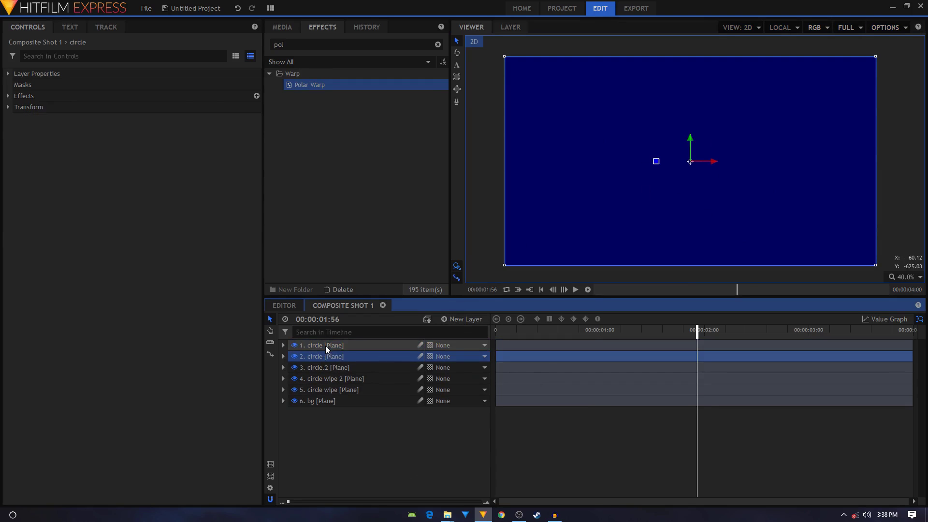
{"action": "right_click", "coordinate": [323, 344]}
{"action": "left_click", "coordinate": [347, 312]}
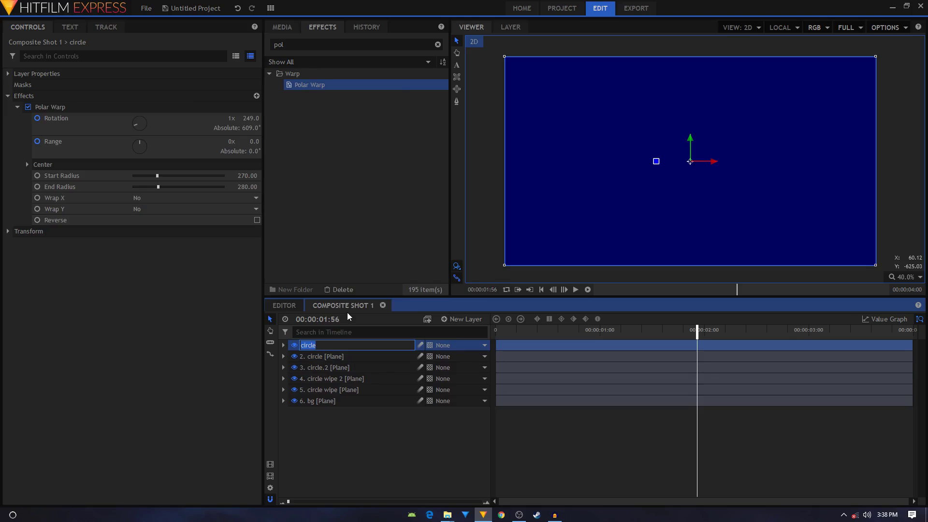
{"action": "type", "text": "logo placeholder"}
{"action": "key", "text": "Return"}
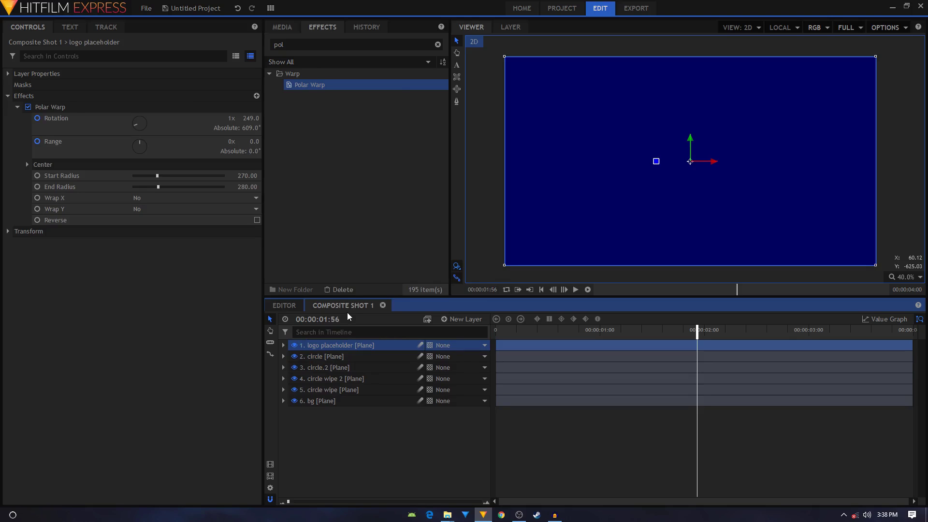
Delete the last pair of Polar Warp Rotation and Range keyframes from the logo placeholder layer
{"action": "left_click", "coordinate": [283, 345]}
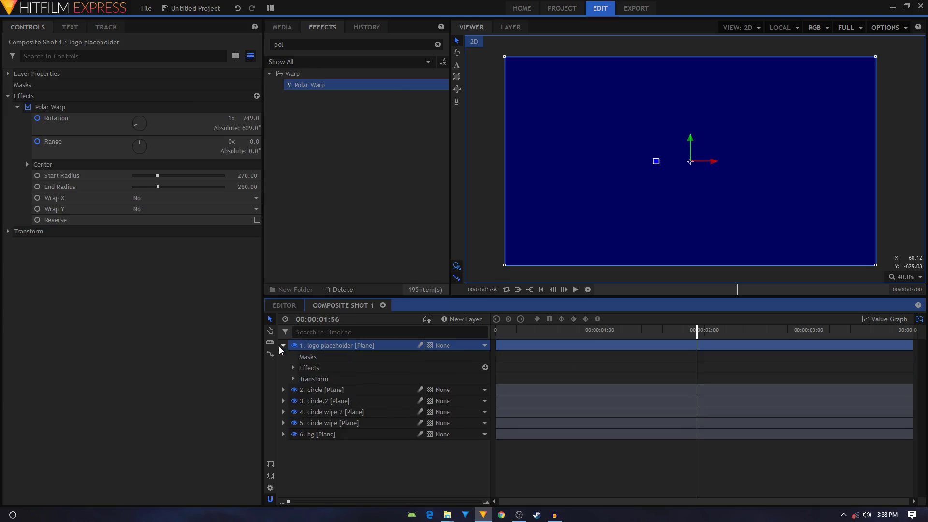
{"action": "left_click", "coordinate": [292, 368]}
{"action": "left_click", "coordinate": [293, 368]}
{"action": "left_click_drag", "start_coordinate": [602, 334], "coordinate": [649, 336]}
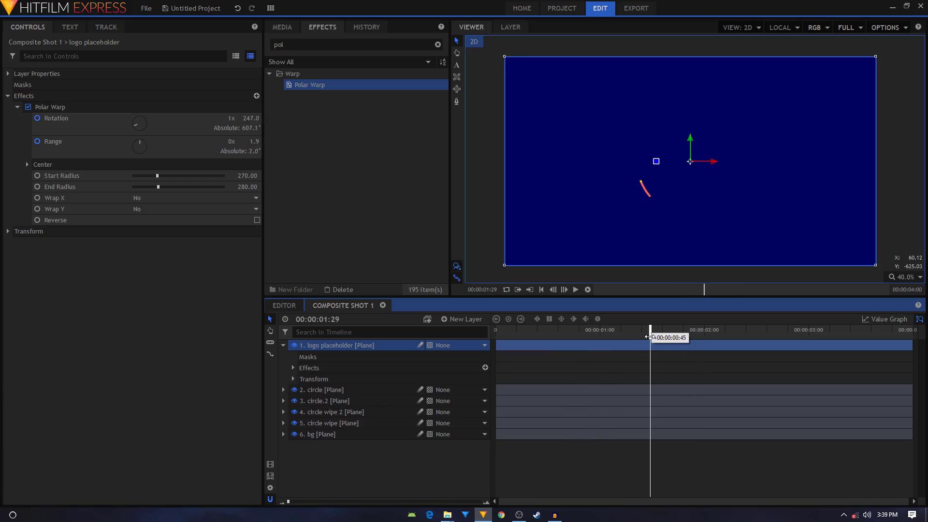
{"action": "left_click", "coordinate": [293, 368]}
{"action": "left_click", "coordinate": [302, 379]}
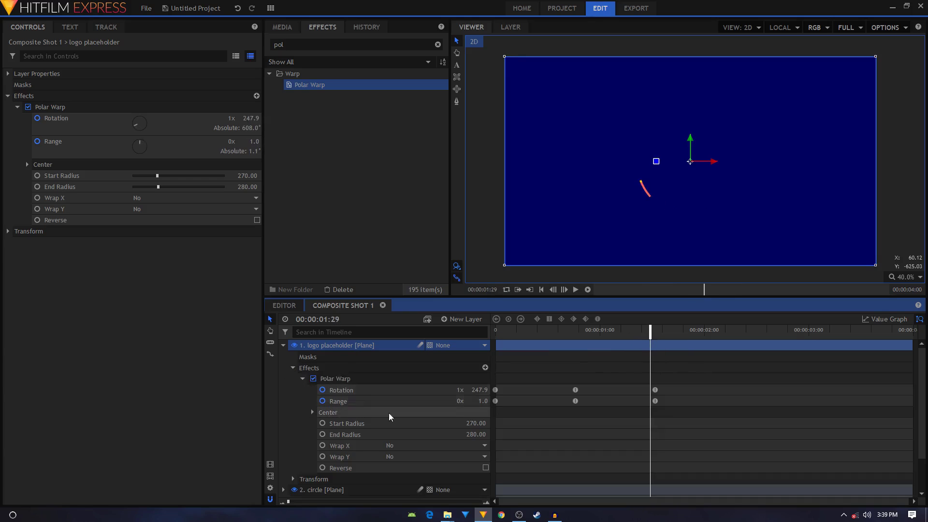
{"action": "mouse_move", "coordinate": [575, 332]}
{"action": "left_mouse_down"}
{"action": "mouse_move", "coordinate": [584, 332]}
{"action": "mouse_move", "coordinate": [518, 335]}
{"action": "mouse_move", "coordinate": [549, 336]}
{"action": "mouse_move", "coordinate": [557, 351]}
{"action": "mouse_move", "coordinate": [574, 344]}
{"action": "left_mouse_up"}
{"action": "left_click_drag", "start_coordinate": [679, 380], "coordinate": [649, 407]}
{"action": "key", "text": "Delete"}
Shift the logo placeholder's remaining Rotation and Range keyframes so the first pair falls at 00:00:01:30
{"action": "left_click_drag", "start_coordinate": [590, 339], "coordinate": [652, 367]}
{"action": "left_click_drag", "start_coordinate": [598, 393], "coordinate": [653, 396]}
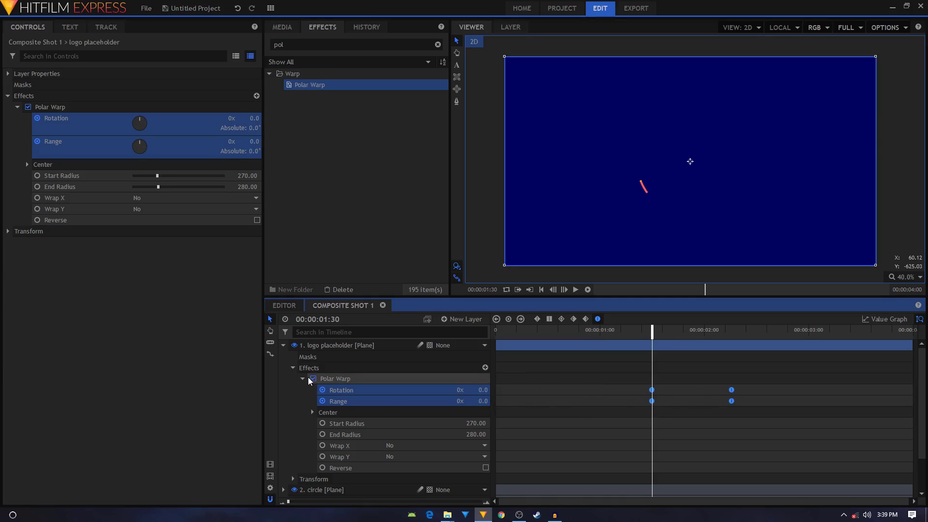
{"action": "left_click", "coordinate": [292, 368]}
Scale the logo placeholder layer down to 43% and collapse its properties
{"action": "left_click", "coordinate": [293, 379]}
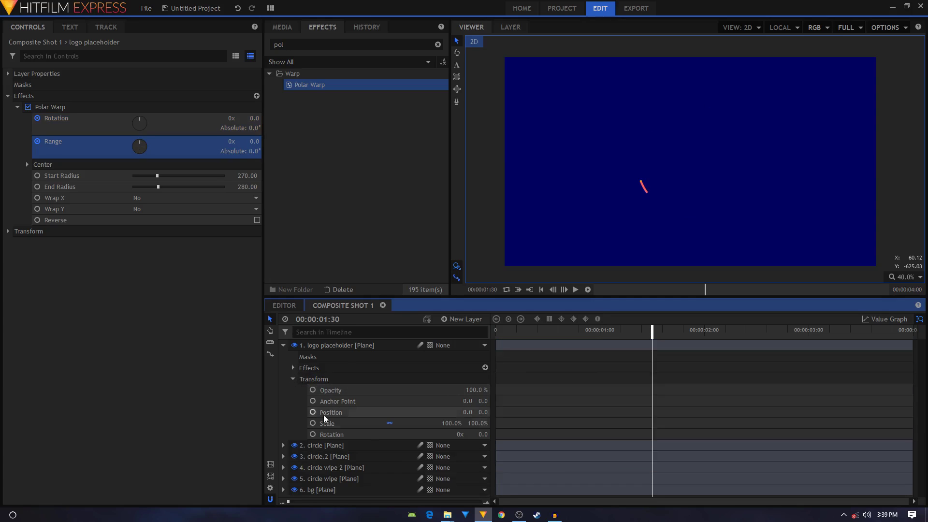
{"action": "left_click_drag", "start_coordinate": [454, 423], "coordinate": [437, 423]}
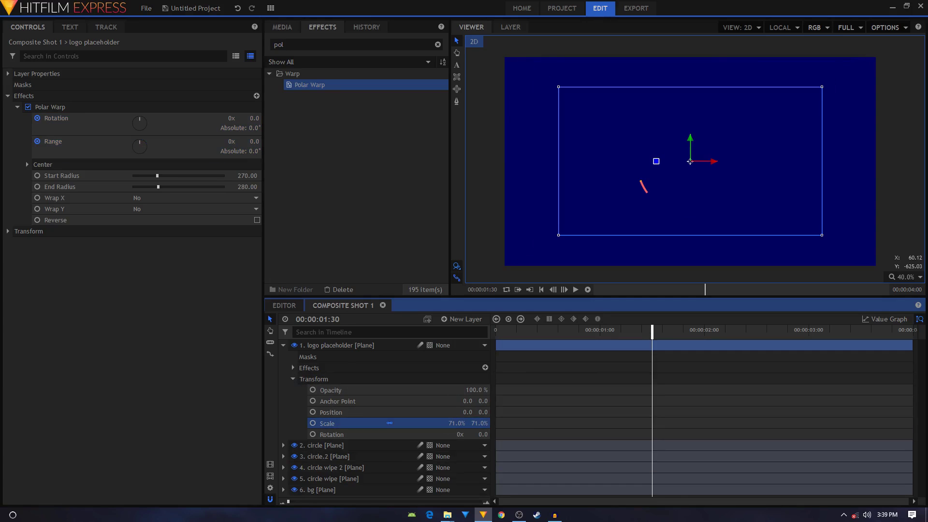
{"action": "left_click_drag", "start_coordinate": [508, 355], "coordinate": [734, 389]}
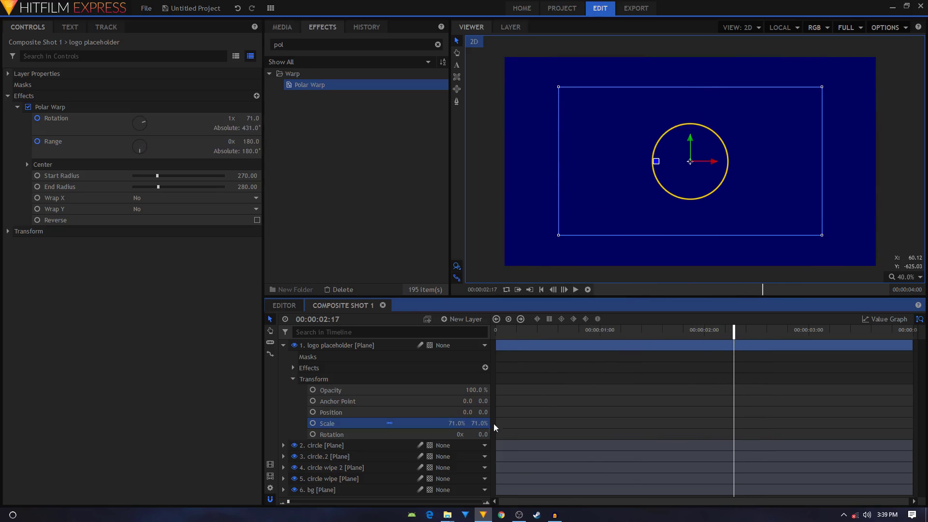
{"action": "left_click_drag", "start_coordinate": [456, 423], "coordinate": [439, 423]}
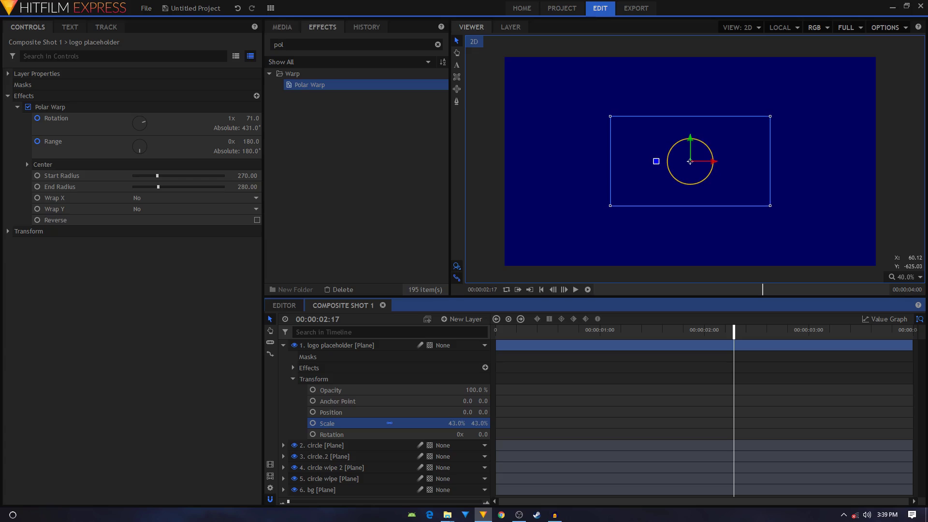
{"action": "left_click", "coordinate": [293, 379]}
{"action": "left_click", "coordinate": [283, 345]}
{"action": "left_click", "coordinate": [386, 435]}
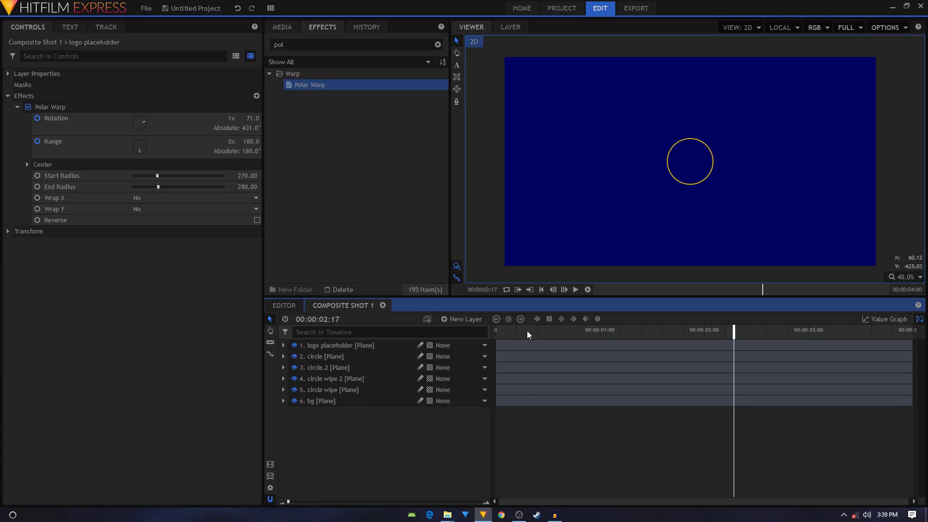
Scrub through the animation and zoom in to check the thickness of the smaller logo placeholder circle
{"action": "left_click", "coordinate": [523, 334]}
{"action": "left_click_drag", "start_coordinate": [593, 334], "coordinate": [701, 334]}
{"action": "scroll", "coordinate": [687, 199], "scroll_direction": "up", "scroll_amount": 4}
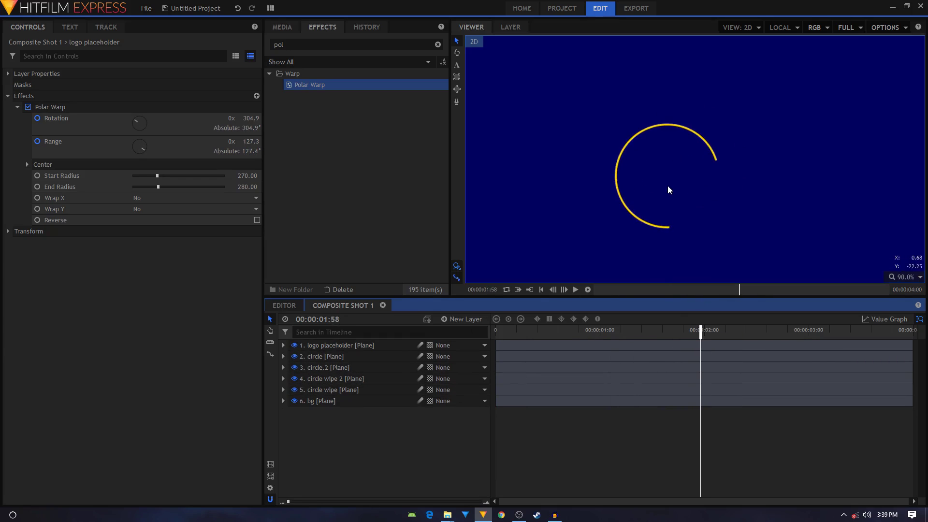
{"action": "scroll", "coordinate": [669, 190], "scroll_direction": "down", "scroll_amount": 3}
{"action": "scroll", "coordinate": [703, 169], "scroll_direction": "up", "scroll_amount": 2}
{"action": "scroll", "coordinate": [704, 165], "scroll_direction": "up", "scroll_amount": 1}
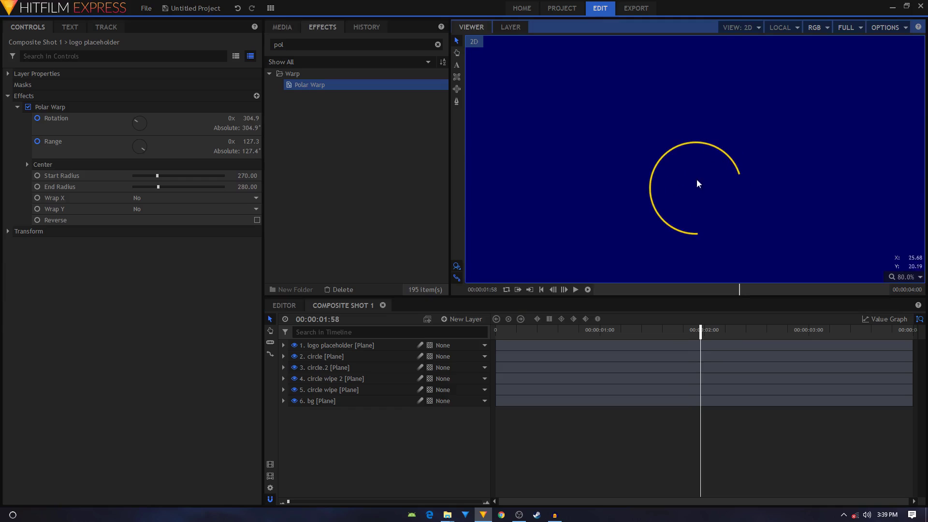
Set the End Radius of the logo placeholder's Polar Warp to 290
{"action": "left_click", "coordinate": [284, 346]}
{"action": "left_click", "coordinate": [293, 368]}
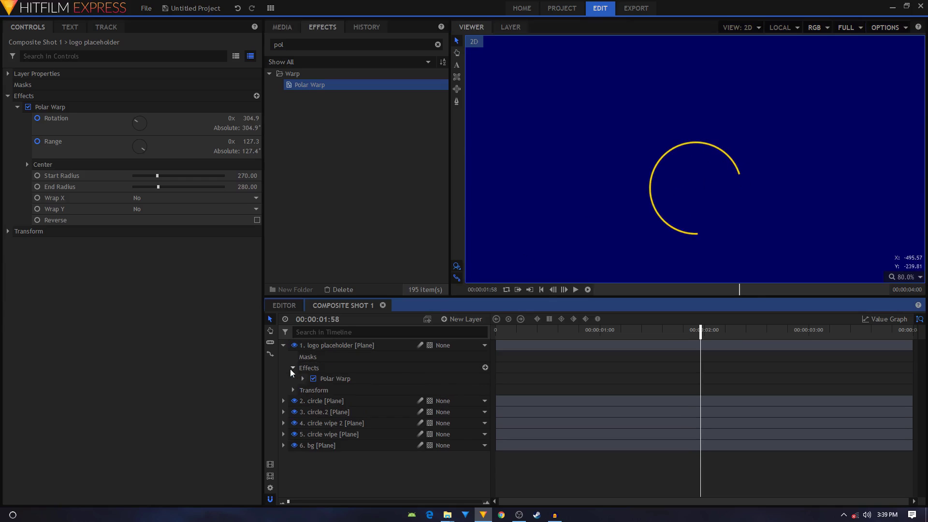
{"action": "left_click", "coordinate": [302, 379]}
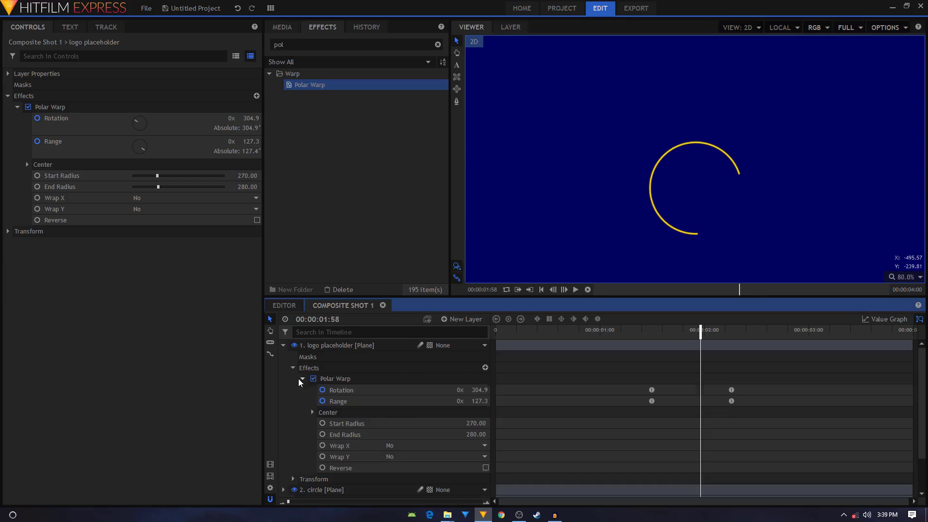
{"action": "left_click", "coordinate": [476, 434]}
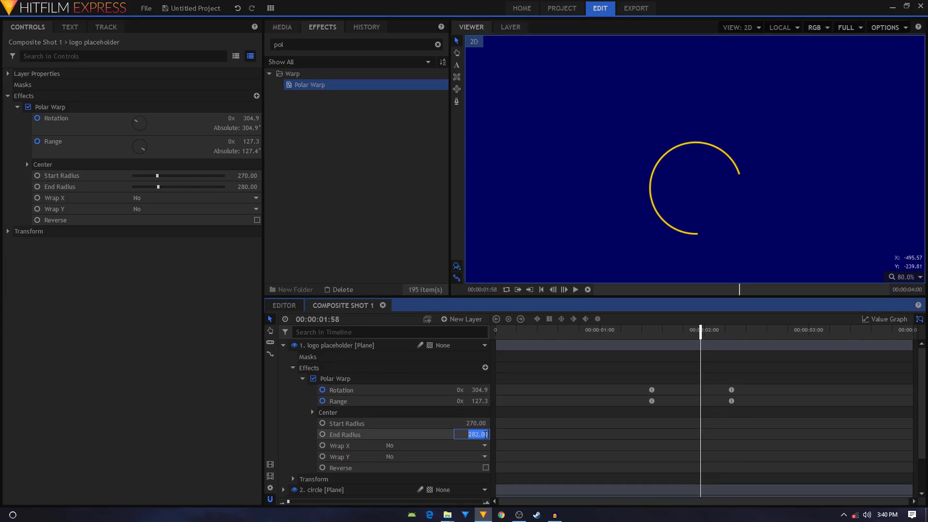
{"action": "type", "text": "301"}
{"action": "key", "text": "Return"}
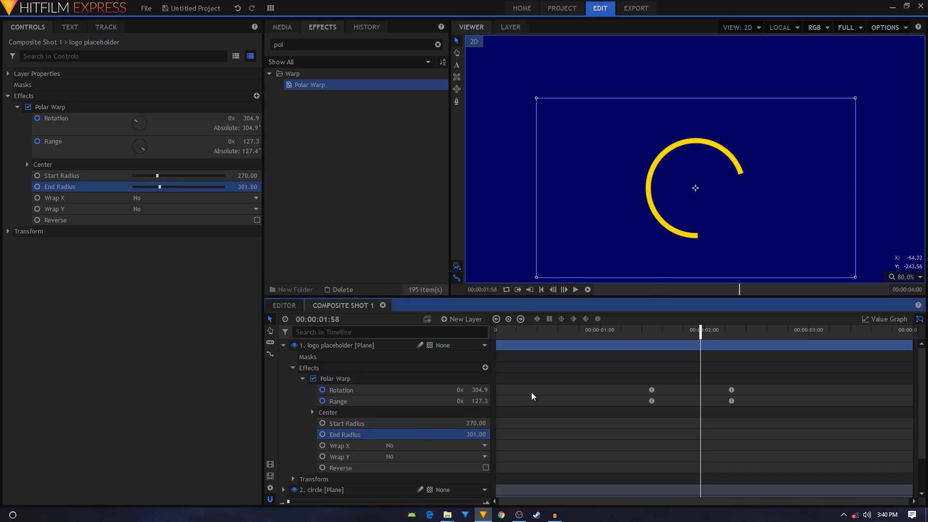
{"action": "key", "text": "Down"}
{"action": "key", "text": "Down"}
{"action": "key", "text": "Down"}
{"action": "key", "text": "Down"}
{"action": "key", "text": "Down"}
{"action": "key", "text": "Down"}
{"action": "key", "text": "Down"}
{"action": "key", "text": "Down"}
{"action": "key", "text": "Down"}
{"action": "key", "text": "Down"}
{"action": "key", "text": "Down"}
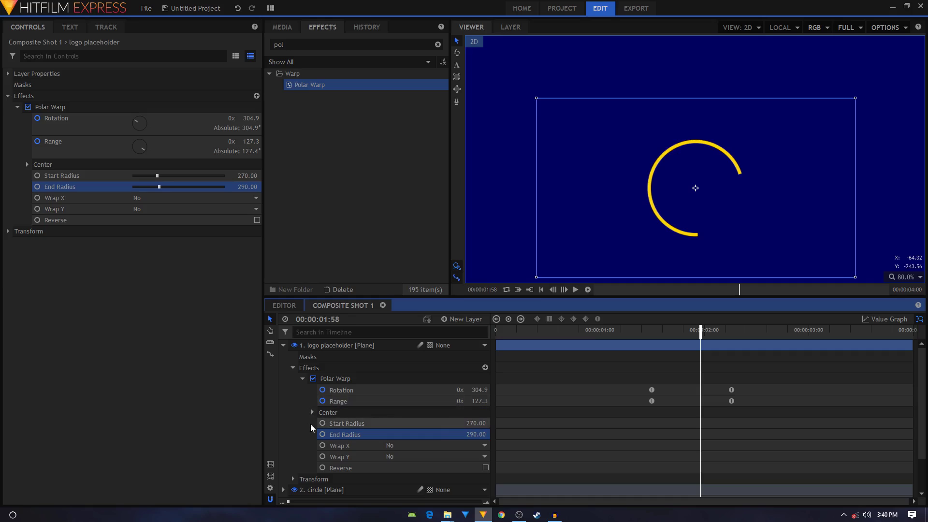
Collapse the effects and properties of the logo placeholder layer and deselect it
{"action": "left_click", "coordinate": [302, 379]}
{"action": "left_click", "coordinate": [293, 368]}
{"action": "left_click", "coordinate": [284, 345]}
{"action": "left_click", "coordinate": [330, 431]}
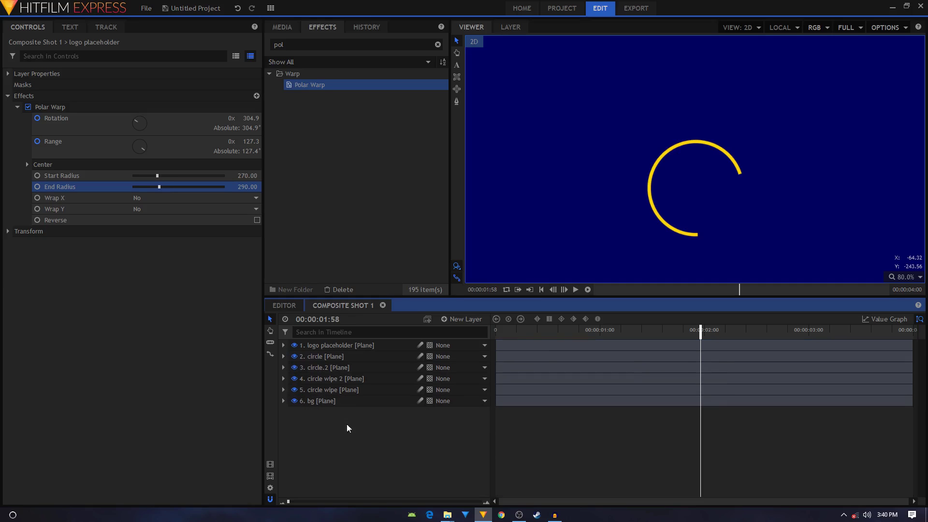
Play back the animation from the start to check the timing of all the circles
{"action": "key", "text": "Home"}
{"action": "scroll", "coordinate": [728, 160], "scroll_direction": "down", "scroll_amount": 4}
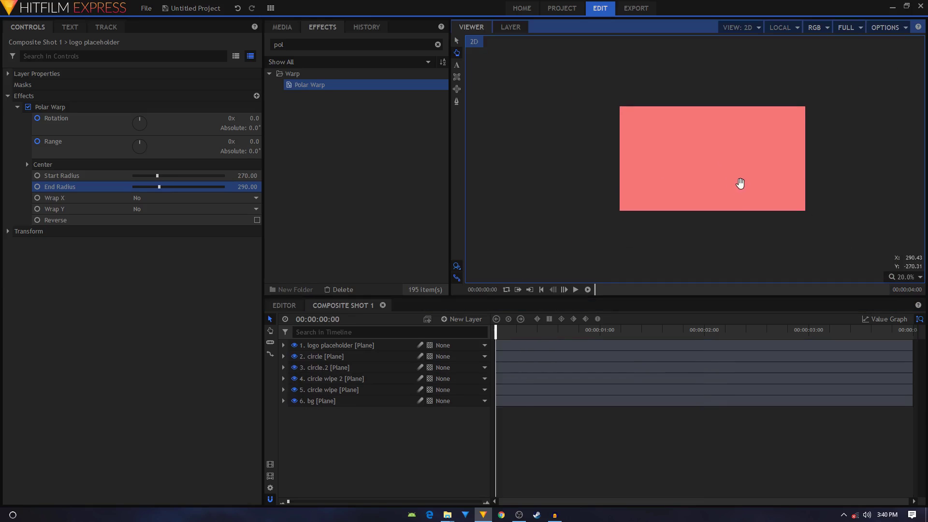
{"action": "left_click", "coordinate": [576, 290]}
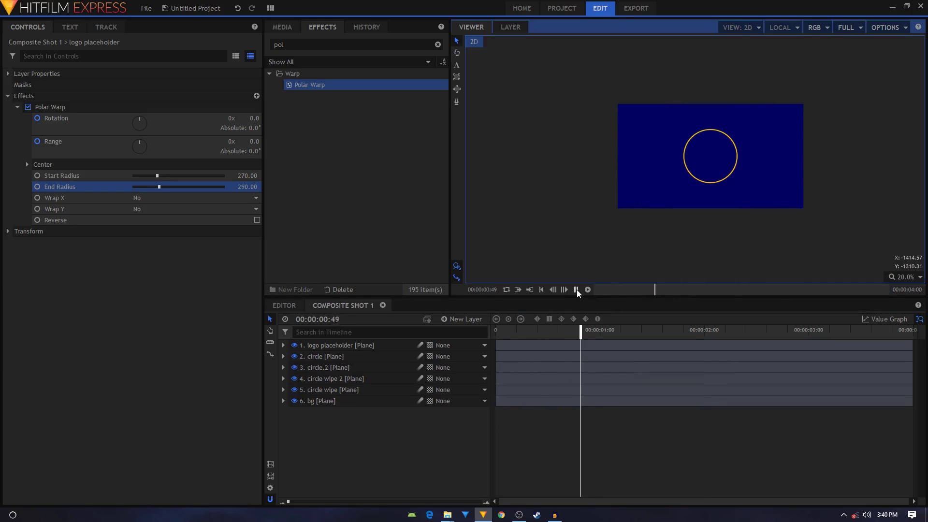
{"action": "left_click", "coordinate": [576, 290]}
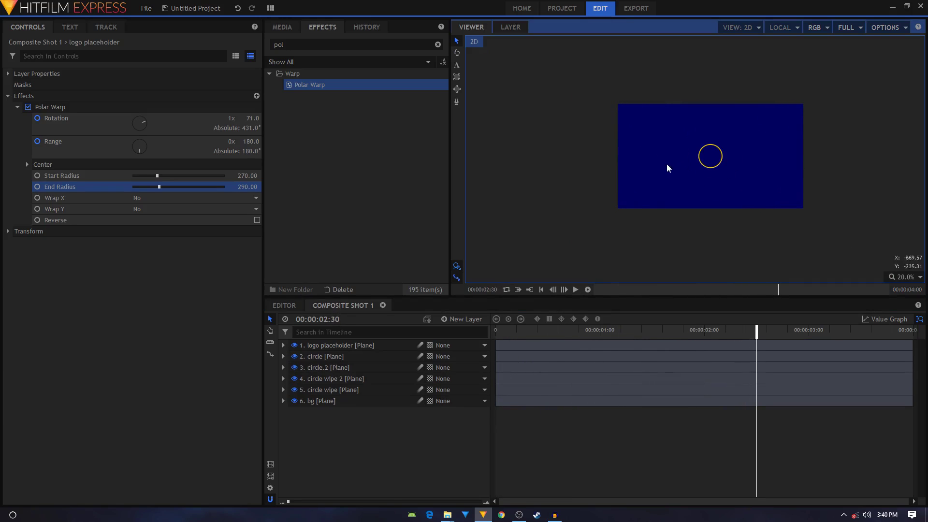
{"action": "scroll", "coordinate": [722, 140], "scroll_direction": "up", "scroll_amount": 3}
{"action": "scroll", "coordinate": [718, 155], "scroll_direction": "down", "scroll_amount": 1}
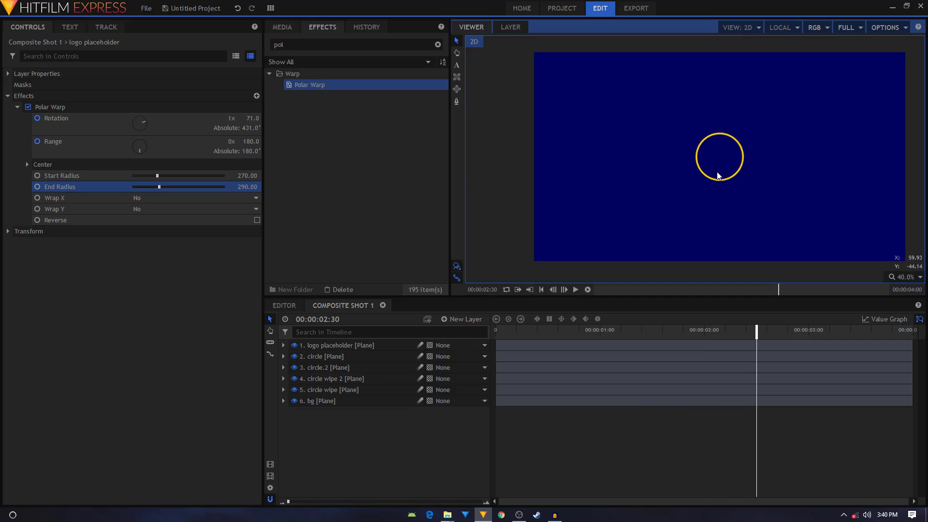
Create a new text layer with a width of 200 and a height of 200
{"action": "left_click", "coordinate": [465, 319]}
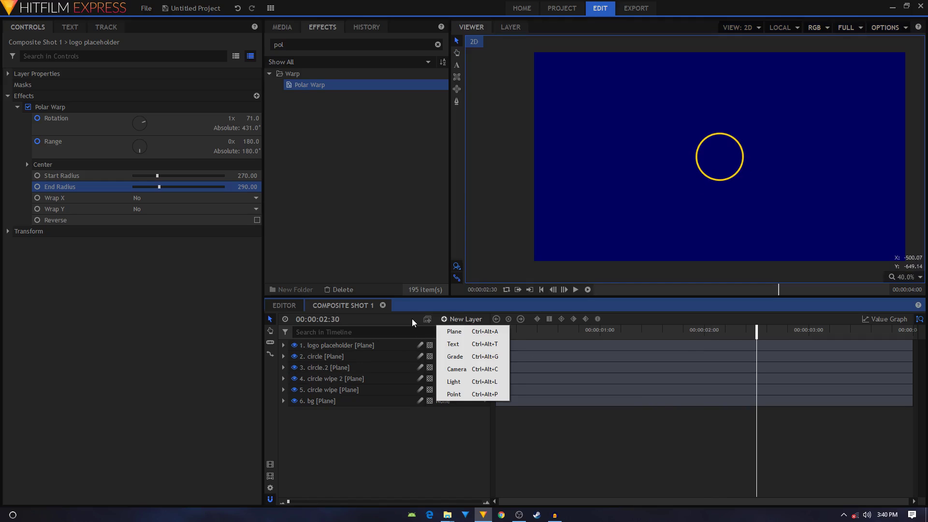
{"action": "left_click", "coordinate": [463, 345]}
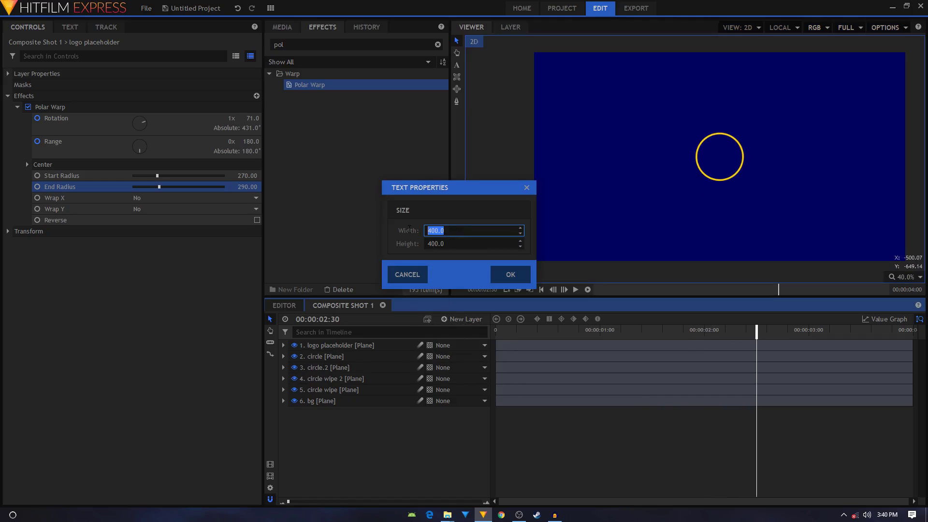
{"action": "type", "text": "200"}
{"action": "key", "text": "Tab"}
{"action": "type", "text": "20"}
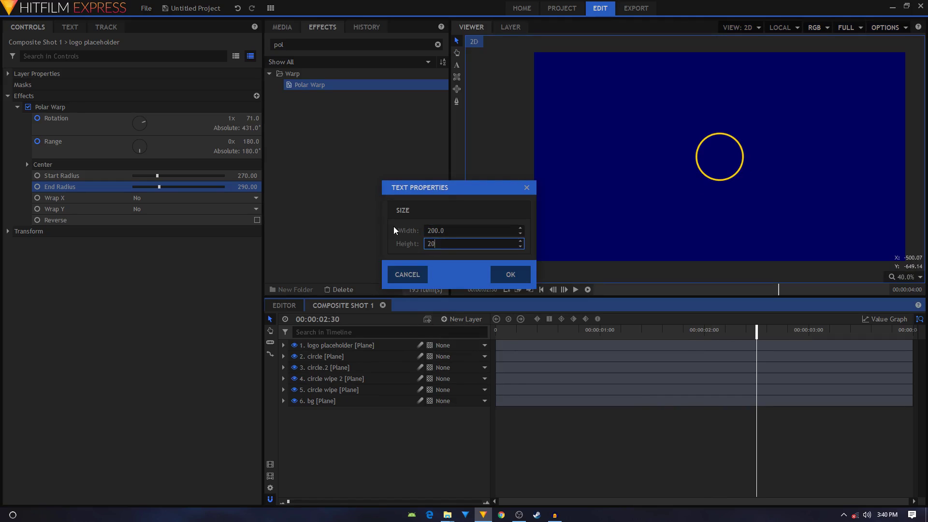
{"action": "key", "text": "Return"}
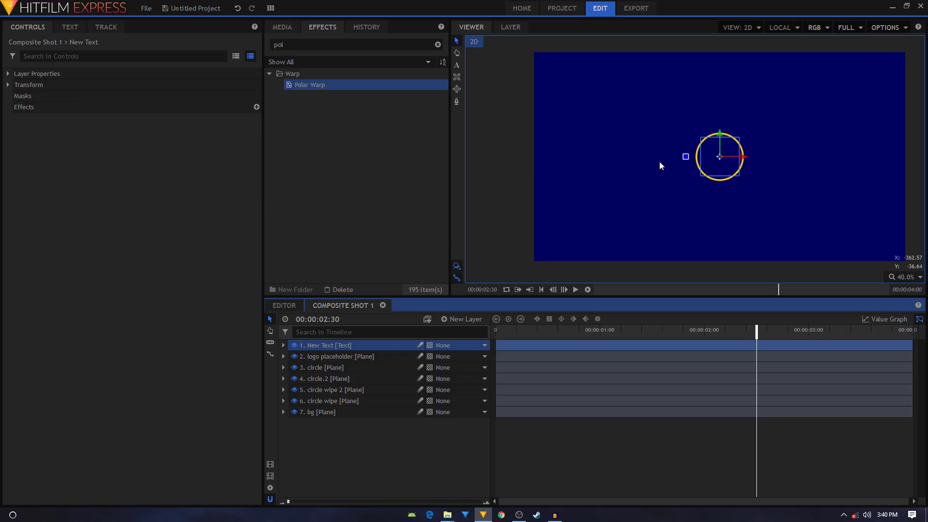
Enter the letter "M" in the text box inside the small circle and select it
{"action": "scroll", "coordinate": [717, 158], "scroll_direction": "up", "scroll_amount": 2}
{"action": "scroll", "coordinate": [718, 157], "scroll_direction": "down", "scroll_amount": 1}
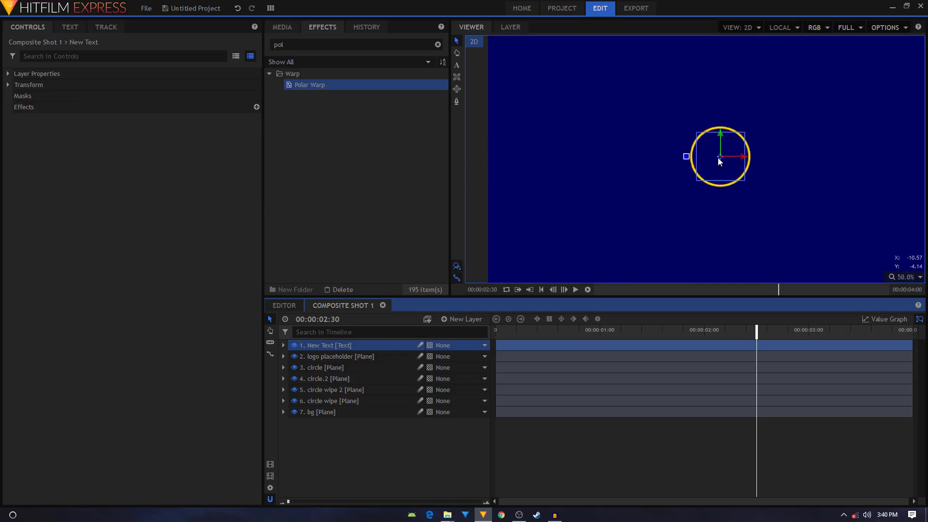
{"action": "scroll", "coordinate": [718, 157], "scroll_direction": "down", "scroll_amount": 1}
{"action": "left_click", "coordinate": [456, 65]}
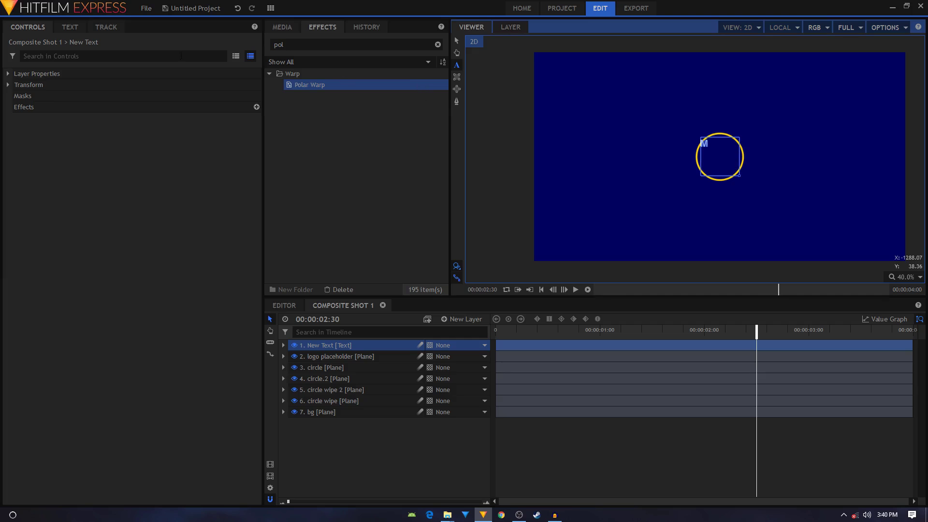
Change the font of the "M" to Aliquam
{"action": "left_click", "coordinate": [69, 28]}
{"action": "left_click", "coordinate": [45, 69]}
{"action": "key", "text": "Up"}
{"action": "key", "text": "Up"}
{"action": "key", "text": "Up"}
{"action": "key", "text": "Up"}
{"action": "key", "text": "Up"}
{"action": "key", "text": "Up"}
{"action": "key", "text": "Up"}
{"action": "key", "text": "Return"}
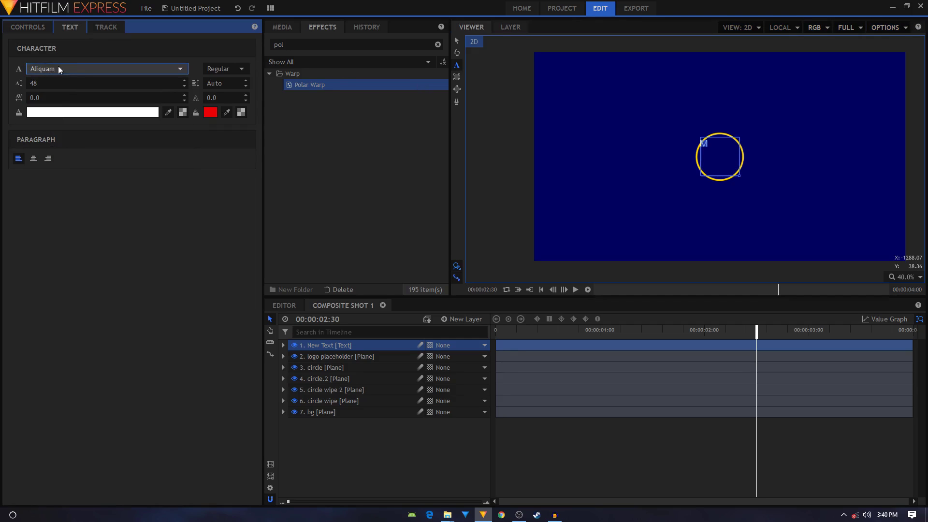
Center-align the "M" and set its font size to 194
{"action": "left_click_drag", "start_coordinate": [39, 86], "coordinate": [93, 86]}
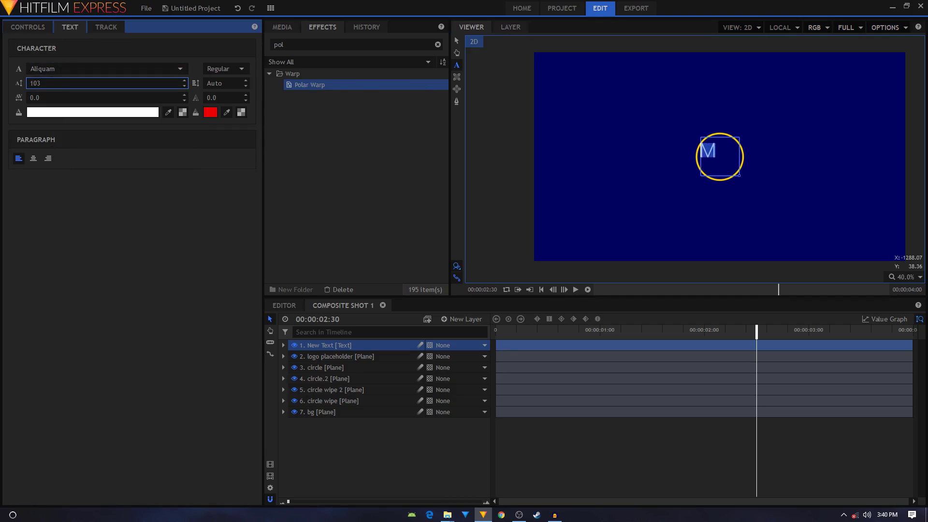
{"action": "left_click", "coordinate": [33, 158]}
{"action": "left_click_drag", "start_coordinate": [38, 86], "coordinate": [123, 86]}
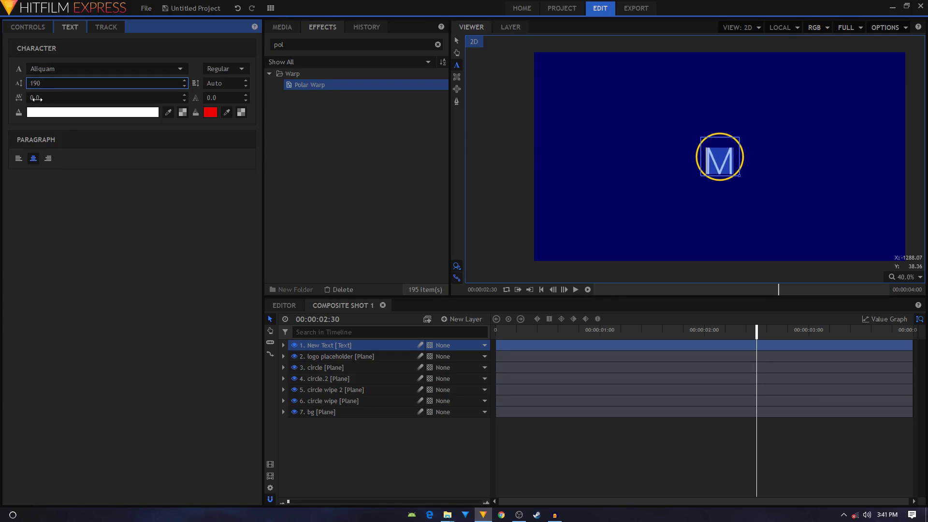
{"action": "left_click_drag", "start_coordinate": [36, 85], "coordinate": [38, 84]}
Sample the circle's yellow (#fbd201) as the fill color of the "M" and reselect the text layer
{"action": "left_click", "coordinate": [57, 114]}
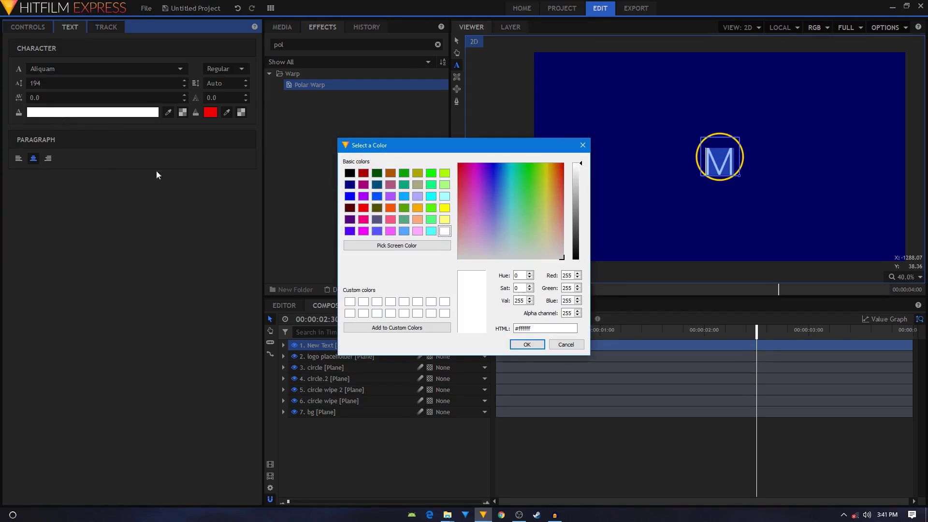
{"action": "left_click", "coordinate": [397, 245]}
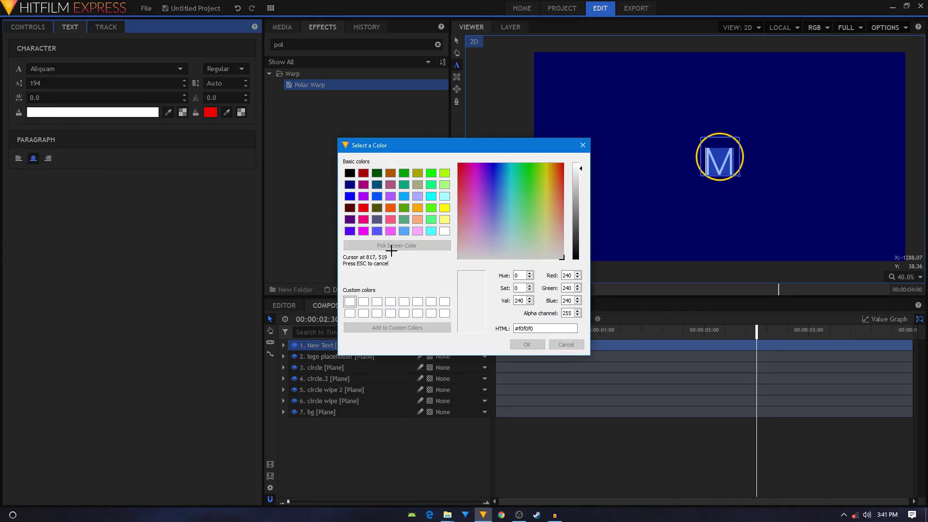
{"action": "left_click", "coordinate": [697, 154]}
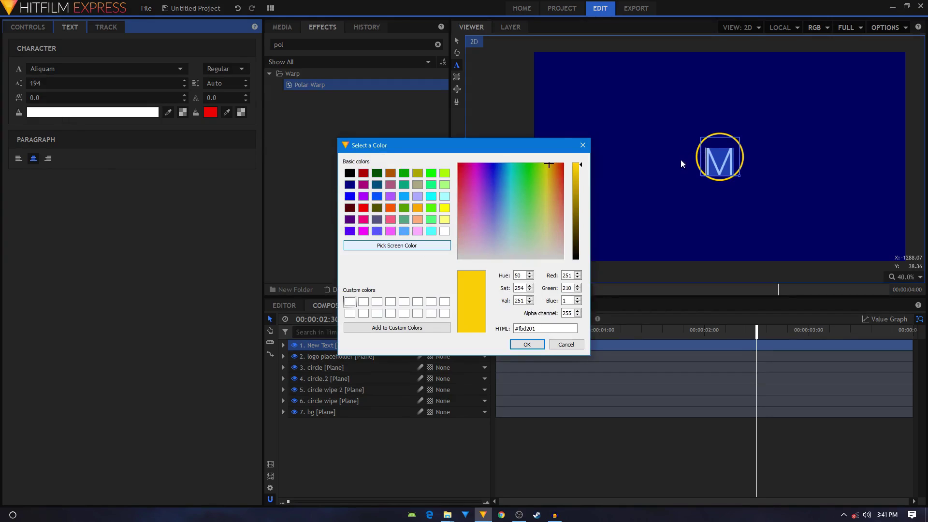
{"action": "left_click", "coordinate": [526, 344]}
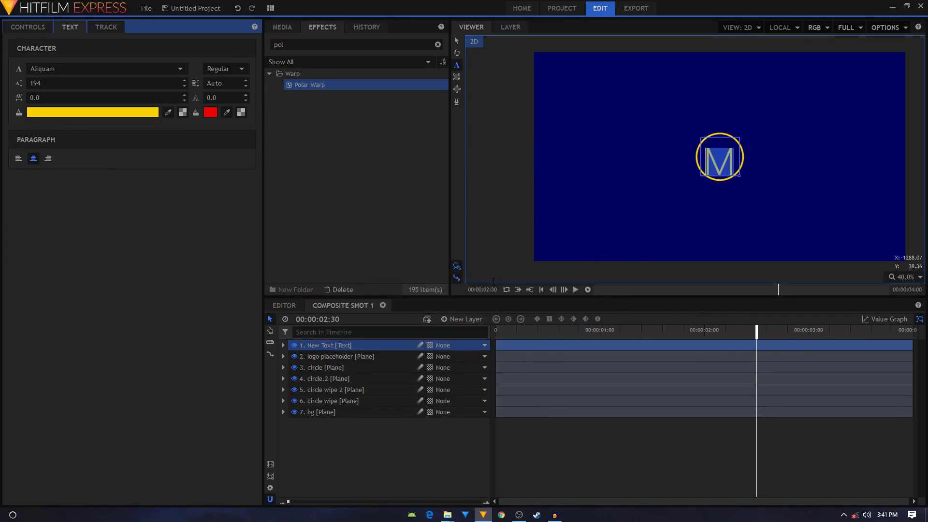
{"action": "left_click", "coordinate": [330, 356]}
{"action": "left_click", "coordinate": [358, 346]}
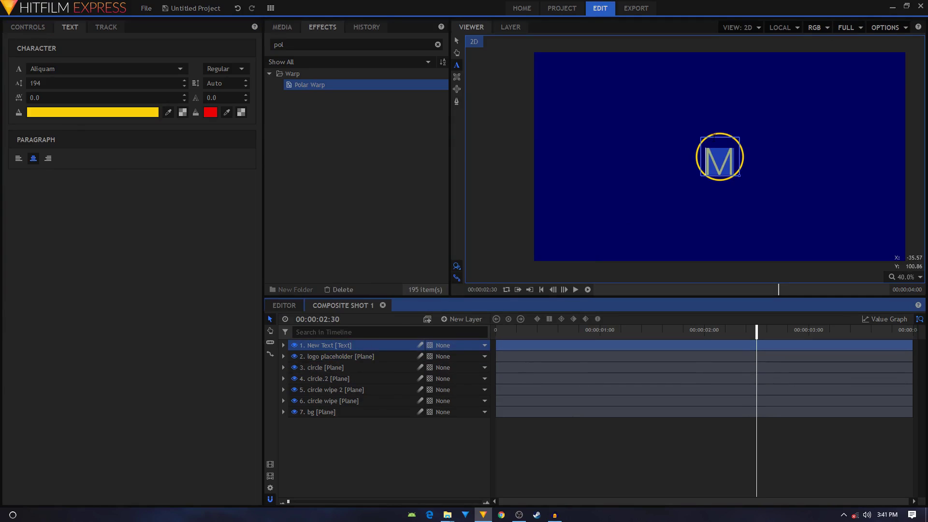
Move the "M" text layer straight up to a Y position of 15 to centre it within the small circle
{"action": "scroll", "coordinate": [713, 138], "scroll_direction": "up", "scroll_amount": 2}
{"action": "left_click", "coordinate": [456, 41]}
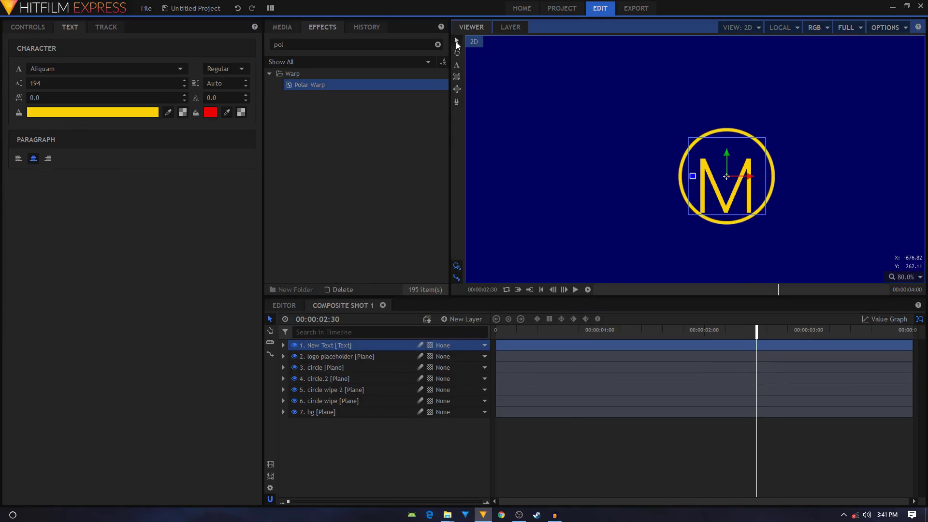
{"action": "left_click", "coordinate": [371, 346]}
{"action": "left_click_drag", "start_coordinate": [721, 154], "coordinate": [721, 146]}
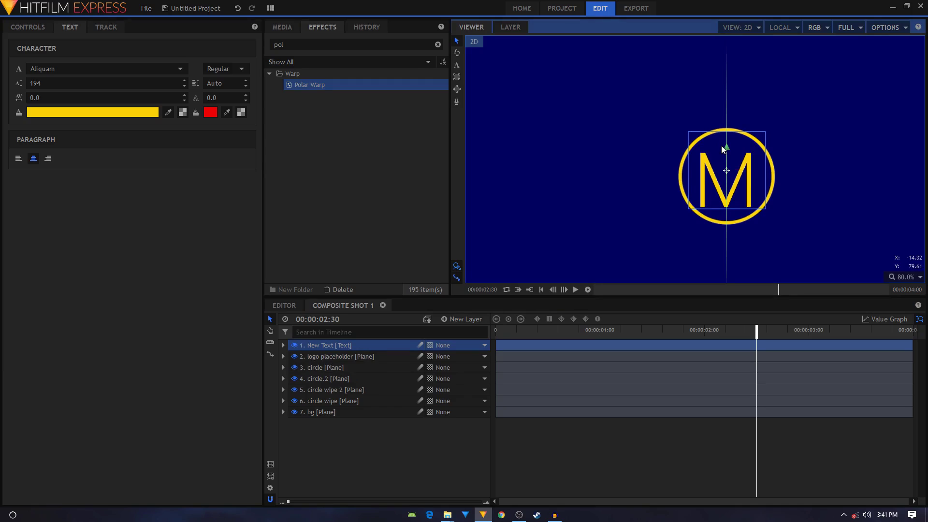
{"action": "left_click", "coordinate": [457, 442]}
{"action": "scroll", "coordinate": [803, 161], "scroll_direction": "down", "scroll_amount": 2}
{"action": "scroll", "coordinate": [802, 158], "scroll_direction": "down", "scroll_amount": 1}
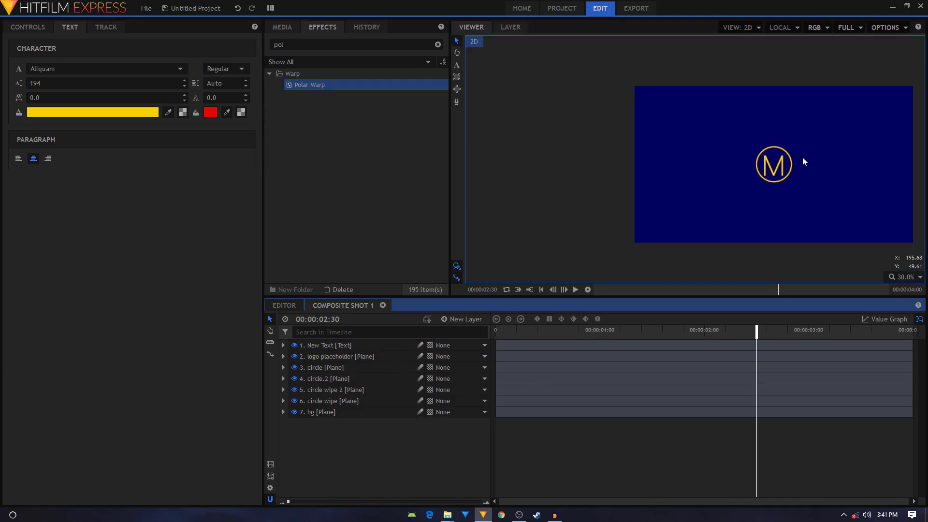
{"action": "scroll", "coordinate": [793, 158], "scroll_direction": "up", "scroll_amount": 2}
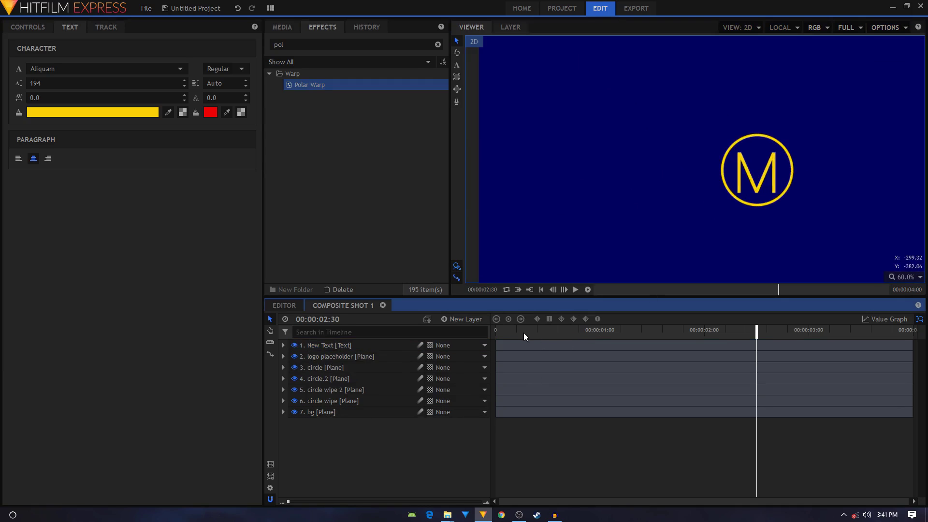
Play the animation from the beginning to check when the small logo circle is drawn around the "M"
{"action": "left_click_drag", "start_coordinate": [518, 331], "coordinate": [458, 427]}
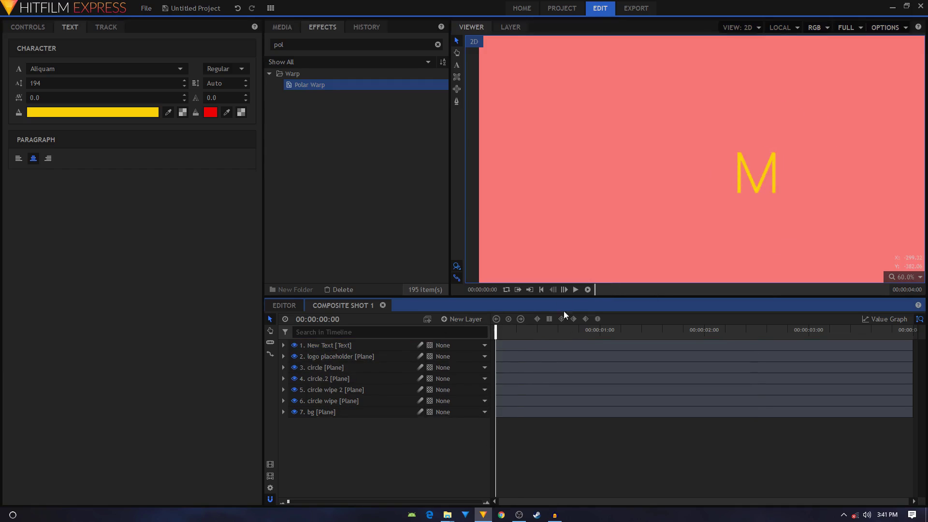
{"action": "left_click", "coordinate": [575, 289]}
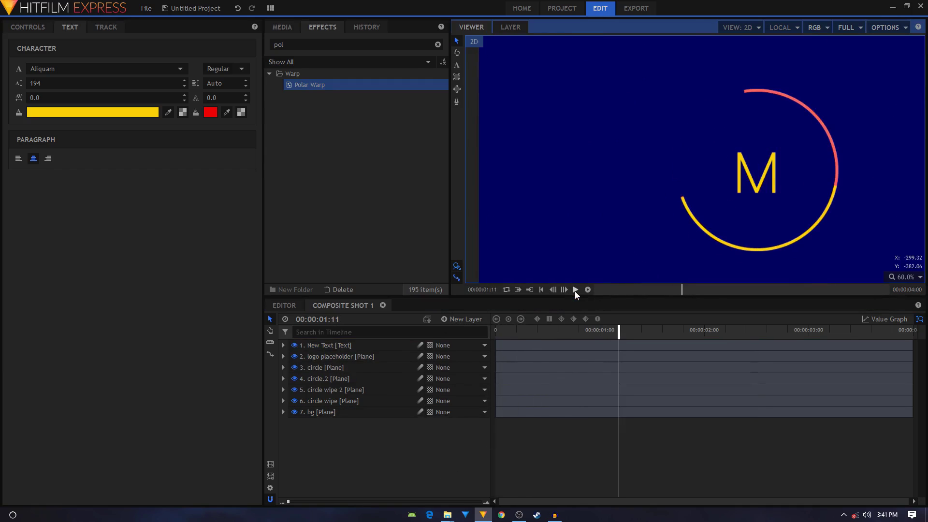
{"action": "left_click_drag", "start_coordinate": [515, 331], "coordinate": [493, 332]}
{"action": "left_click", "coordinate": [576, 289]}
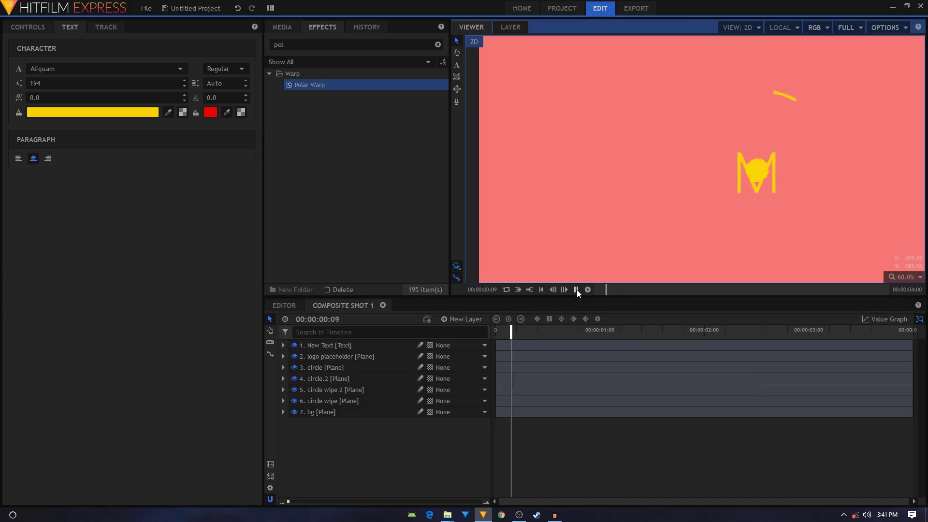
{"action": "left_click", "coordinate": [576, 289]}
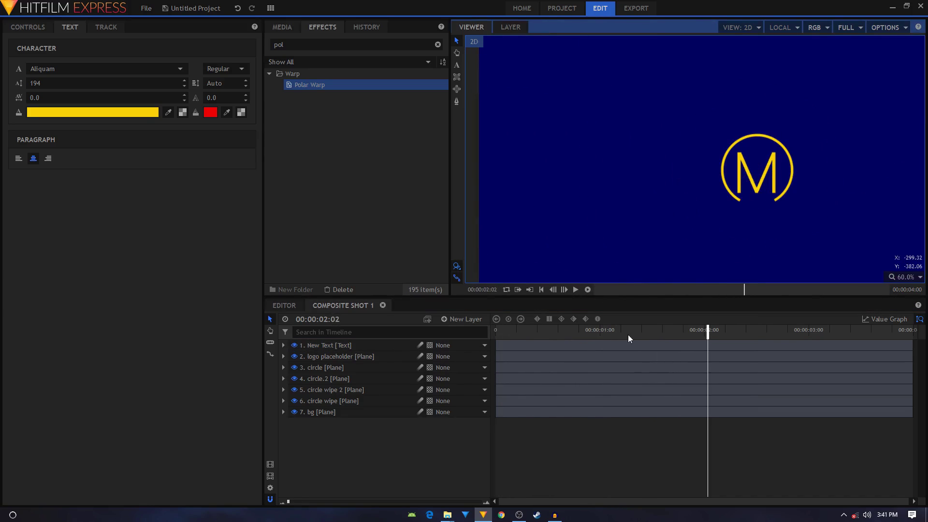
Move the playhead to 00:00:01:50 and rename the "M" text layer as logo
{"action": "left_click", "coordinate": [652, 332]}
{"action": "left_click_drag", "start_coordinate": [657, 334], "coordinate": [687, 333]}
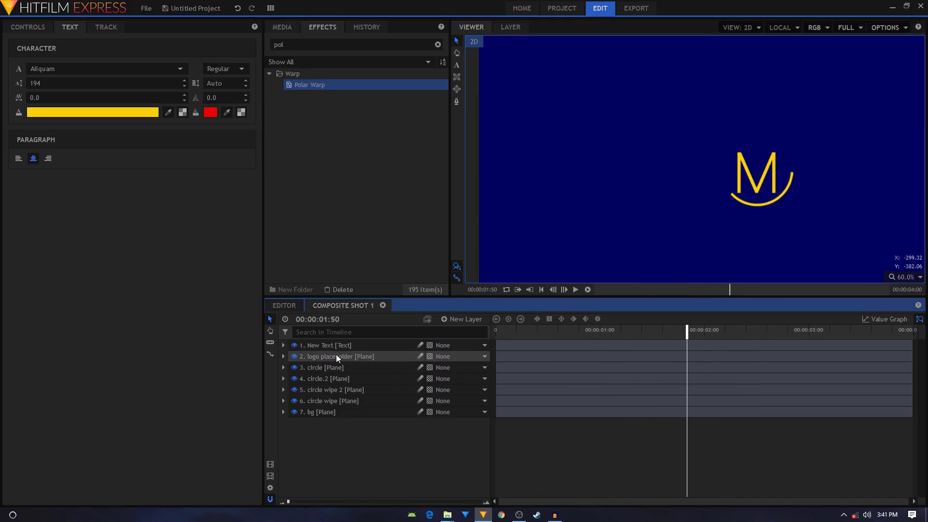
{"action": "left_click", "coordinate": [285, 346]}
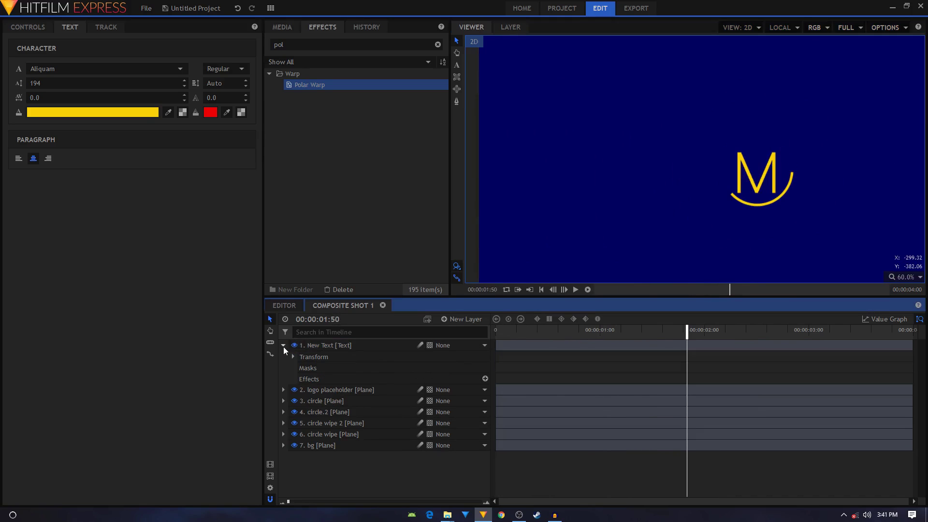
{"action": "left_click", "coordinate": [284, 346]}
{"action": "right_click", "coordinate": [340, 347]}
{"action": "left_click", "coordinate": [376, 314]}
{"action": "type", "text": "logo"}
{"action": "key", "text": "Return"}
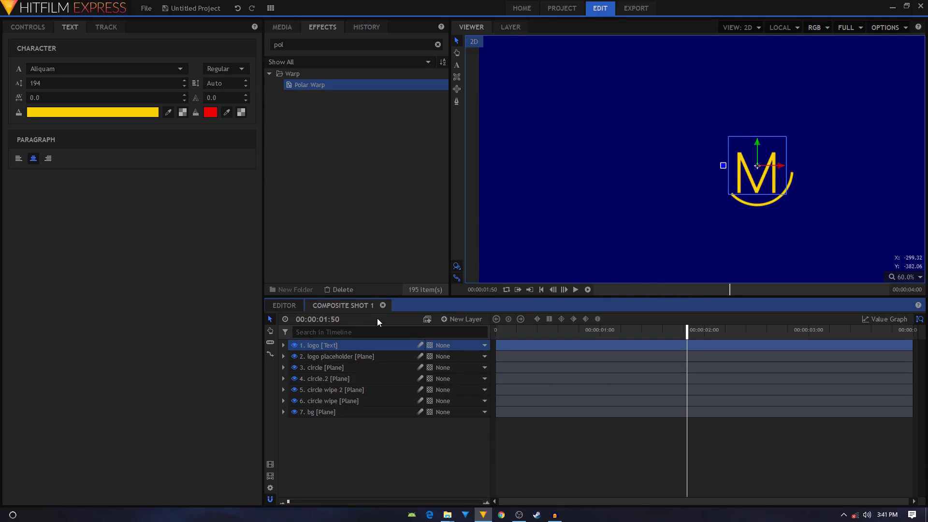
Keyframe the logo layer's opacity from 0% at 00:00:01:50 to 100% at 00:00:02:00
{"action": "left_click", "coordinate": [284, 345]}
{"action": "left_click", "coordinate": [292, 357]}
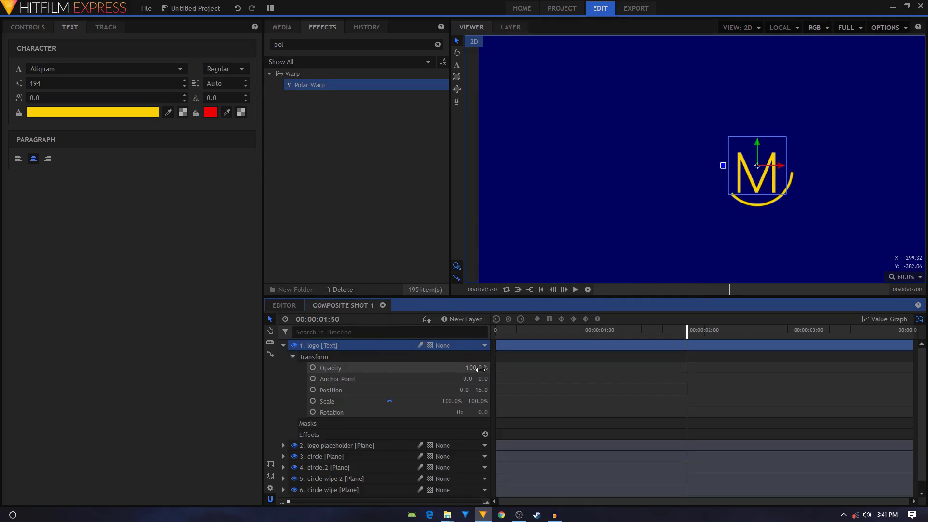
{"action": "left_click", "coordinate": [312, 368]}
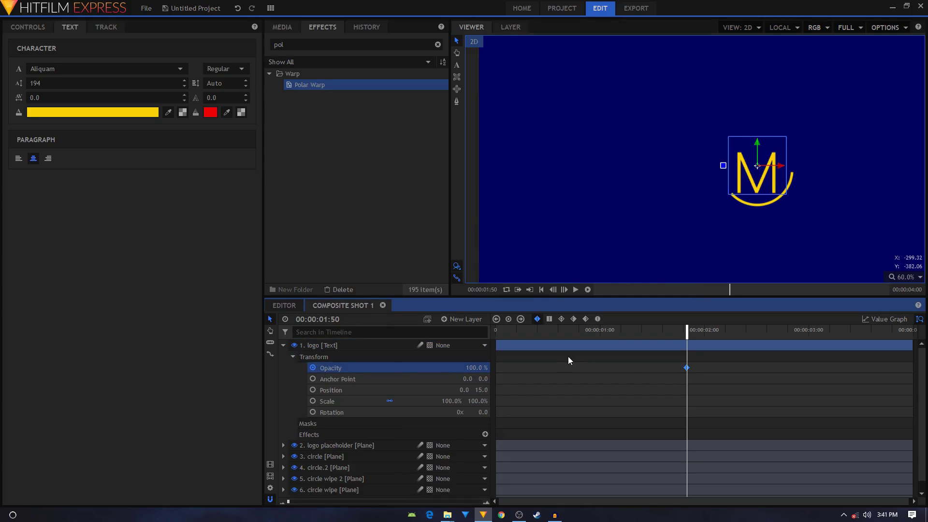
{"action": "left_click_drag", "start_coordinate": [479, 368], "coordinate": [474, 363]}
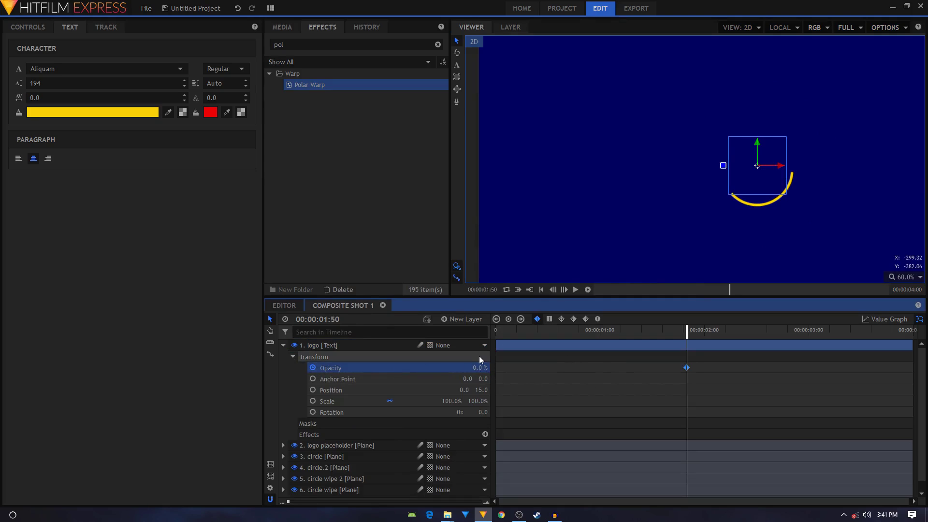
{"action": "key", "text": "shift+Right"}
{"action": "left_click_drag", "start_coordinate": [475, 365], "coordinate": [478, 363]}
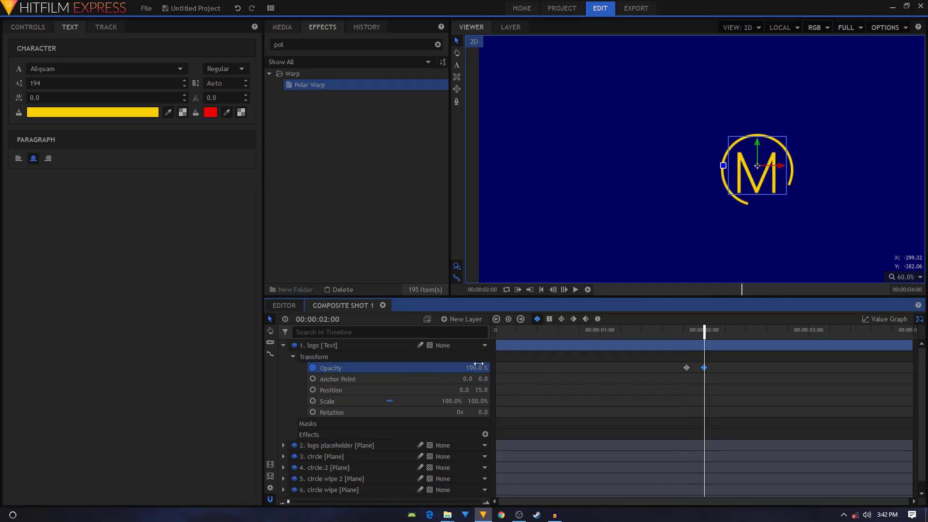
Keyframe the logo layer's scale from 79% at 00:00:01:50 to 100% at 00:00:02:00
{"action": "mouse_move", "coordinate": [674, 331]}
{"action": "left_mouse_down"}
{"action": "mouse_move", "coordinate": [725, 331]}
{"action": "mouse_move", "coordinate": [686, 336]}
{"action": "left_mouse_up"}
{"action": "left_click", "coordinate": [689, 344]}
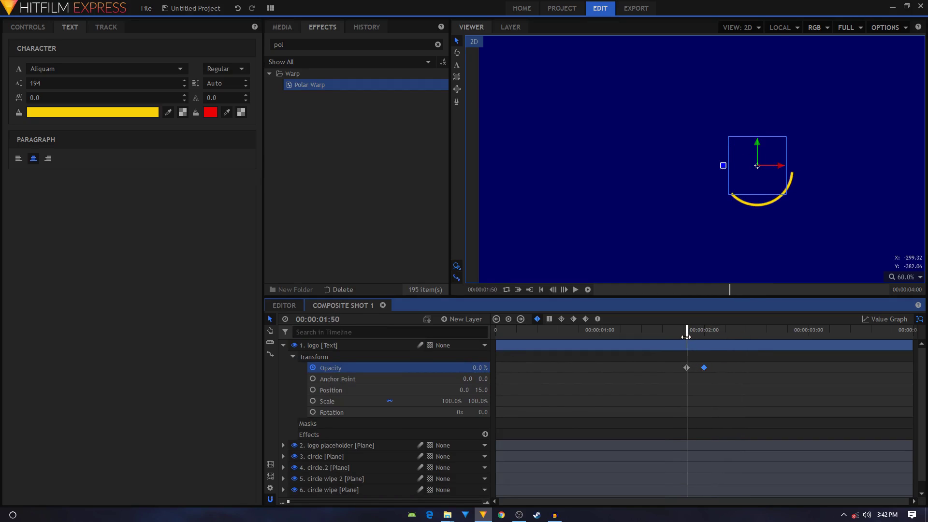
{"action": "left_click", "coordinate": [346, 403]}
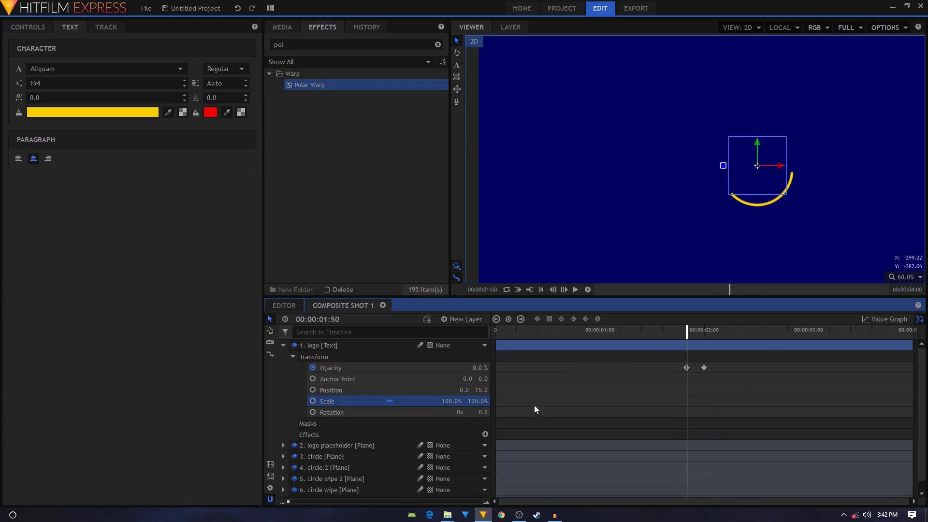
{"action": "left_click", "coordinate": [313, 401]}
{"action": "left_click_drag", "start_coordinate": [452, 401], "coordinate": [442, 401]}
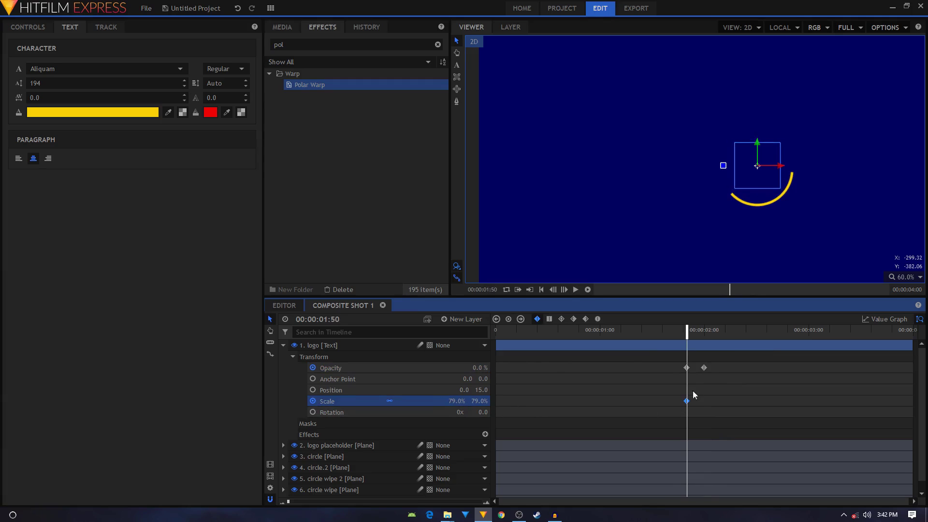
{"action": "left_click", "coordinate": [703, 368]}
{"action": "left_click", "coordinate": [449, 402]}
{"action": "key", "text": "Escape"}
Play back the logo's fade and scale-up, collapse its properties, and replay the animation from the start
{"action": "left_click", "coordinate": [673, 329]}
{"action": "key", "text": "space"}
{"action": "key", "text": "space"}
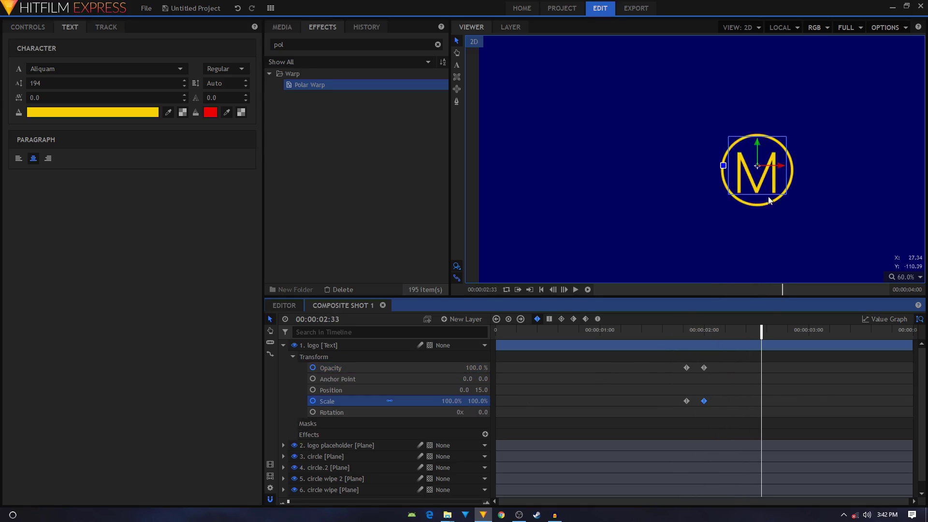
{"action": "scroll", "coordinate": [768, 193], "scroll_direction": "down", "scroll_amount": 1}
{"action": "left_click", "coordinate": [290, 357]}
{"action": "left_click", "coordinate": [293, 356]}
{"action": "left_click", "coordinate": [283, 345]}
{"action": "left_click_drag", "start_coordinate": [551, 330], "coordinate": [498, 329]}
{"action": "key", "text": "space"}
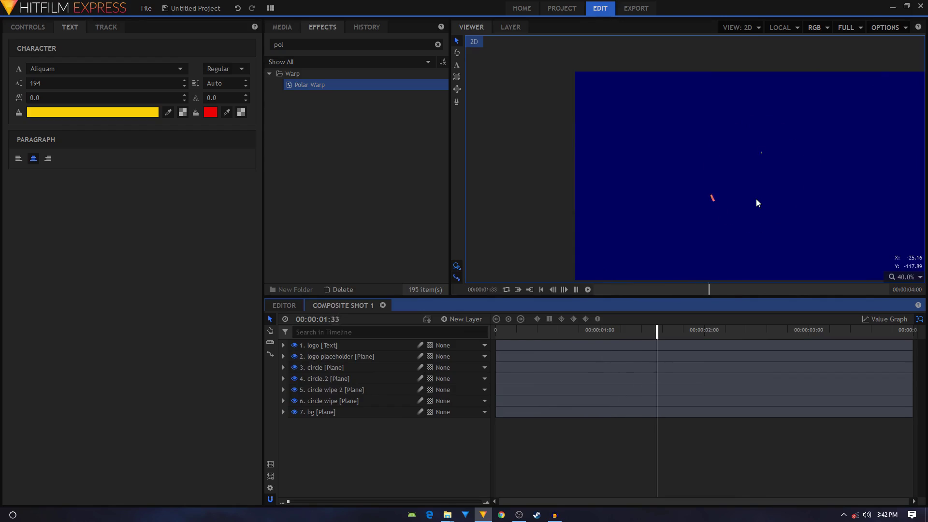
{"action": "key", "text": "space"}
Create a new text layer with a width of 1920 and a height of 200
{"action": "key", "text": "h"}
{"action": "left_click_drag", "start_coordinate": [807, 205], "coordinate": [783, 194]}
{"action": "key", "text": "v"}
{"action": "left_click", "coordinate": [460, 320]}
{"action": "left_click", "coordinate": [459, 344]}
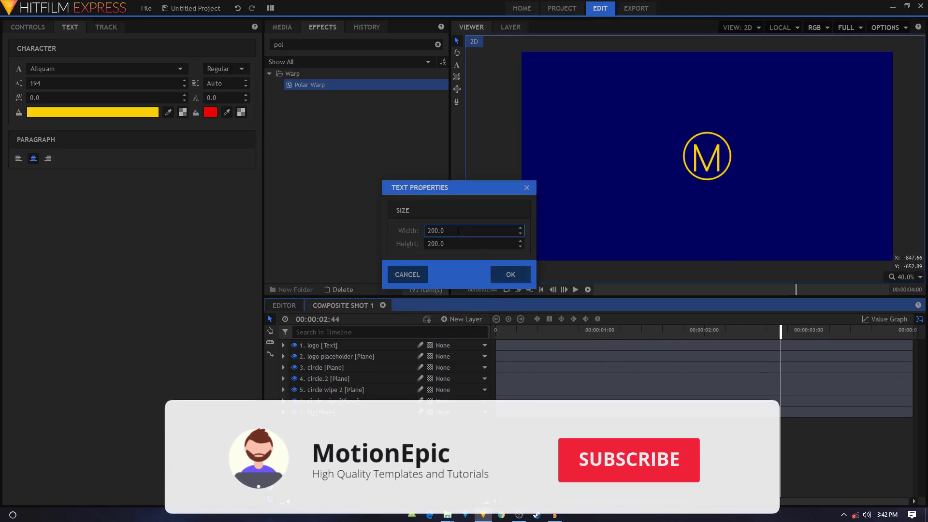
{"action": "double_click", "coordinate": [458, 231]}
{"action": "type", "text": "1"}
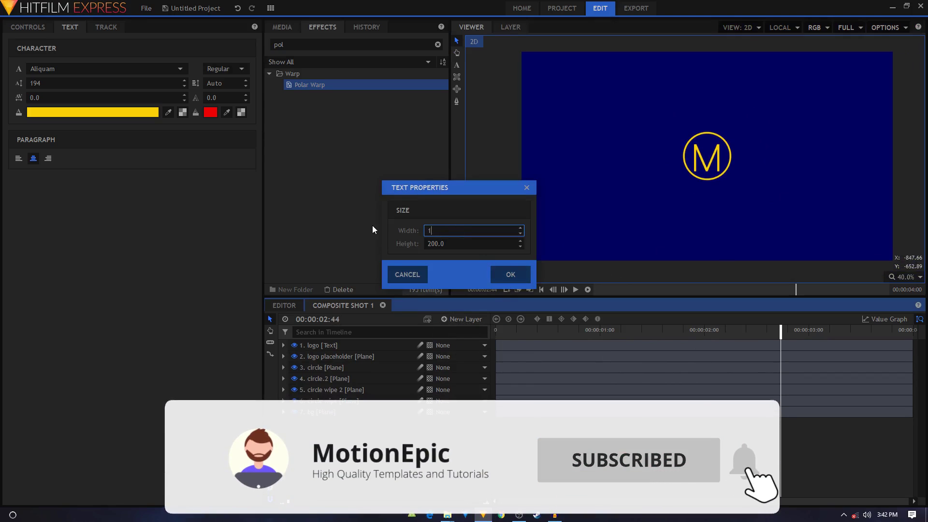
{"action": "type", "text": "920"}
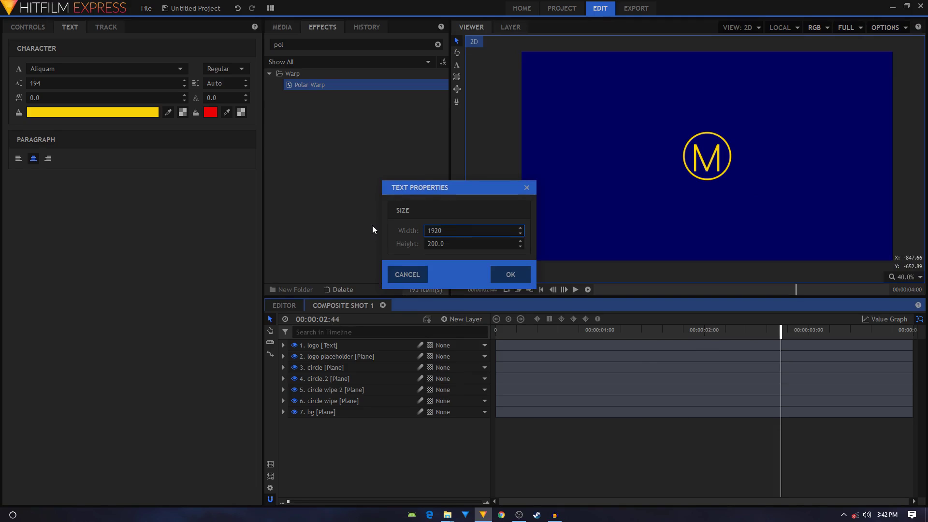
{"action": "key", "text": "Return"}
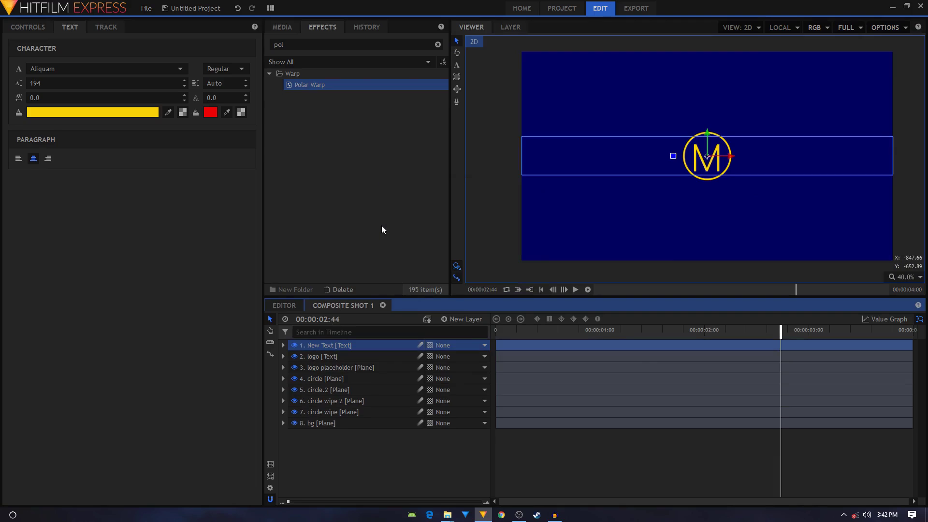
Enter "MOTIONEPIC" in the new text layer and set its font size to 49 and letter spacing to 13
{"action": "left_click", "coordinate": [456, 65]}
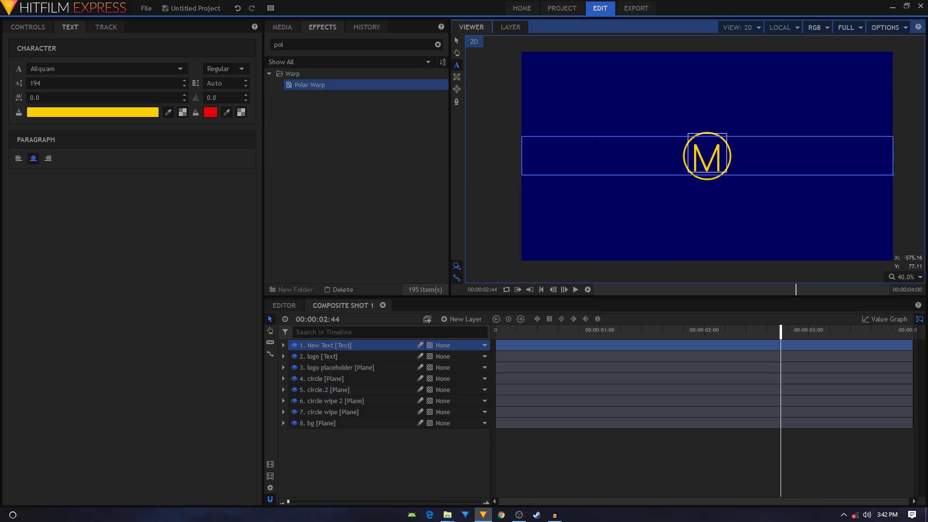
{"action": "type", "text": "MOTIONEPIC"}
{"action": "key", "text": "ctrl+a"}
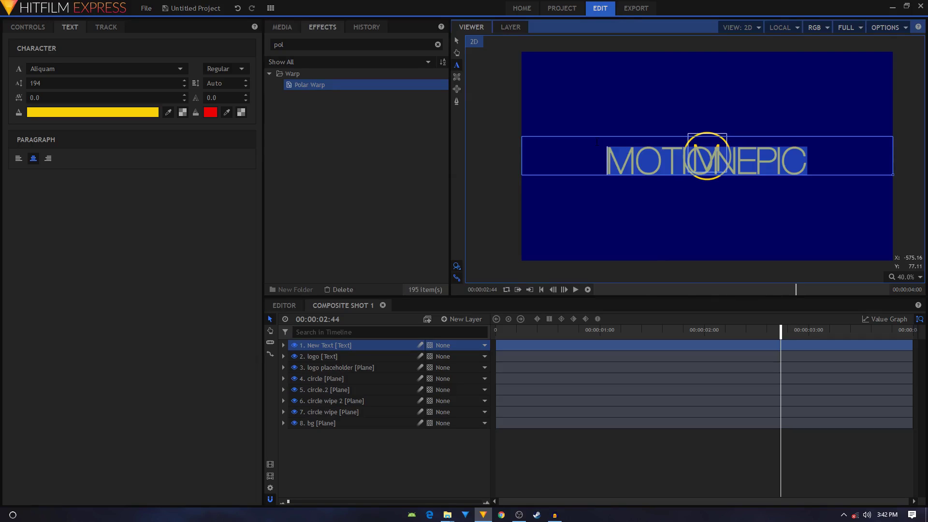
{"action": "left_click", "coordinate": [48, 82]}
{"action": "mouse_move", "coordinate": [47, 82]}
{"action": "left_mouse_down"}
{"action": "mouse_move", "coordinate": [15, 81]}
{"action": "mouse_move", "coordinate": [64, 98]}
{"action": "left_mouse_up"}
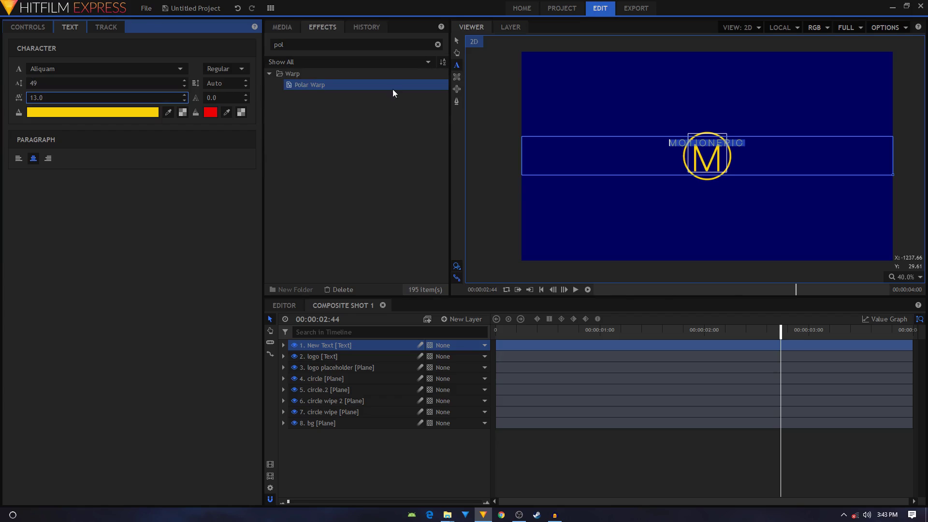
Move the "MOTIONEPIC" text down to the lower edge of the "M" circle
{"action": "left_click", "coordinate": [457, 40]}
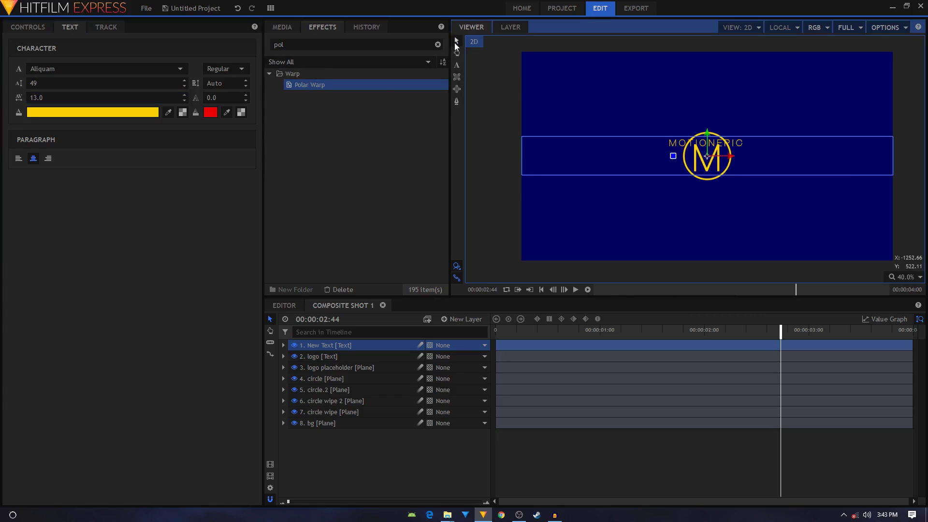
{"action": "left_click_drag", "start_coordinate": [709, 136], "coordinate": [714, 173]}
{"action": "scroll", "coordinate": [699, 216], "scroll_direction": "up", "scroll_amount": 5}
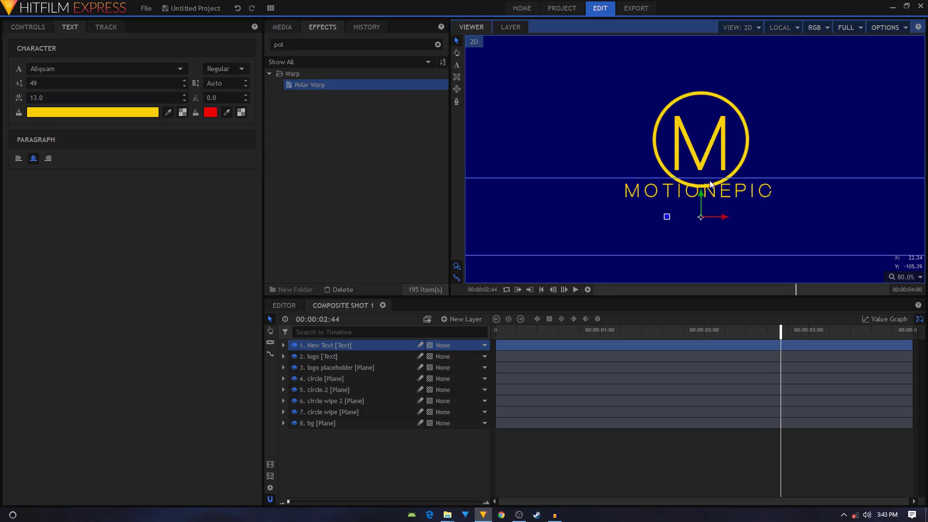
{"action": "mouse_move", "coordinate": [699, 213]}
{"action": "left_mouse_down"}
{"action": "mouse_move", "coordinate": [697, 220]}
{"action": "mouse_move", "coordinate": [696, 212]}
{"action": "left_mouse_up"}
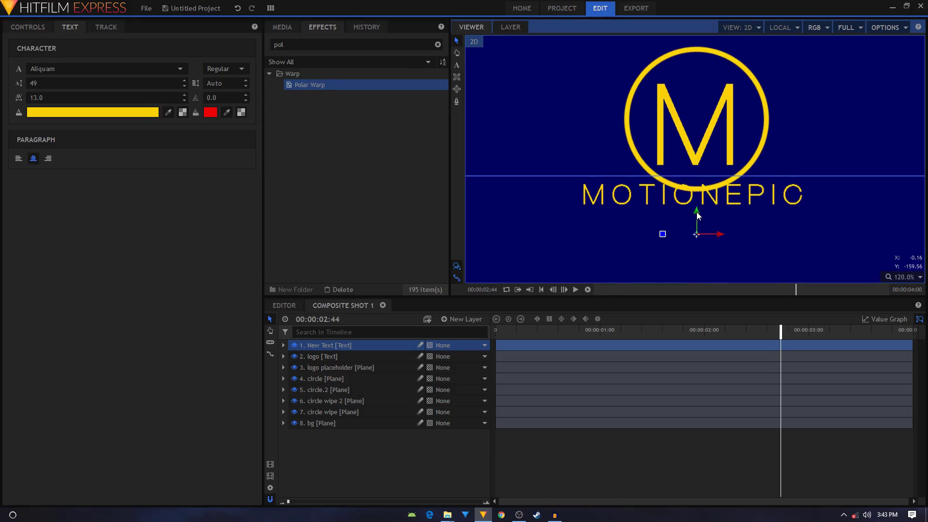
Rename the "MOTIONEPIC" text layer as logo text 2
{"action": "right_click", "coordinate": [331, 346]}
{"action": "left_click", "coordinate": [341, 313]}
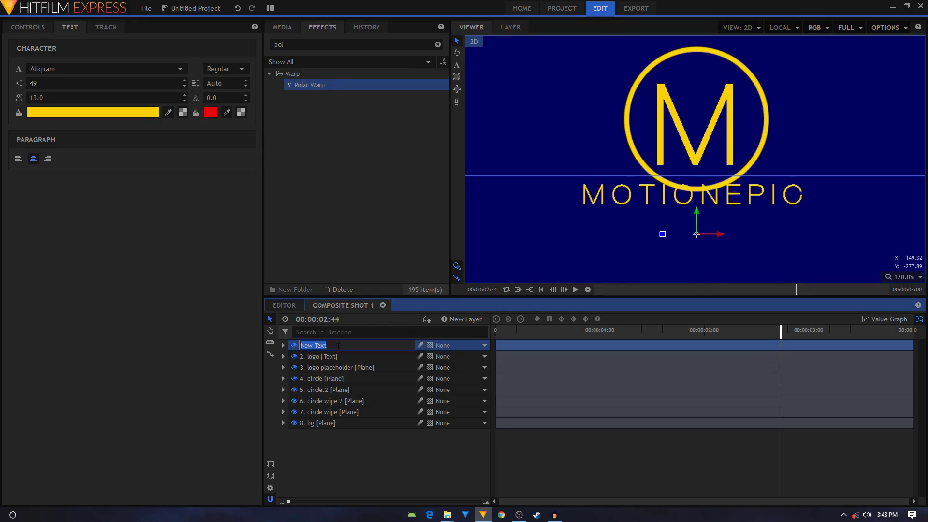
{"action": "type", "text": "l"}
{"action": "type", "text": "ogo text 2"}
{"action": "key", "text": "Return"}
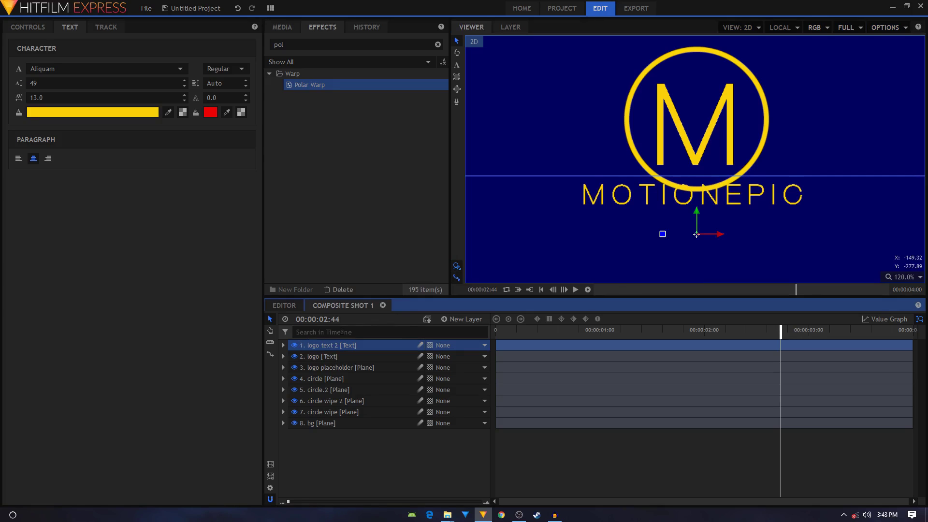
{"action": "left_click", "coordinate": [332, 356]}
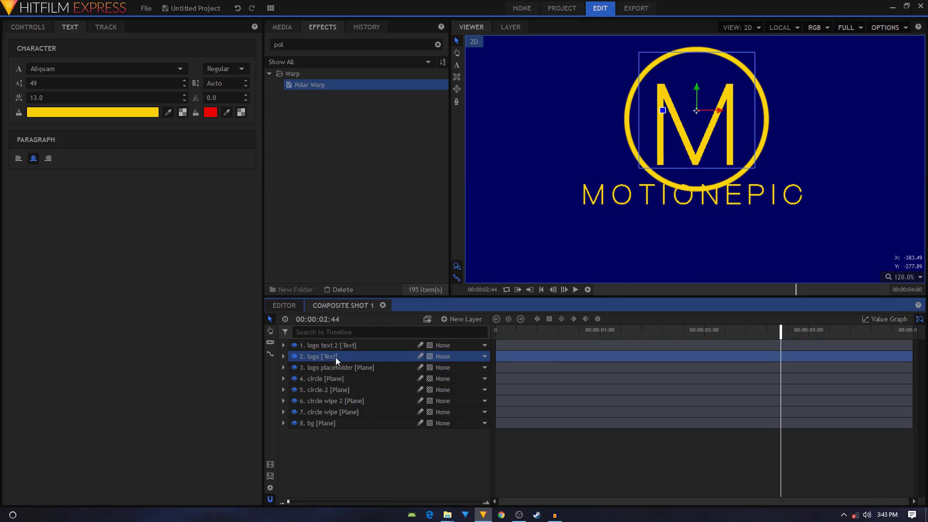
{"action": "left_click", "coordinate": [338, 367]}
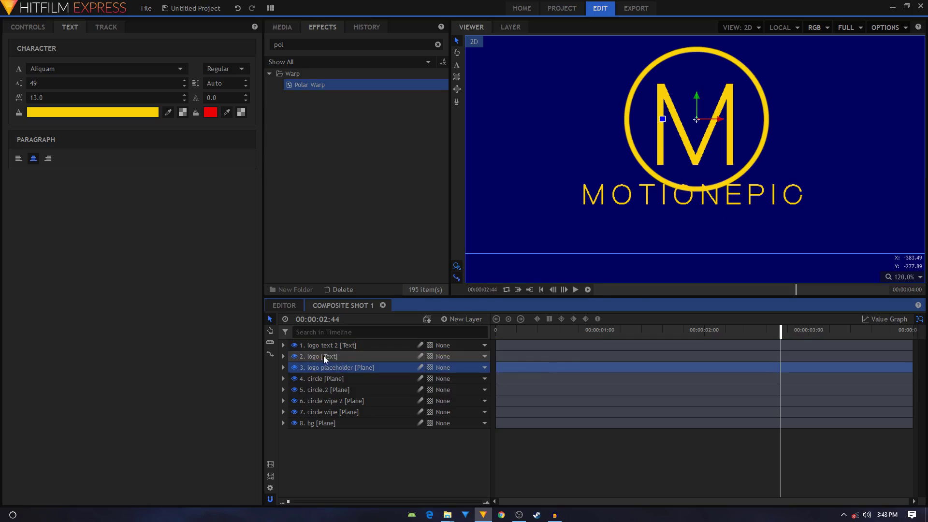
{"action": "left_click", "coordinate": [325, 345]}
{"action": "left_click", "coordinate": [337, 368], "text": "ctrl"}
{"action": "left_click", "coordinate": [326, 359]}
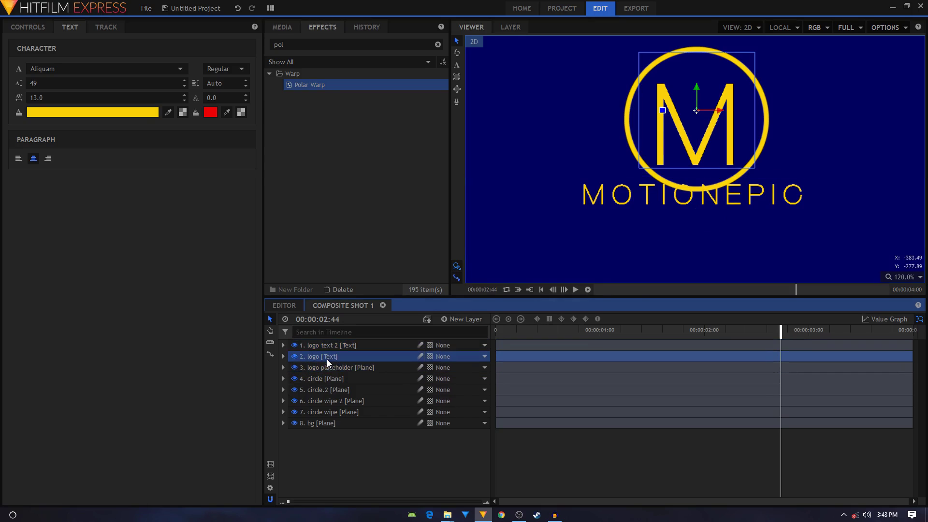
{"action": "left_click", "coordinate": [327, 345]}
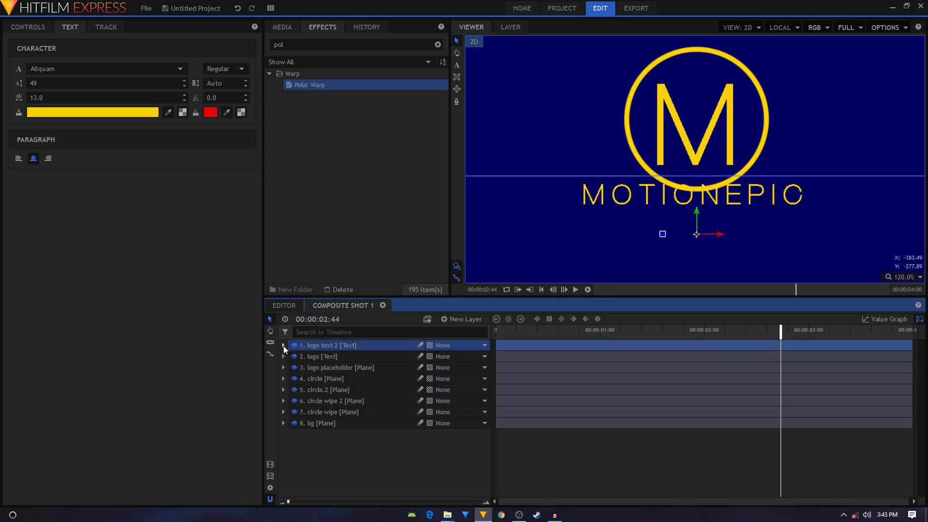
{"action": "left_click", "coordinate": [352, 367]}
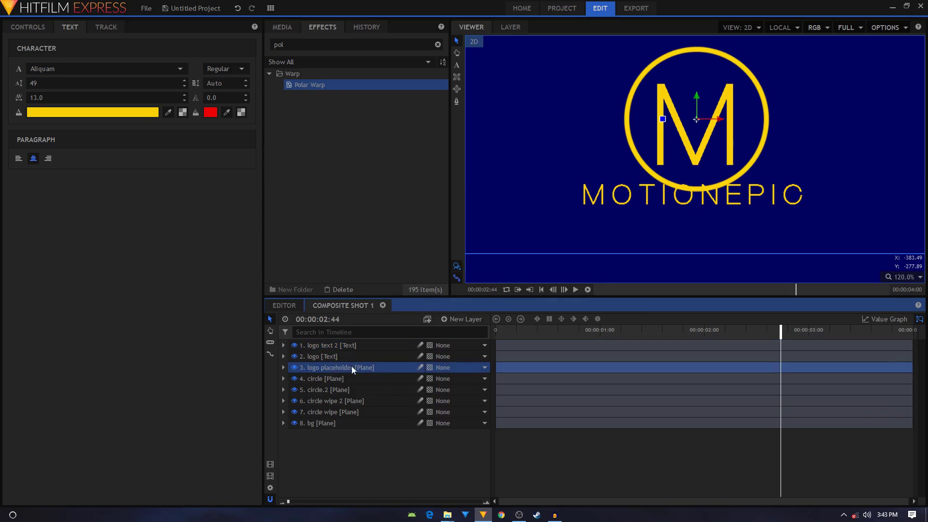
Keyframe the logo placeholder's vertical position at 0 at 00:00:02:16 and 37 at 00:00:02:56
{"action": "left_click", "coordinate": [282, 367]}
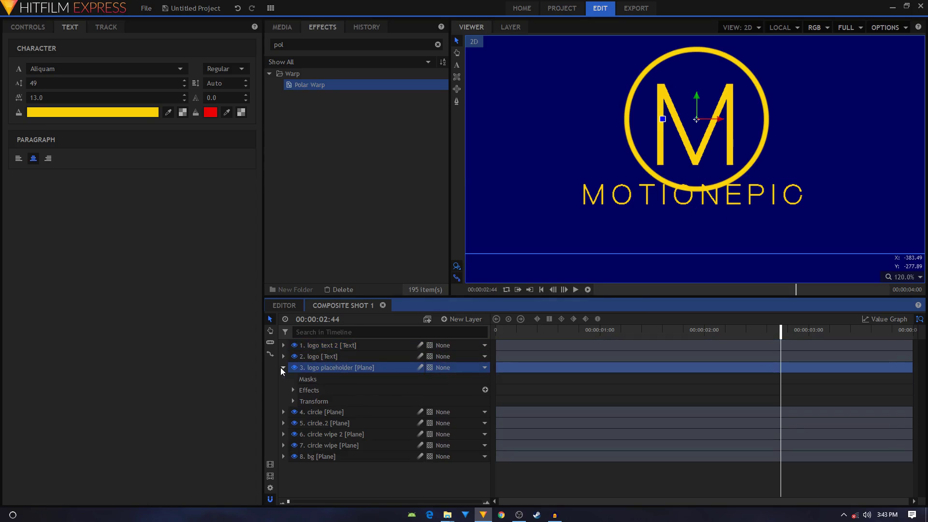
{"action": "left_click", "coordinate": [292, 400]}
{"action": "mouse_move", "coordinate": [724, 332]}
{"action": "left_mouse_down"}
{"action": "mouse_move", "coordinate": [700, 334]}
{"action": "mouse_move", "coordinate": [730, 338]}
{"action": "left_mouse_up"}
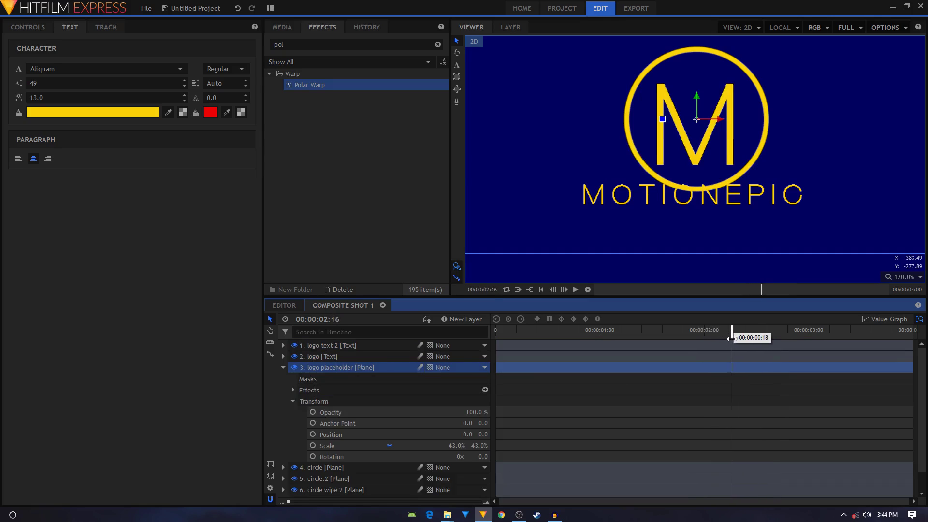
{"action": "left_click", "coordinate": [312, 434]}
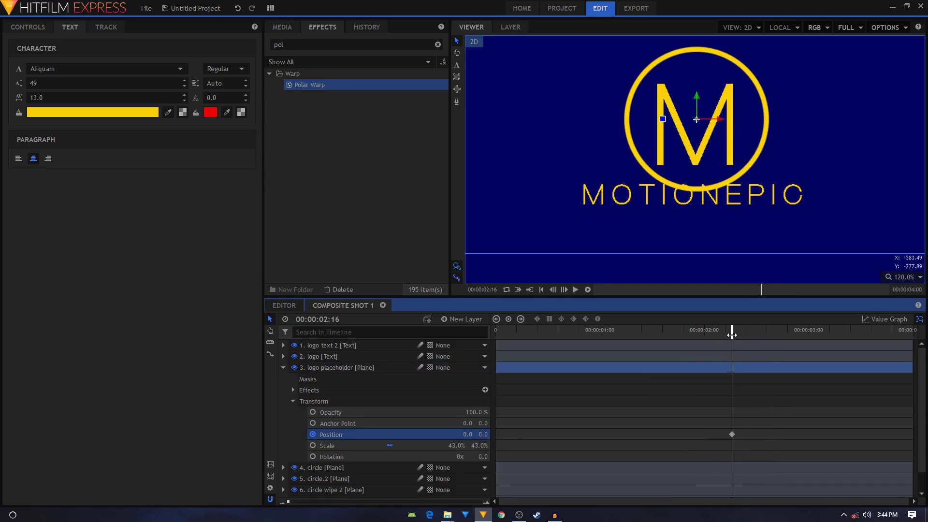
{"action": "left_click_drag", "start_coordinate": [732, 335], "coordinate": [802, 335]}
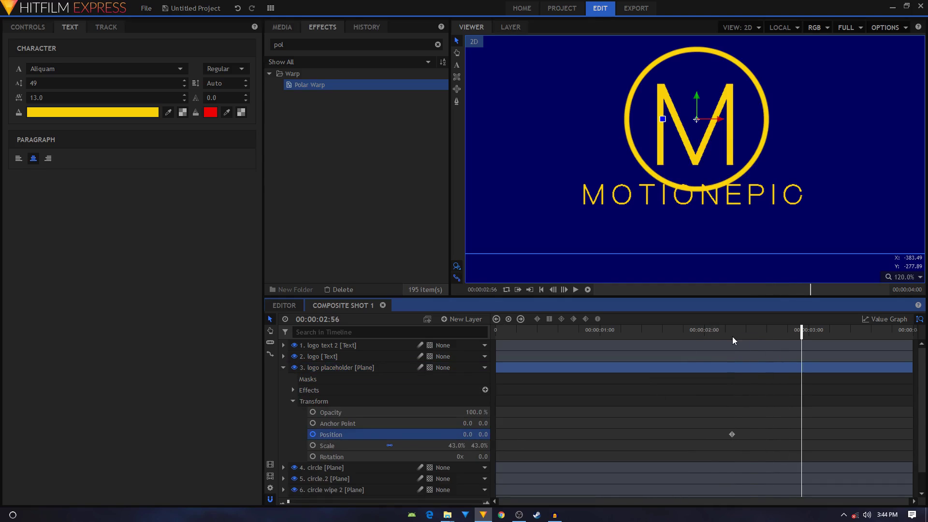
{"action": "left_click_drag", "start_coordinate": [483, 434], "coordinate": [482, 418]}
Change both position keyframes of the logo placeholder to the eased, round-marker interpolation type
{"action": "left_click_drag", "start_coordinate": [723, 424], "coordinate": [803, 443]}
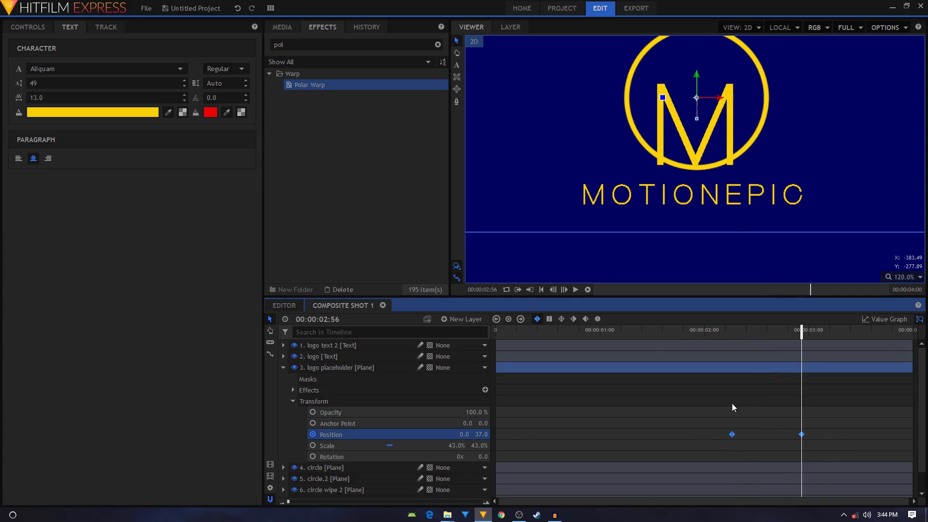
{"action": "left_click", "coordinate": [598, 318]}
{"action": "left_click", "coordinate": [292, 401]}
{"action": "left_click", "coordinate": [283, 368]}
{"action": "left_click", "coordinate": [284, 369]}
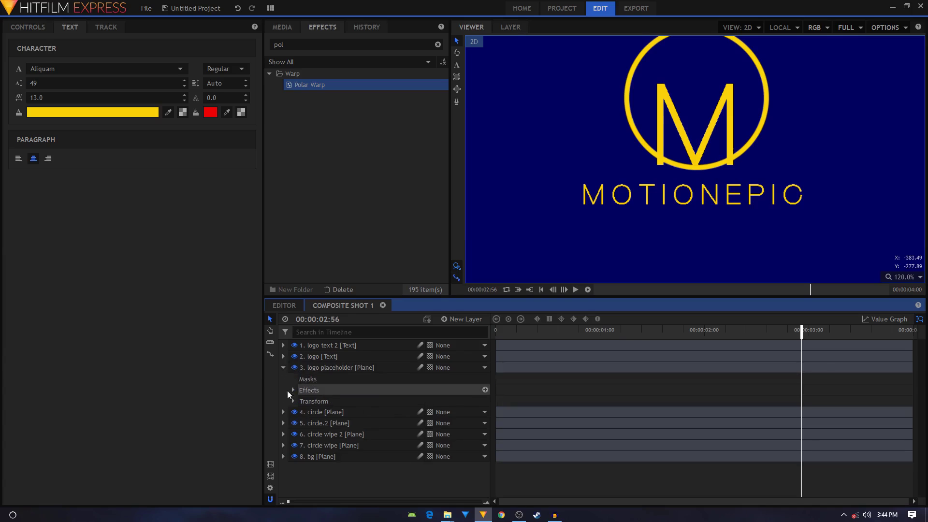
Try to copy the logo placeholder's two position keyframes to the Position of the "M" logo text layer
{"action": "left_click", "coordinate": [292, 401]}
{"action": "left_click_drag", "start_coordinate": [725, 423], "coordinate": [816, 447]}
{"action": "right_click", "coordinate": [730, 434]}
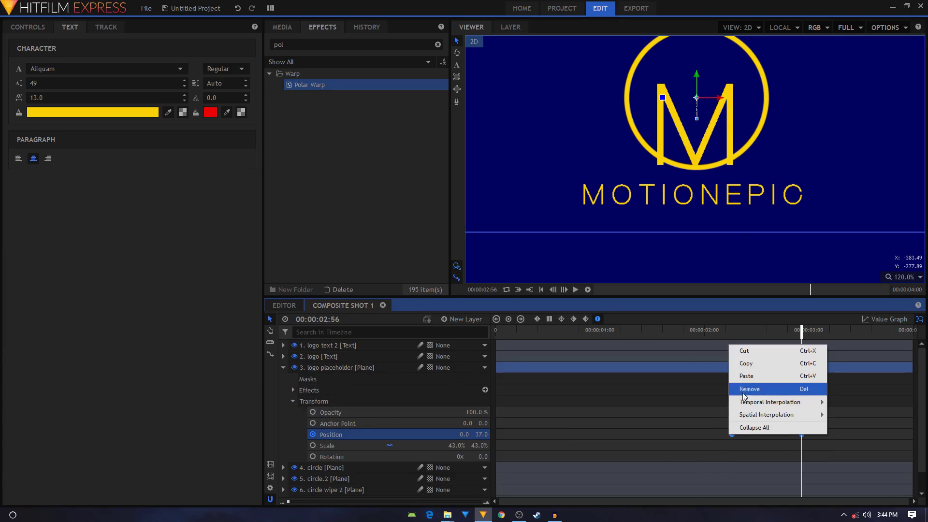
{"action": "left_click", "coordinate": [746, 363]}
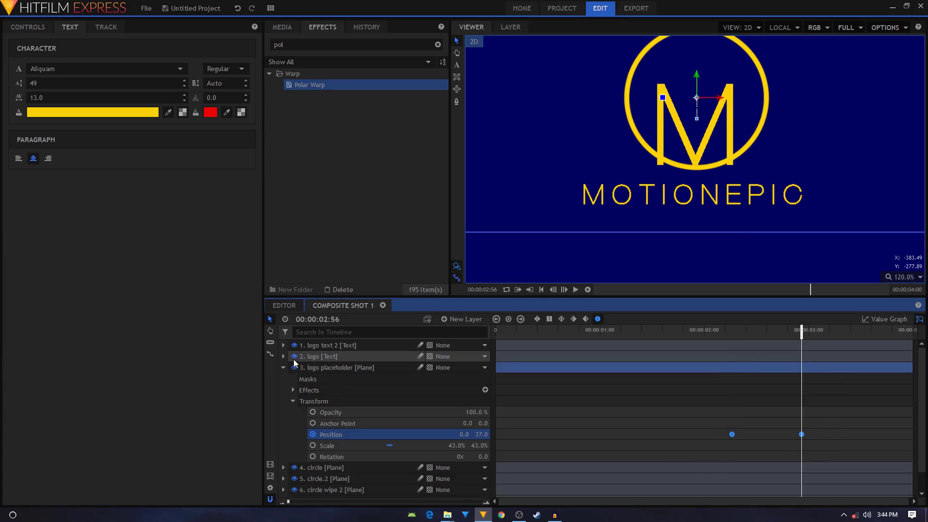
{"action": "left_click", "coordinate": [284, 357]}
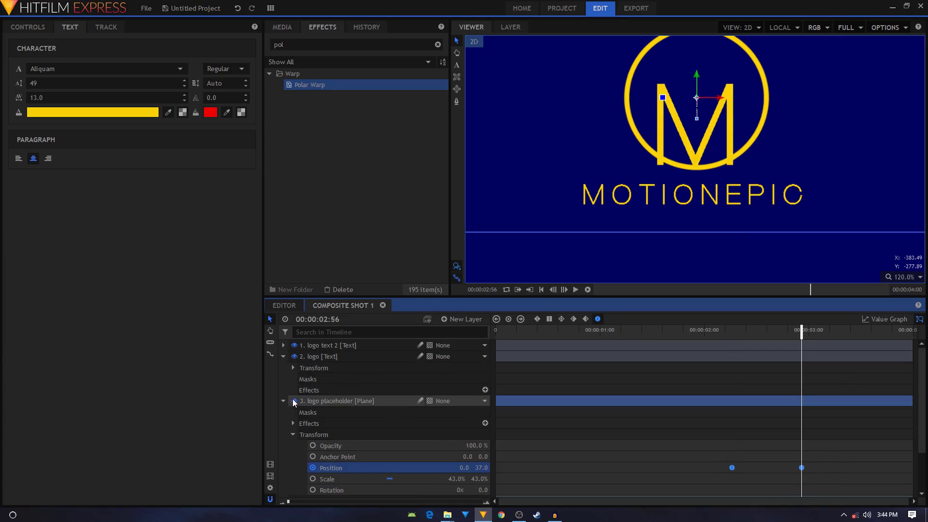
{"action": "left_click", "coordinate": [293, 368]}
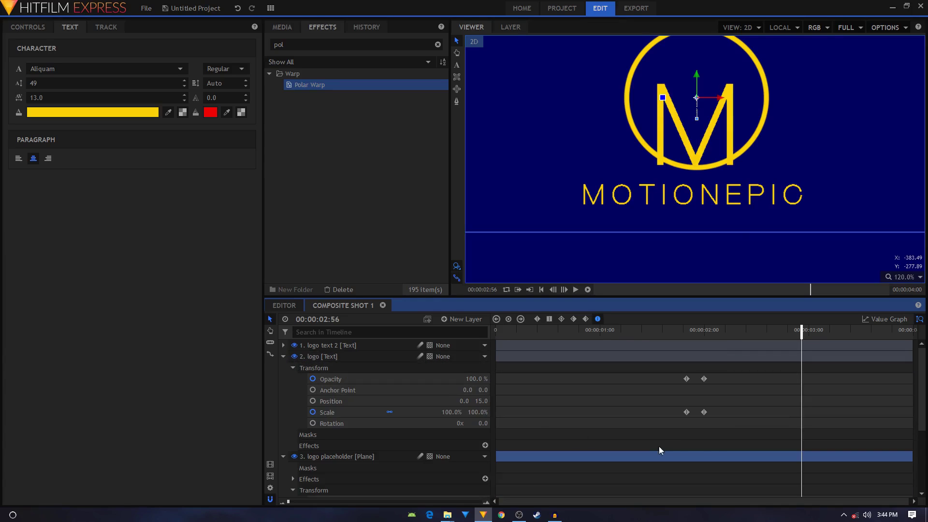
{"action": "left_click", "coordinate": [355, 402]}
{"action": "key", "text": "ctrl+v"}
Try to adjust the vertical position at the logo text's first pasted keyframe and scrub through the movement
{"action": "left_click_drag", "start_coordinate": [794, 338], "coordinate": [845, 338]}
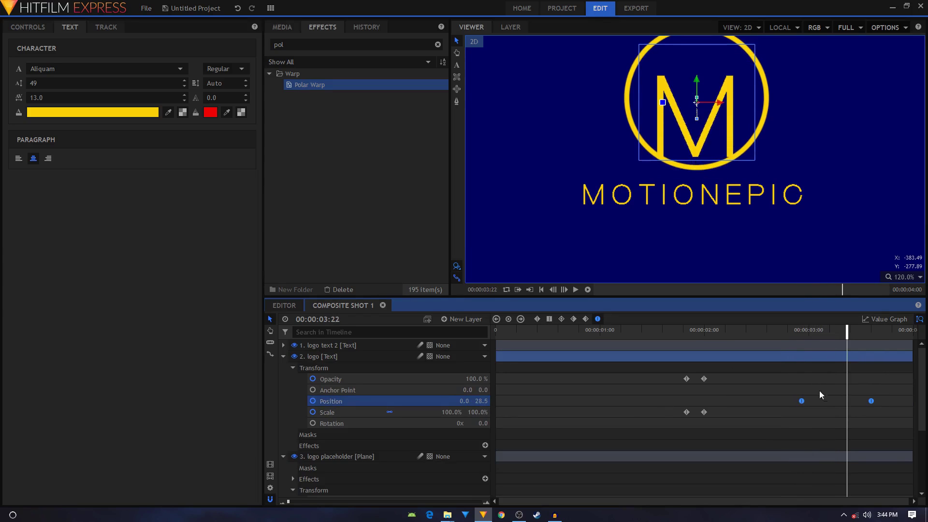
{"action": "left_click", "coordinate": [801, 401]}
{"action": "left_click_drag", "start_coordinate": [482, 401], "coordinate": [511, 402]}
{"action": "left_click_drag", "start_coordinate": [801, 336], "coordinate": [857, 349]}
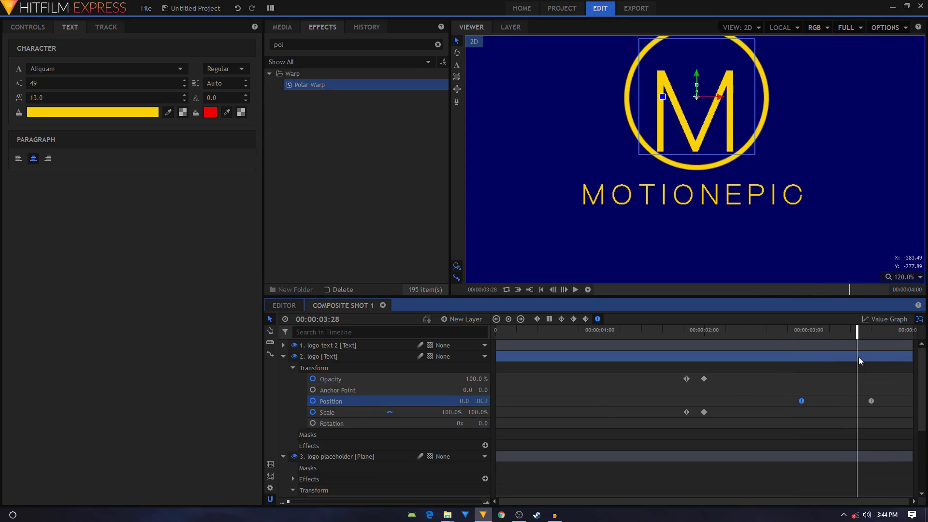
{"action": "left_click", "coordinate": [283, 357]}
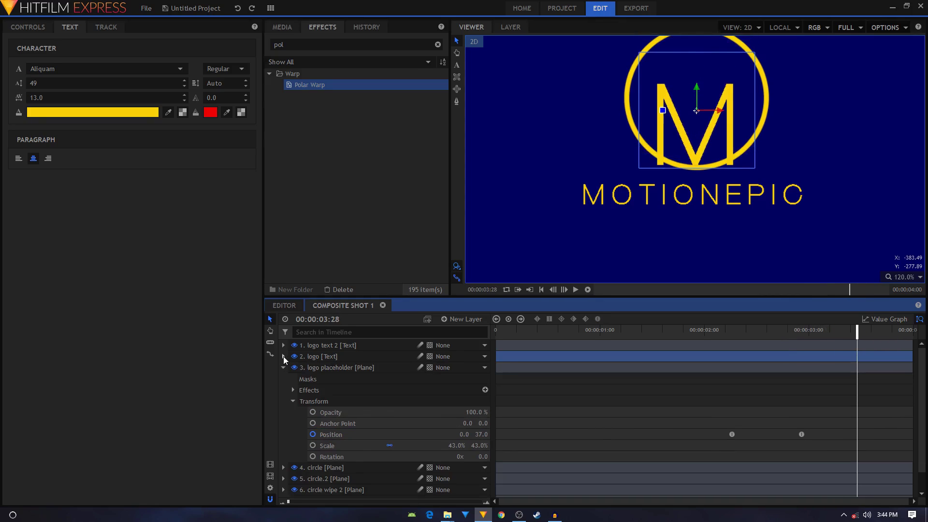
{"action": "left_click", "coordinate": [732, 435]}
{"action": "left_click_drag", "start_coordinate": [720, 426], "coordinate": [830, 451]}
{"action": "right_click", "coordinate": [732, 435]}
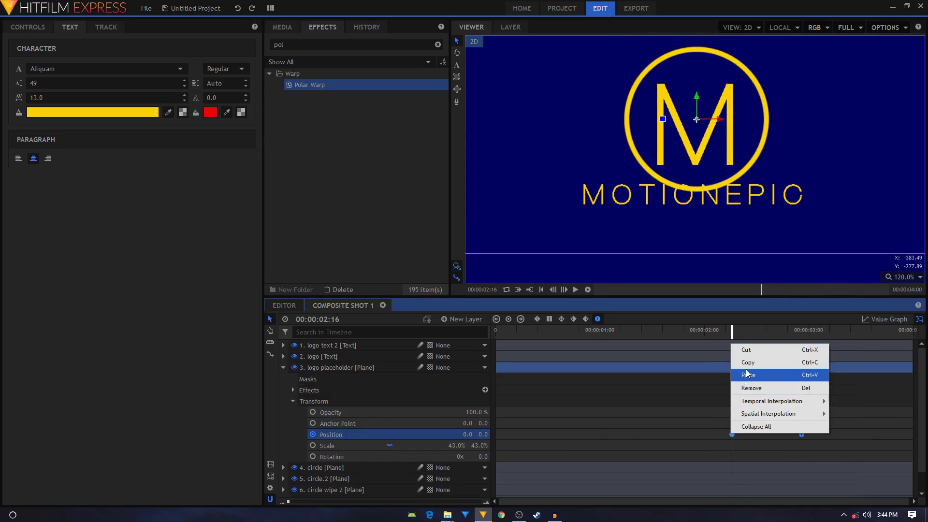
{"action": "left_click", "coordinate": [284, 368]}
{"action": "left_click", "coordinate": [283, 356]}
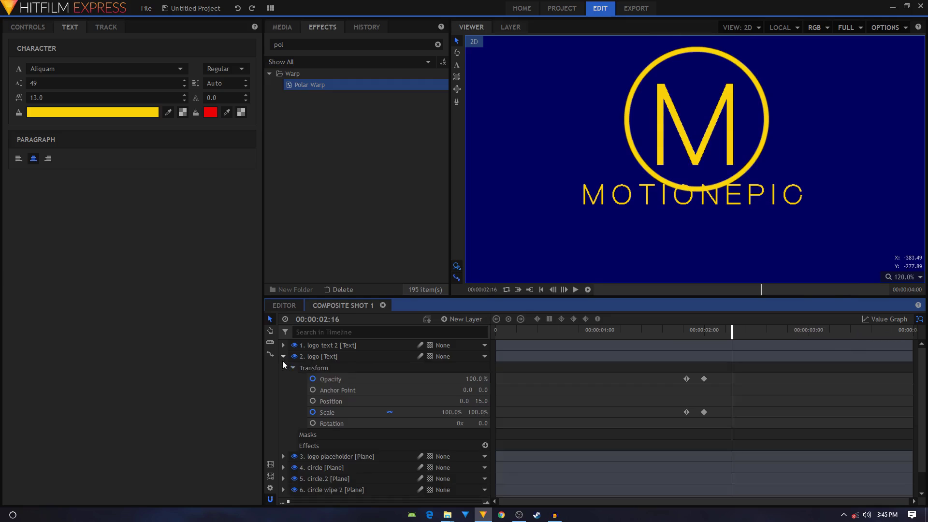
{"action": "left_click", "coordinate": [284, 456]}
{"action": "scroll", "coordinate": [782, 459], "scroll_direction": "down", "scroll_amount": 3}
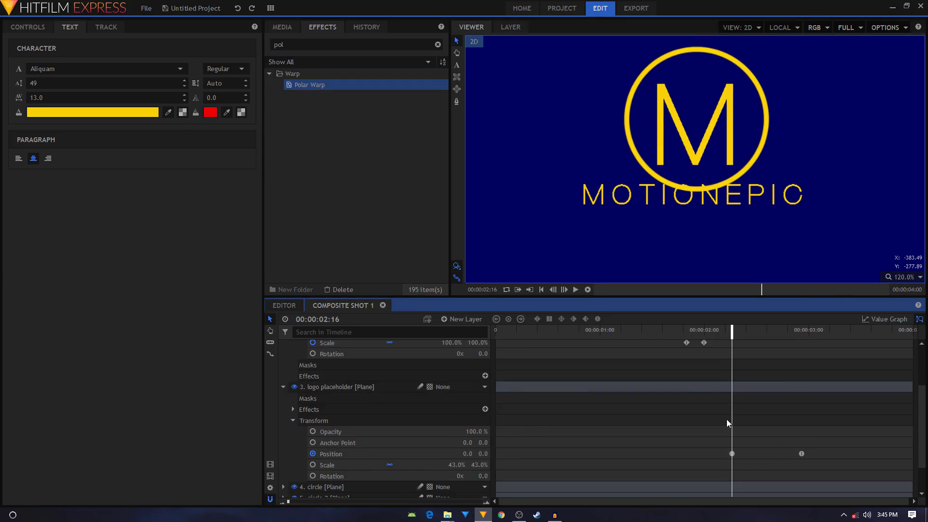
Keyframe the logo text layer's vertical position at 15 at 00:00:02:16 and 52 at 00:00:02:46
{"action": "left_click", "coordinate": [733, 454]}
{"action": "scroll", "coordinate": [376, 453], "scroll_direction": "up", "scroll_amount": 3}
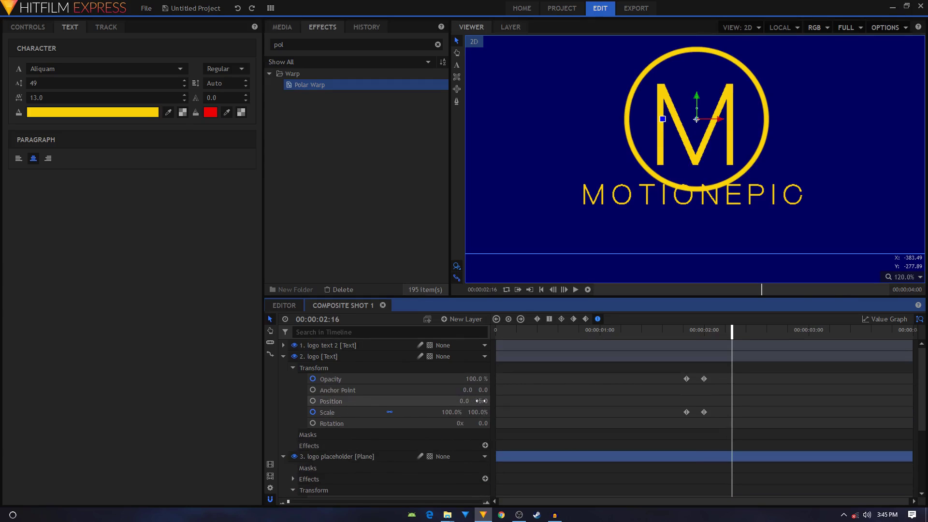
{"action": "left_click_drag", "start_coordinate": [480, 400], "coordinate": [526, 412]}
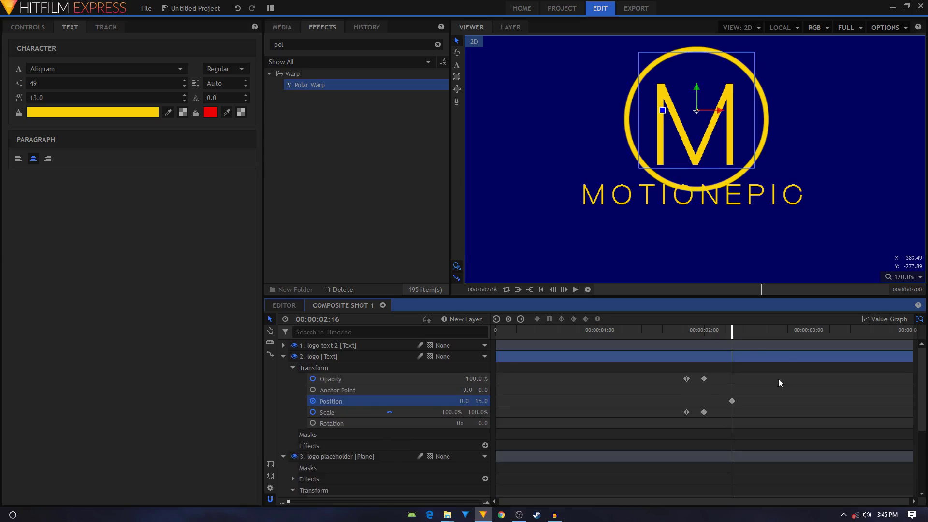
{"action": "key", "text": "space"}
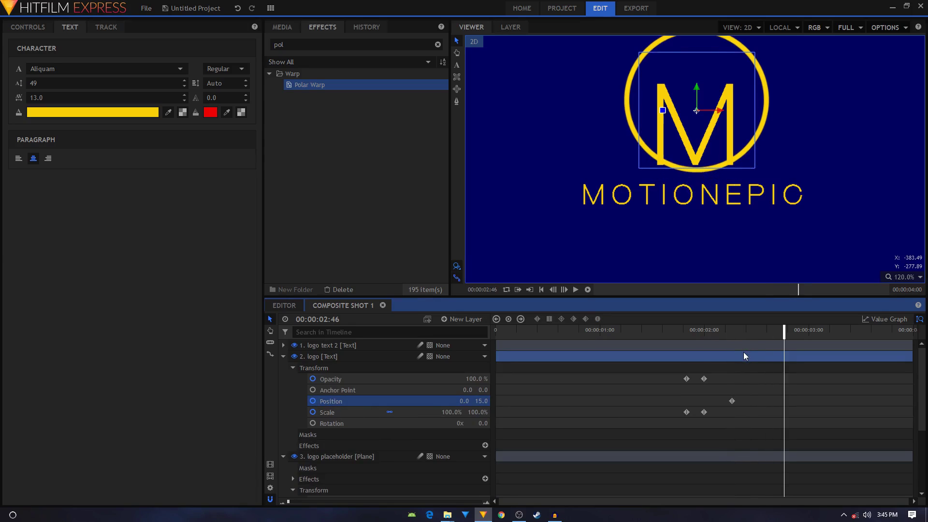
{"action": "mouse_move", "coordinate": [480, 400]}
{"action": "left_mouse_down"}
{"action": "mouse_move", "coordinate": [522, 400]}
{"action": "mouse_move", "coordinate": [481, 402]}
{"action": "left_mouse_up"}
Move the logo text's second position keyframe to 00:00:02:56 and give both position keyframes the eased, round-marker interpolation
{"action": "left_click_drag", "start_coordinate": [727, 389], "coordinate": [813, 405]}
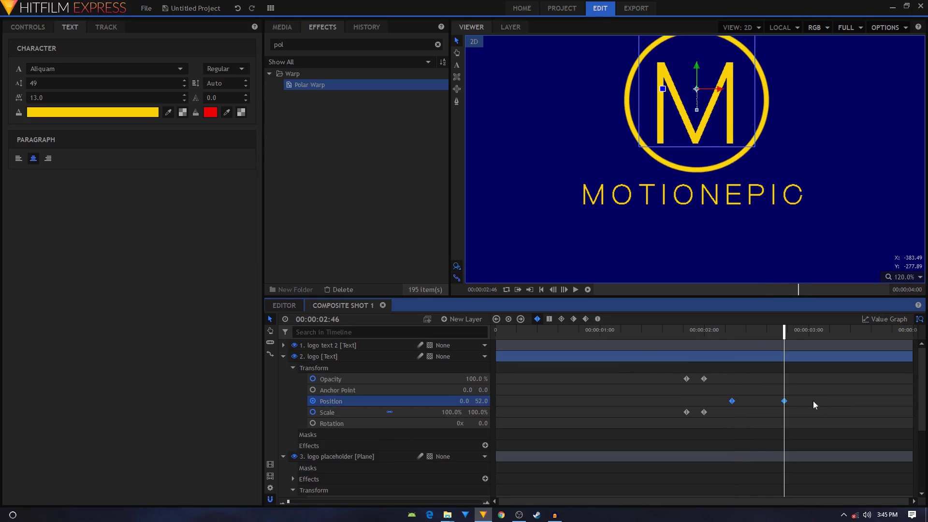
{"action": "left_click", "coordinate": [731, 401]}
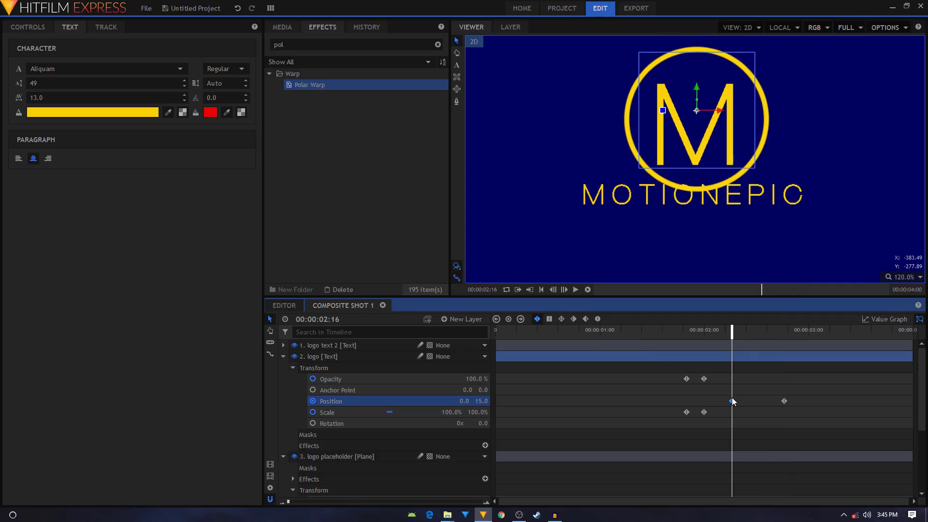
{"action": "key", "text": "space"}
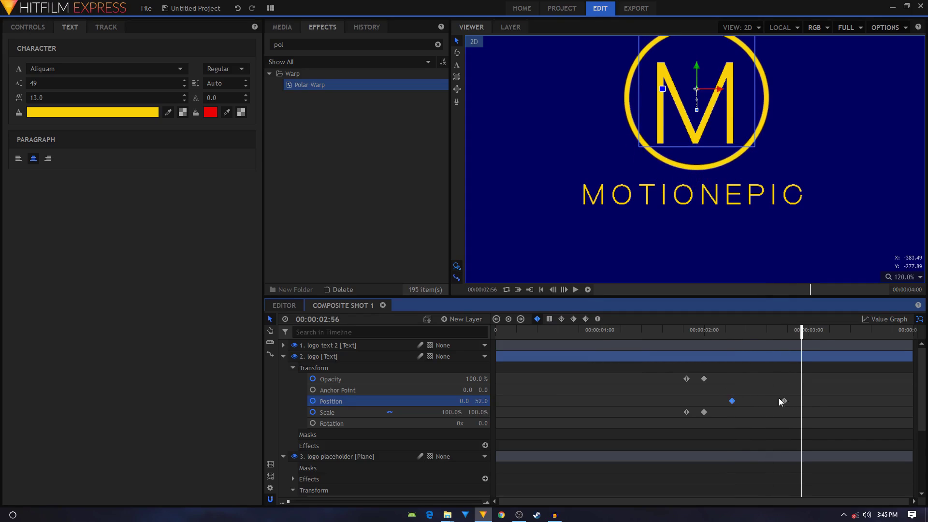
{"action": "left_click_drag", "start_coordinate": [784, 404], "coordinate": [800, 404]}
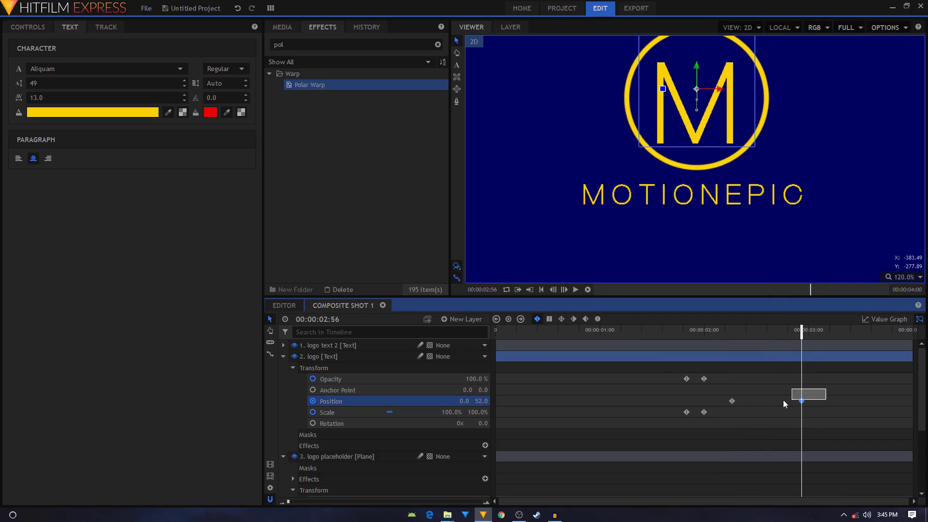
{"action": "left_click", "coordinate": [598, 319]}
{"action": "left_click", "coordinate": [710, 332]}
{"action": "key", "text": "space"}
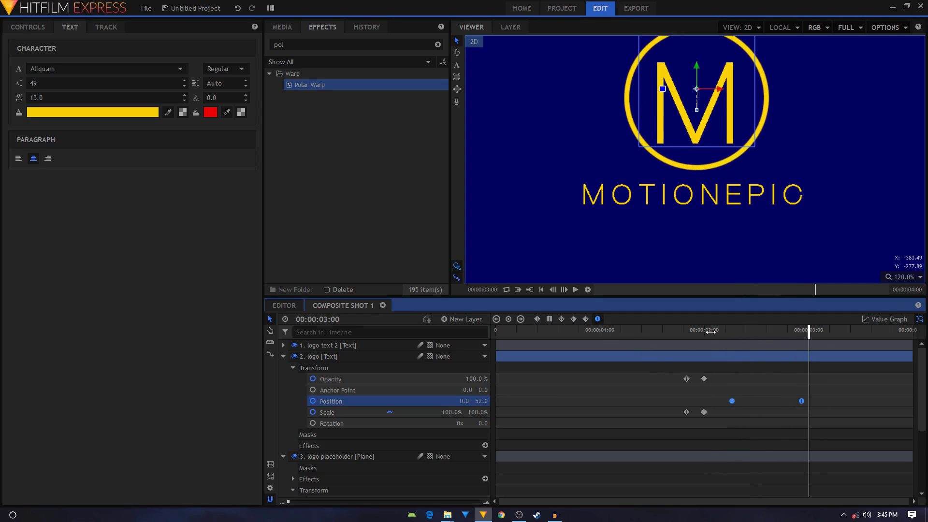
{"action": "left_click", "coordinate": [283, 356]}
{"action": "left_click", "coordinate": [282, 367]}
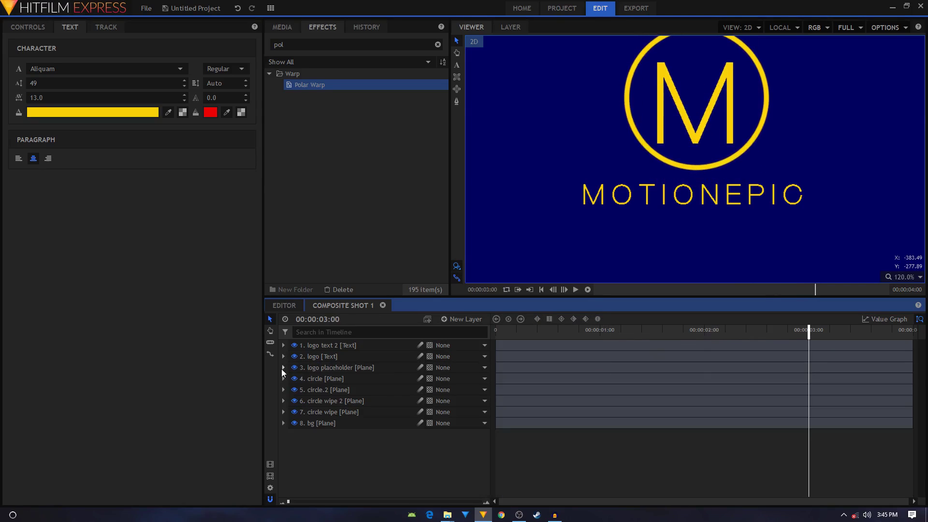
Turn on position keyframing for the MOTIONEPIC text layer at 00:00:02:16, in line with the "M" logo text's first position keyframe
{"action": "left_click", "coordinate": [309, 347]}
{"action": "left_click_drag", "start_coordinate": [677, 337], "coordinate": [730, 338]}
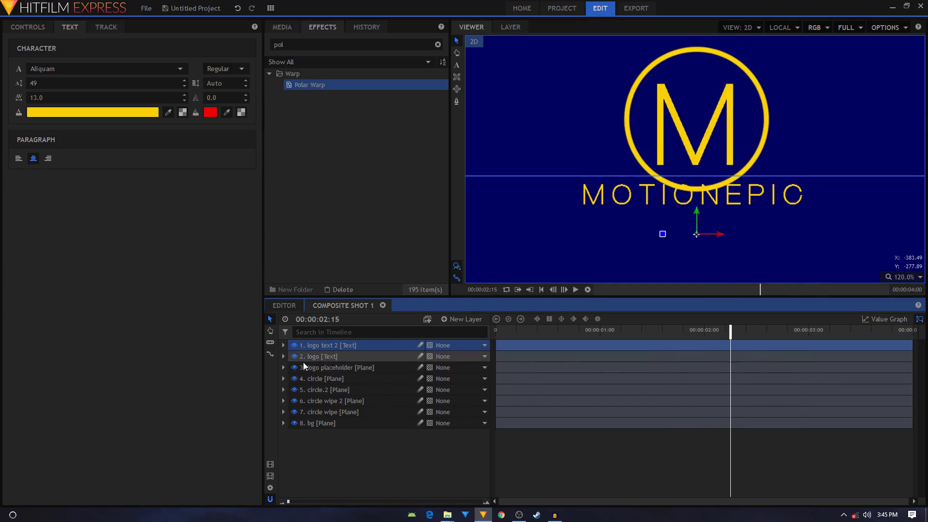
{"action": "left_click", "coordinate": [283, 356]}
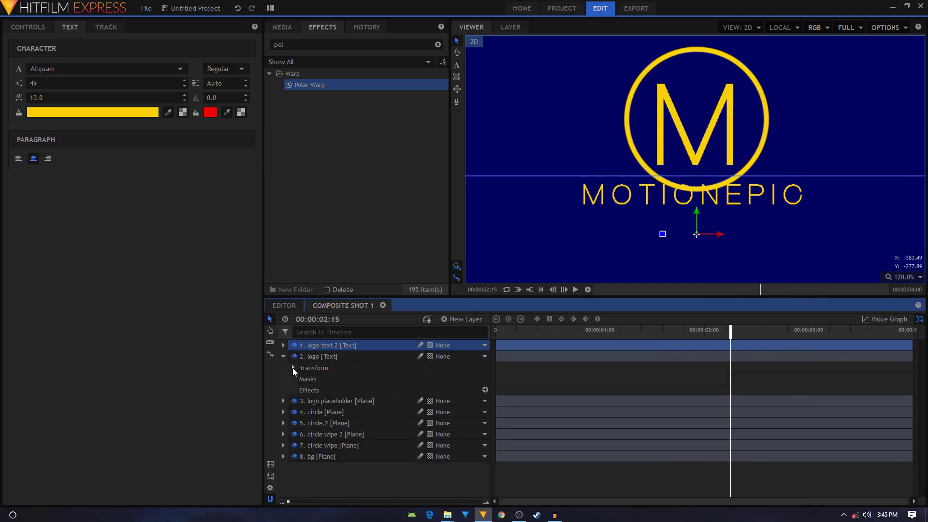
{"action": "left_click", "coordinate": [293, 368]}
{"action": "left_click", "coordinate": [731, 400]}
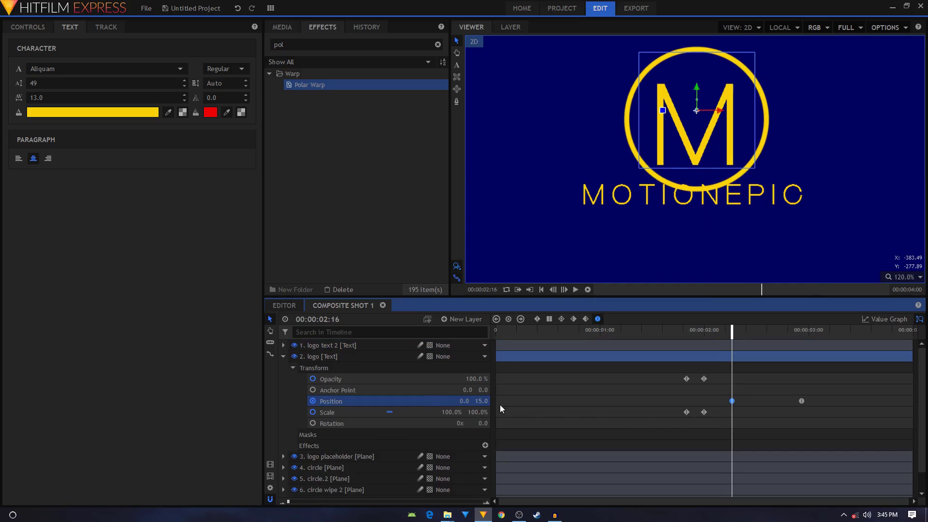
{"action": "left_click", "coordinate": [283, 356]}
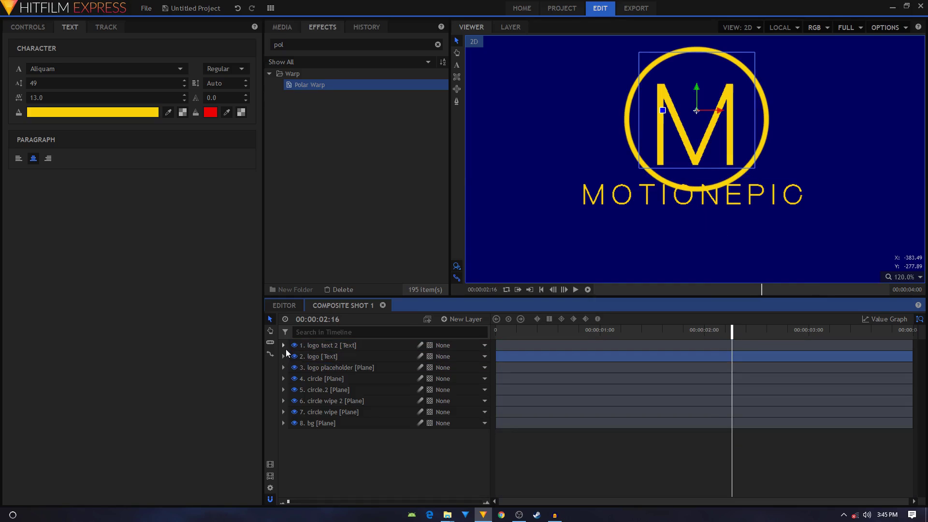
{"action": "left_click", "coordinate": [283, 345]}
{"action": "left_click", "coordinate": [293, 357]}
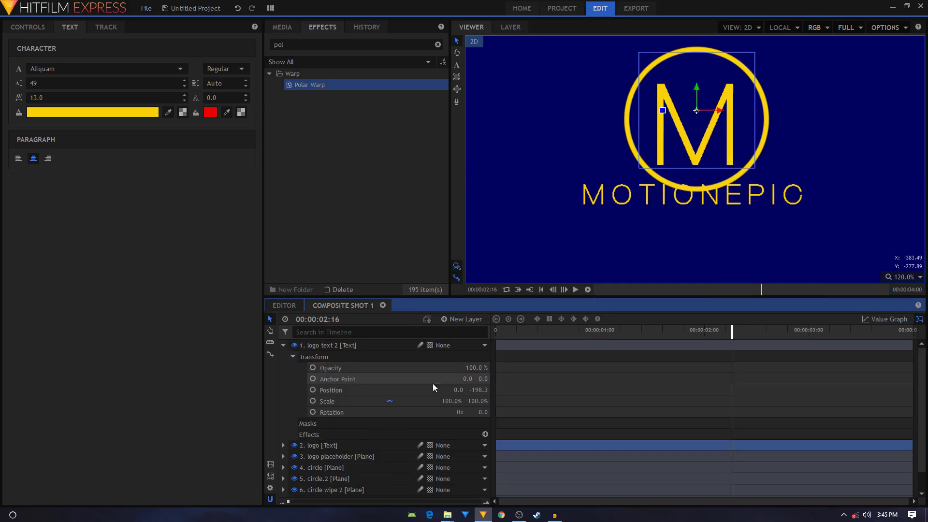
{"action": "left_click", "coordinate": [313, 390]}
Keyframe the MOTIONEPIC text's vertical position at -227.3 at 00:00:02:56 and give both position keyframes the eased, round-marker interpolation
{"action": "key", "text": "space"}
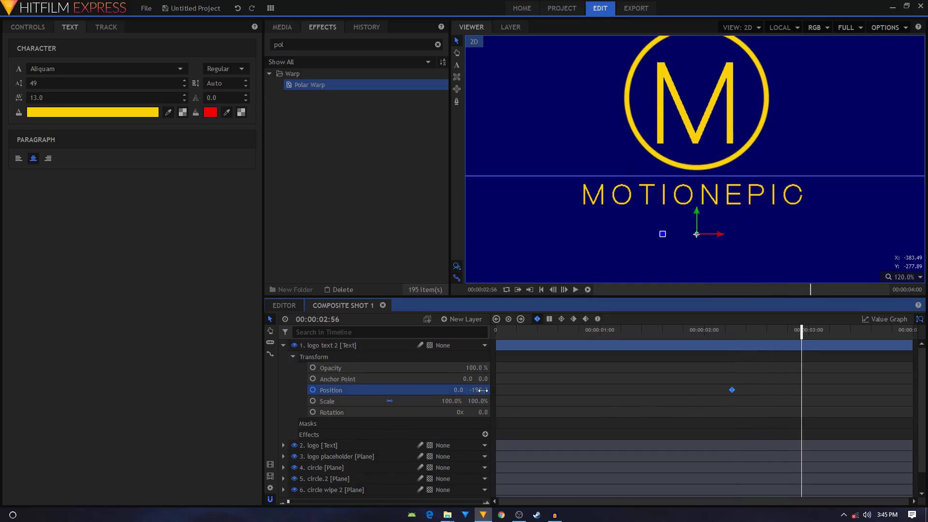
{"action": "left_click_drag", "start_coordinate": [480, 392], "coordinate": [466, 392]}
{"action": "left_click_drag", "start_coordinate": [780, 396], "coordinate": [822, 401]}
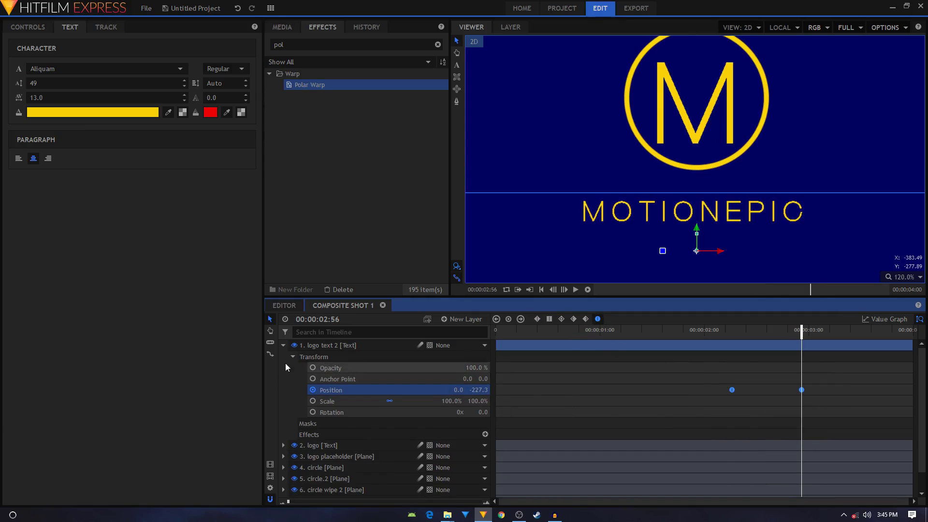
{"action": "left_click", "coordinate": [293, 356]}
{"action": "left_click", "coordinate": [283, 345]}
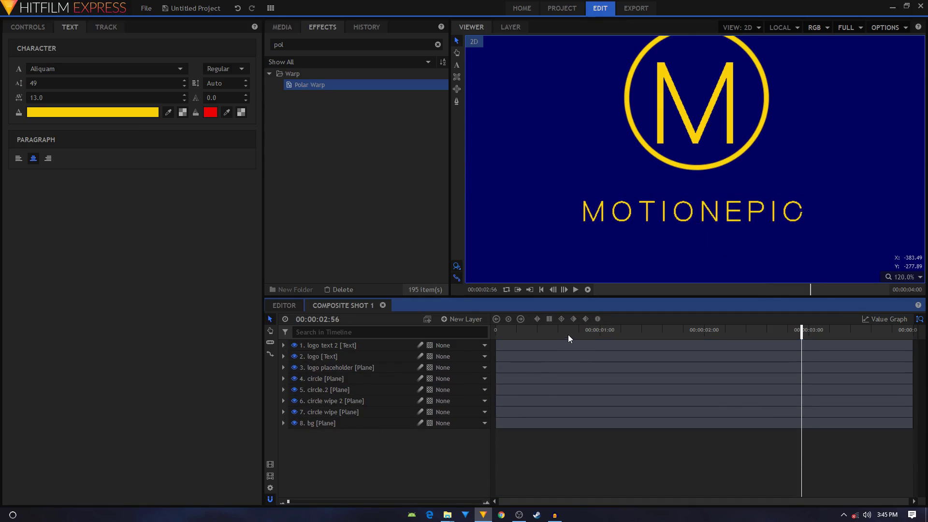
Keyframe the MOTIONEPIC text layer's opacity at 0% at 00:00:02:16
{"action": "key", "text": "Home"}
{"action": "scroll", "coordinate": [750, 183], "scroll_direction": "down", "scroll_amount": 3}
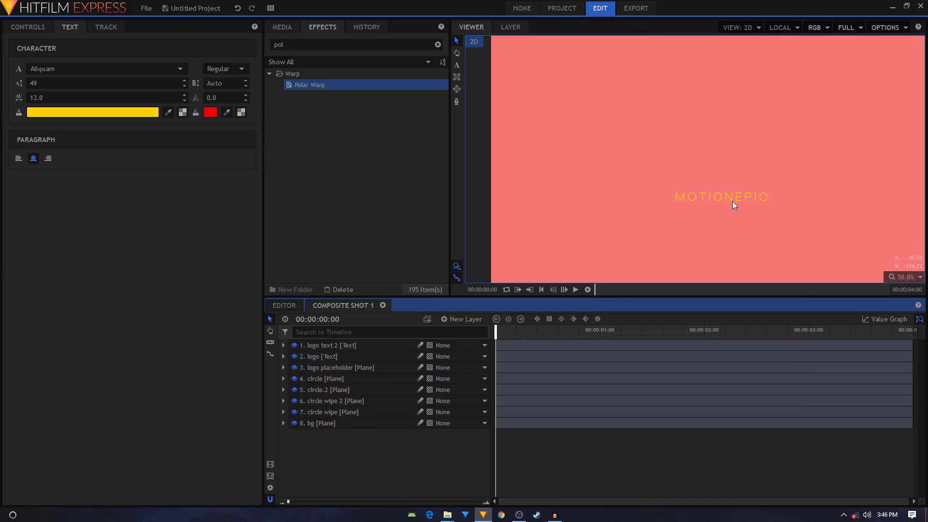
{"action": "scroll", "coordinate": [732, 201], "scroll_direction": "up", "scroll_amount": 2}
{"action": "left_click_drag", "start_coordinate": [705, 329], "coordinate": [763, 339]}
{"action": "left_click", "coordinate": [359, 345]}
{"action": "left_click", "coordinate": [284, 345]}
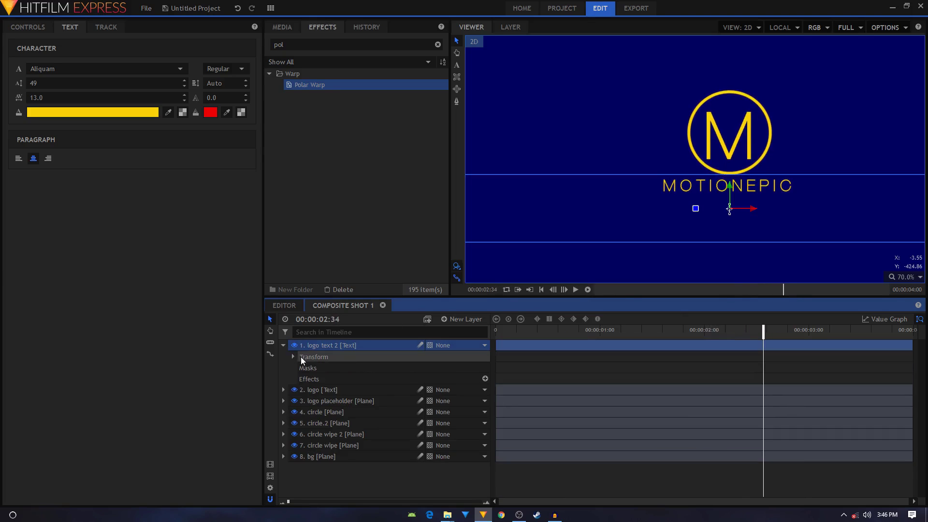
{"action": "left_click", "coordinate": [299, 357]}
{"action": "left_click", "coordinate": [472, 369]}
{"action": "type", "text": "0"}
{"action": "key", "text": "Return"}
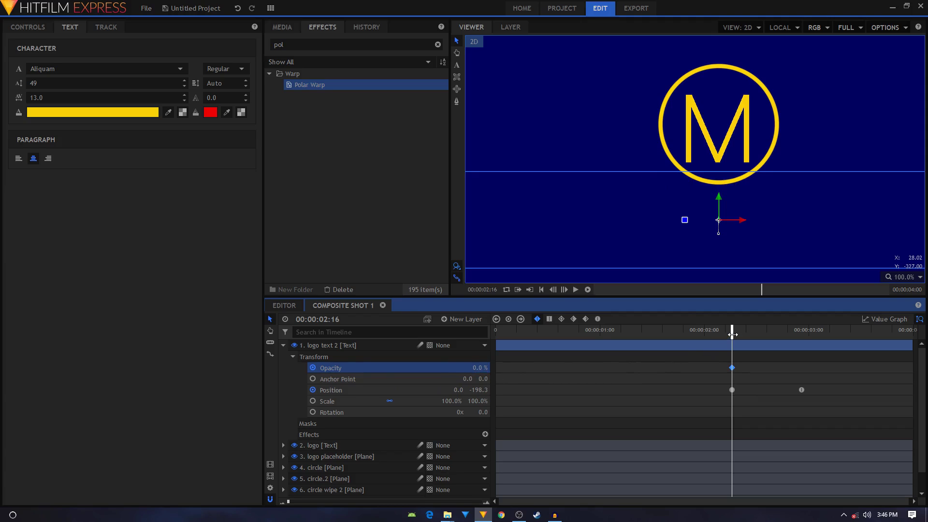
Keyframe the MOTIONEPIC text's opacity at 100% at 00:00:02:31 and scrub through the fade-in
{"action": "left_click_drag", "start_coordinate": [733, 335], "coordinate": [758, 347]}
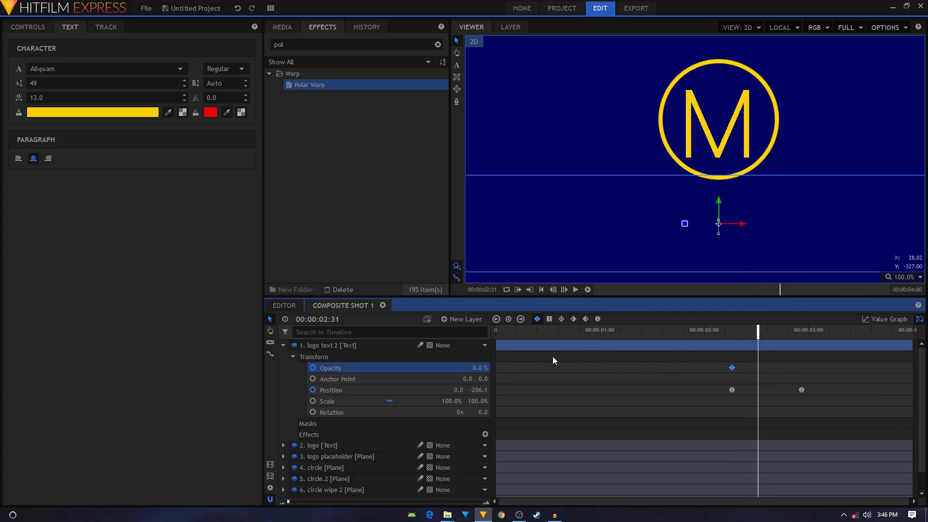
{"action": "left_click_drag", "start_coordinate": [472, 369], "coordinate": [520, 369]}
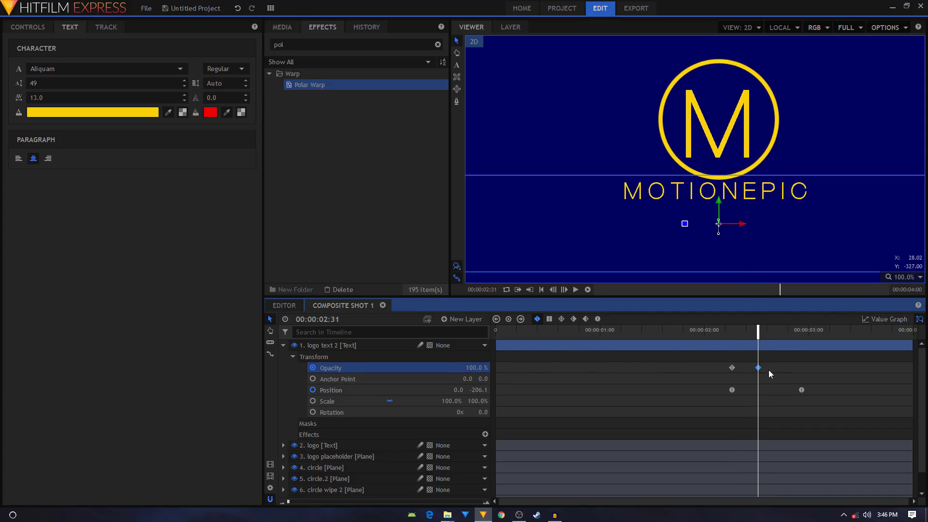
{"action": "left_click_drag", "start_coordinate": [724, 338], "coordinate": [802, 355]}
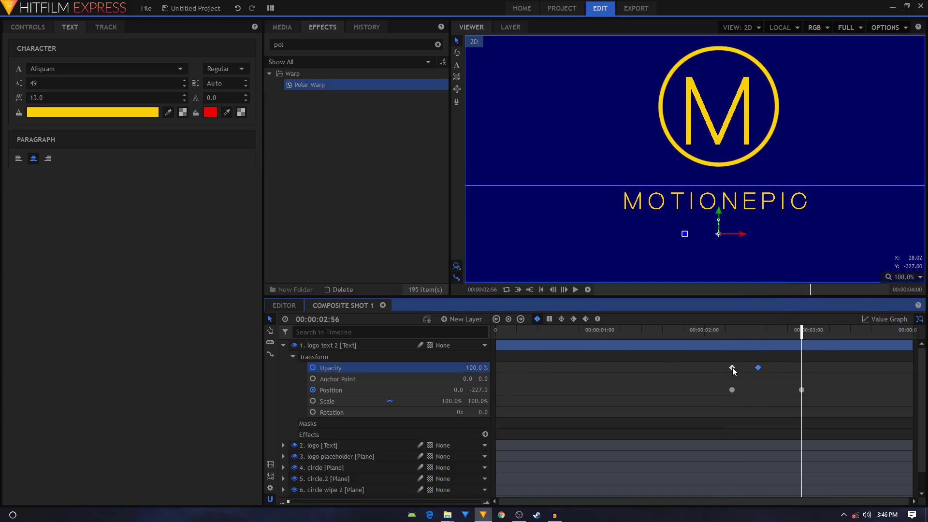
Shift the MOTIONEPIC text's opacity keyframes to about 00:00:02:26 and 00:00:02:34, check the fade-in and collapse the layer
{"action": "left_click", "coordinate": [732, 367]}
{"action": "left_click_drag", "start_coordinate": [738, 368], "coordinate": [745, 368]}
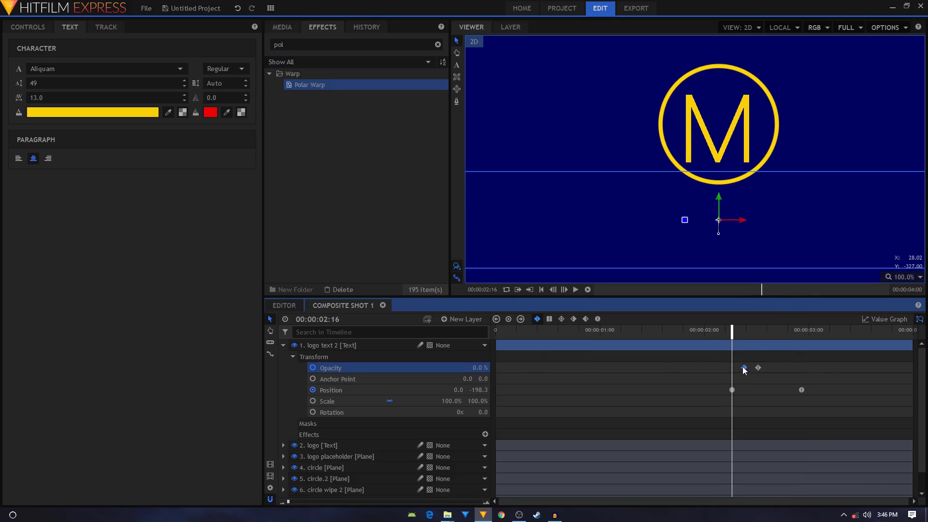
{"action": "left_click_drag", "start_coordinate": [733, 332], "coordinate": [750, 371]}
{"action": "left_click_drag", "start_coordinate": [729, 334], "coordinate": [769, 358]}
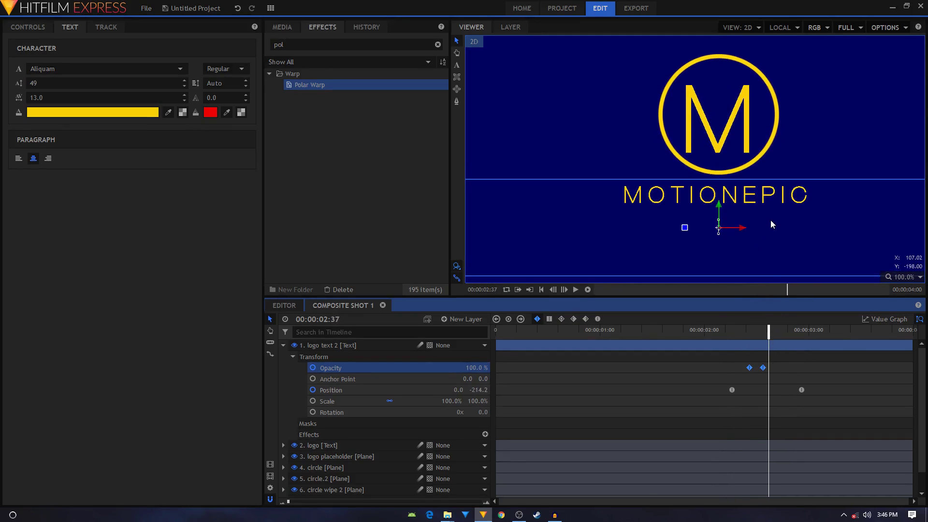
{"action": "scroll", "coordinate": [828, 167], "scroll_direction": "down", "scroll_amount": 5}
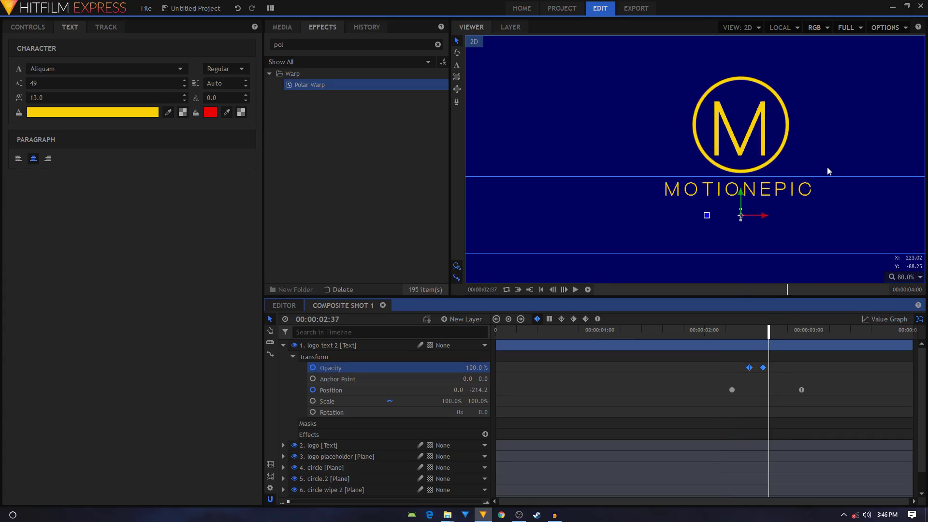
{"action": "scroll", "coordinate": [778, 172], "scroll_direction": "down", "scroll_amount": 1}
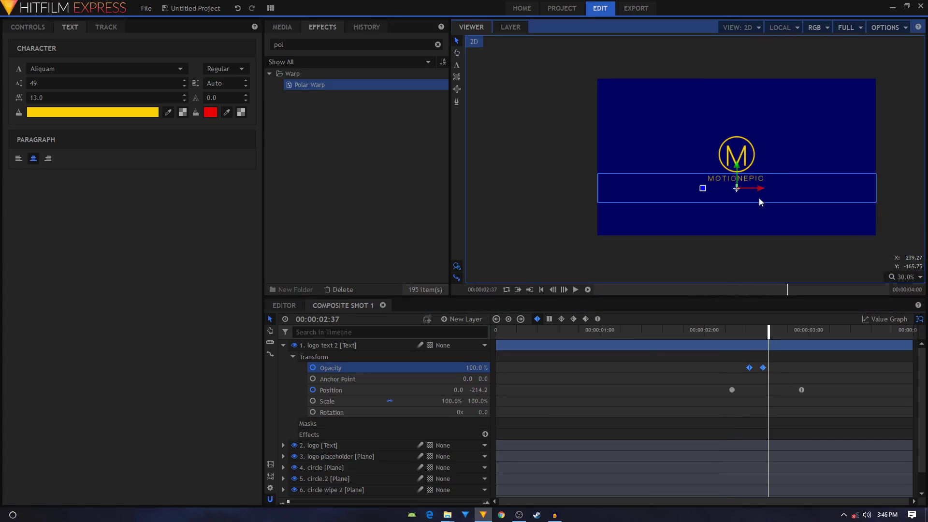
{"action": "left_click", "coordinate": [283, 345]}
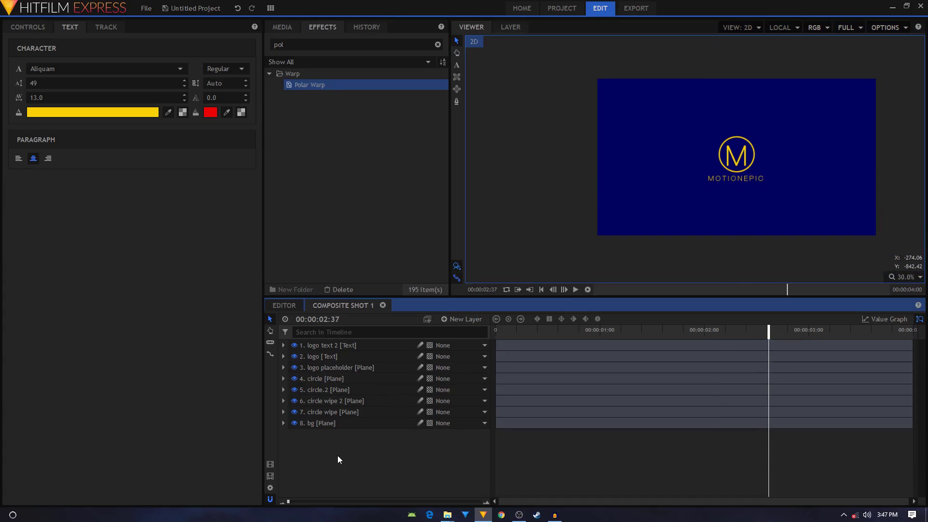
Play the whole logo animation from the start and check the final logo and text
{"action": "key", "text": "Home"}
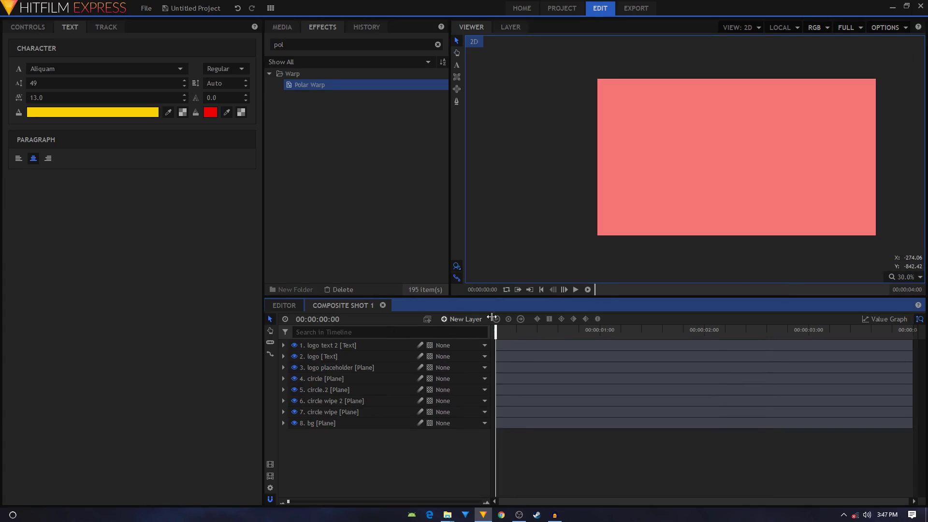
{"action": "left_click", "coordinate": [573, 291]}
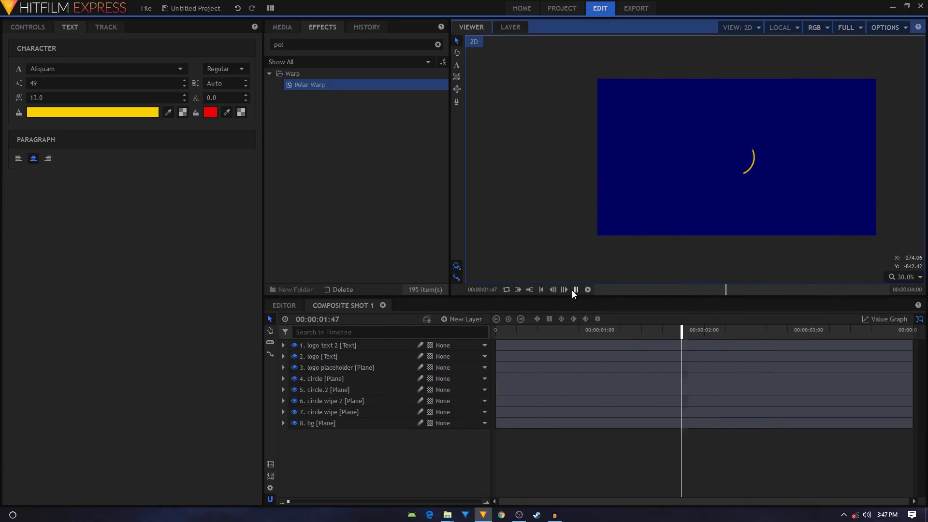
{"action": "key", "text": "space"}
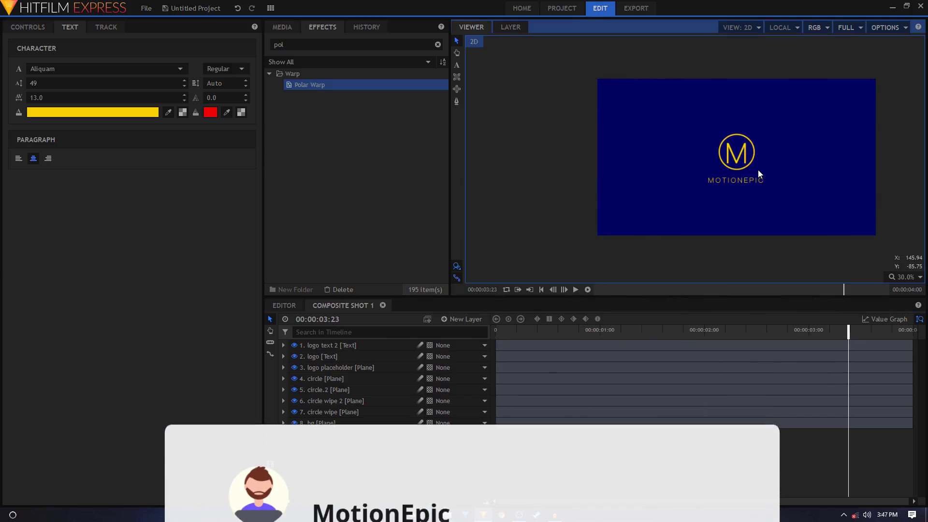
{"action": "scroll", "coordinate": [768, 166], "scroll_direction": "up", "scroll_amount": 2}
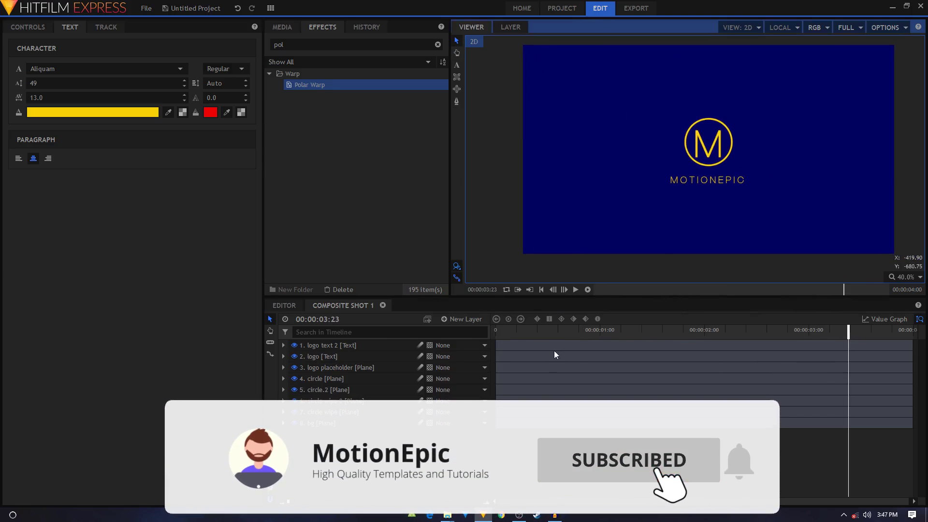
Play the animation to its end, turn on looped playback and replay it
{"action": "left_click", "coordinate": [576, 290]}
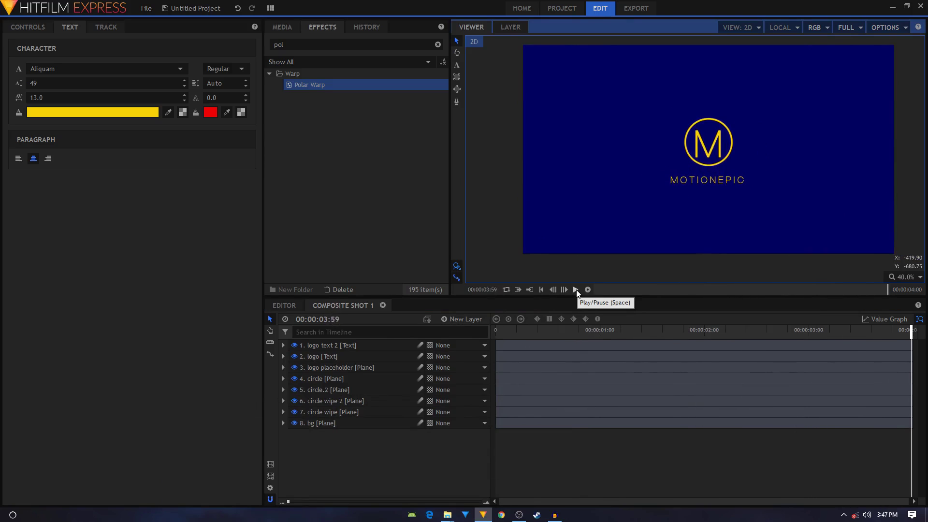
{"action": "left_click", "coordinate": [506, 289]}
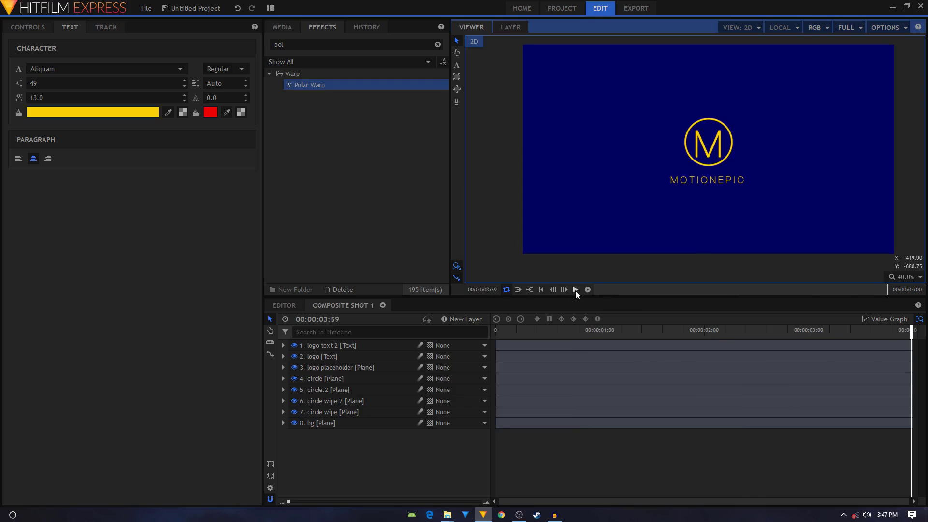
{"action": "left_click", "coordinate": [575, 290]}
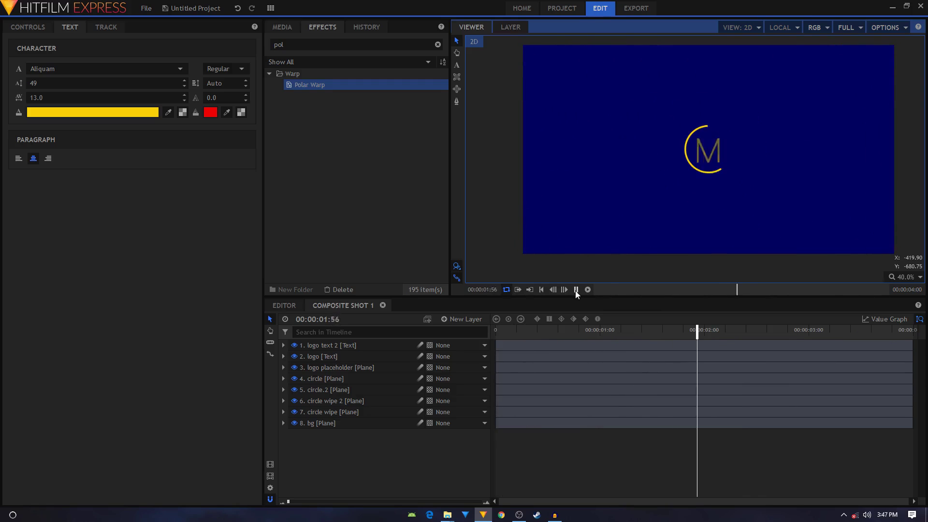